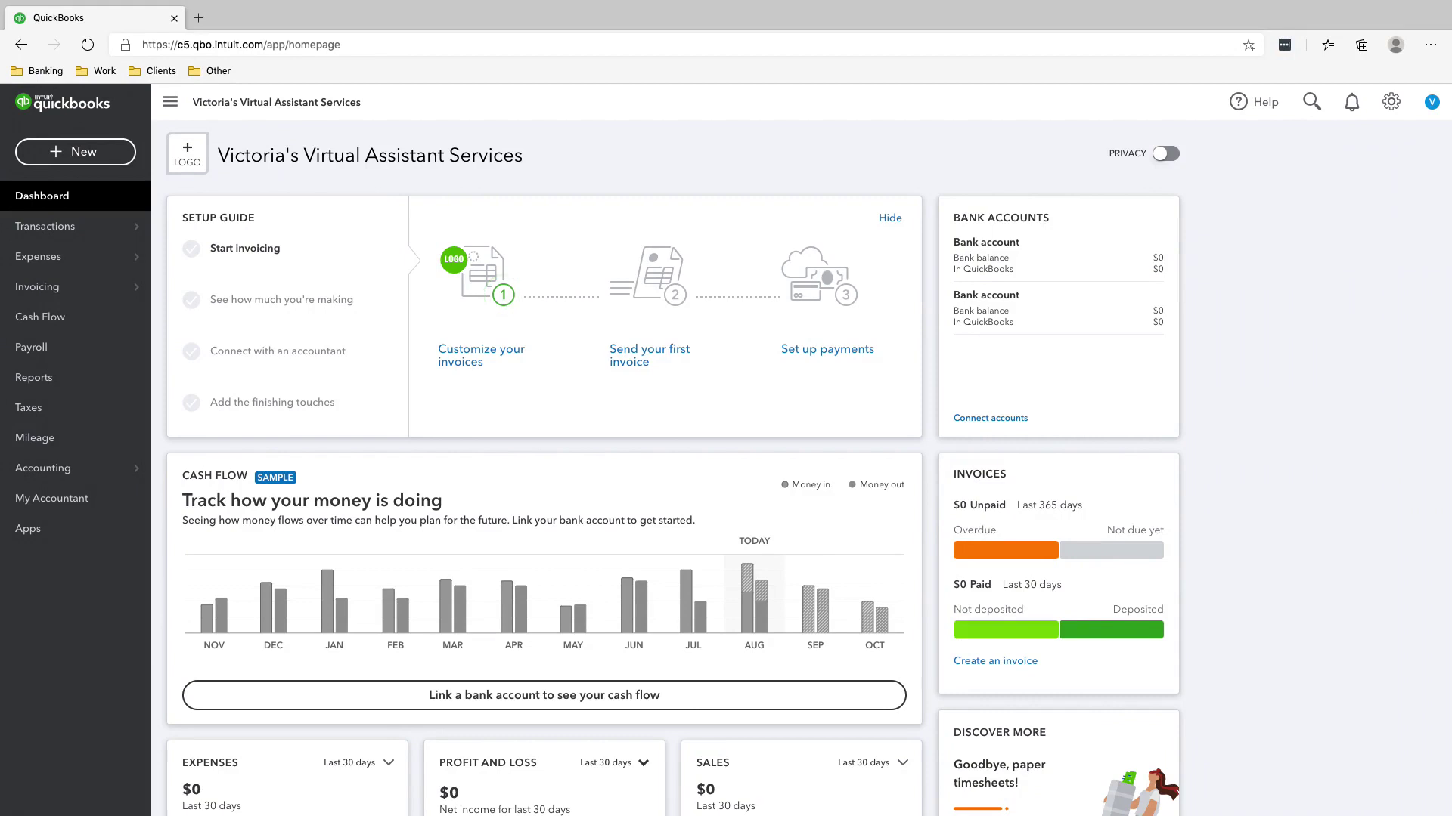
# Open the company's Chart of Accounts and look through the full list of default accounts.
pyautogui.moveTo(76, 468)
pyautogui.click(207, 468)
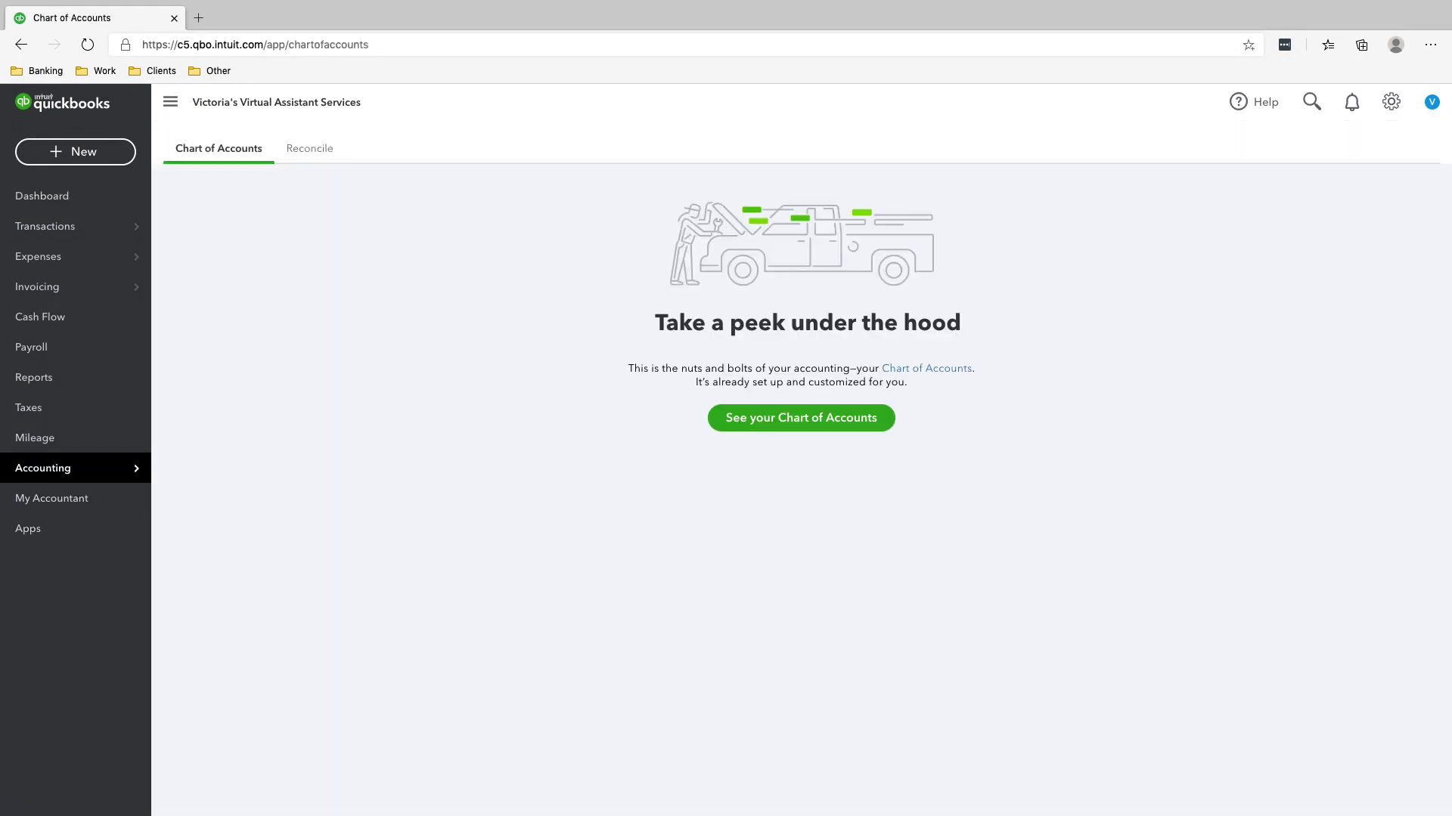
pyautogui.click(801, 417)
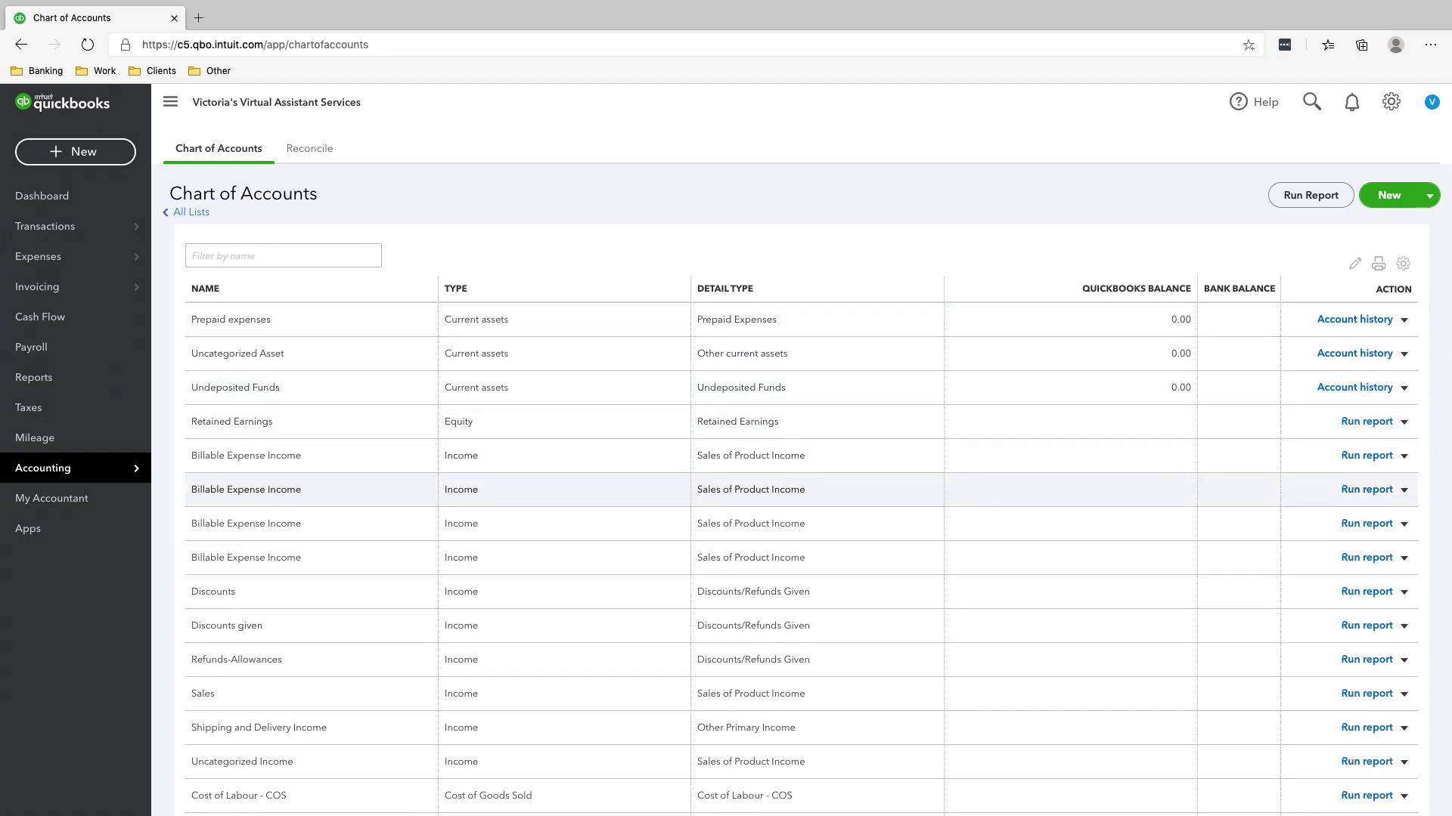
pyautogui.scroll(-10, 802, 484)
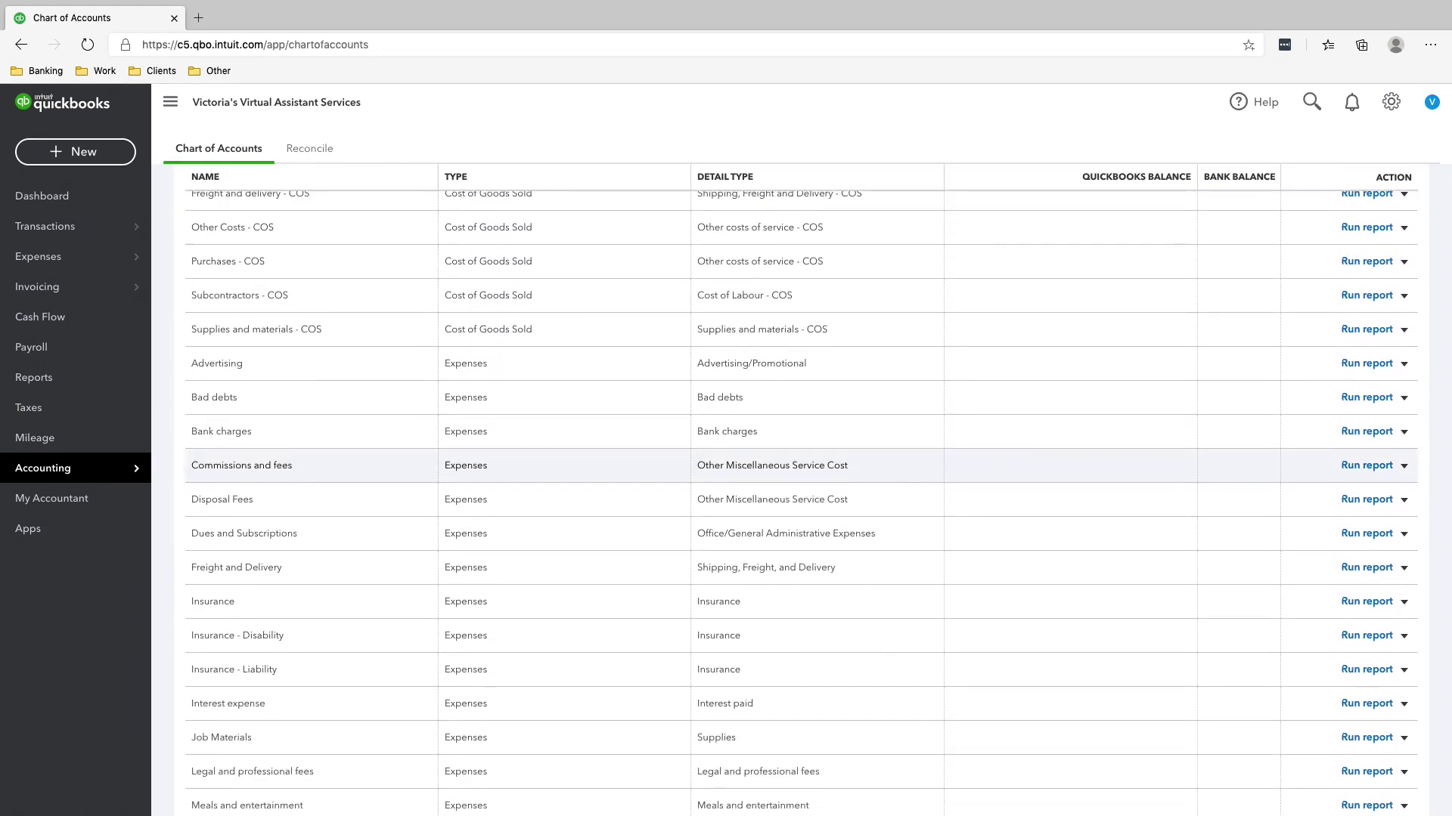
pyautogui.scroll(-8, 802, 484)
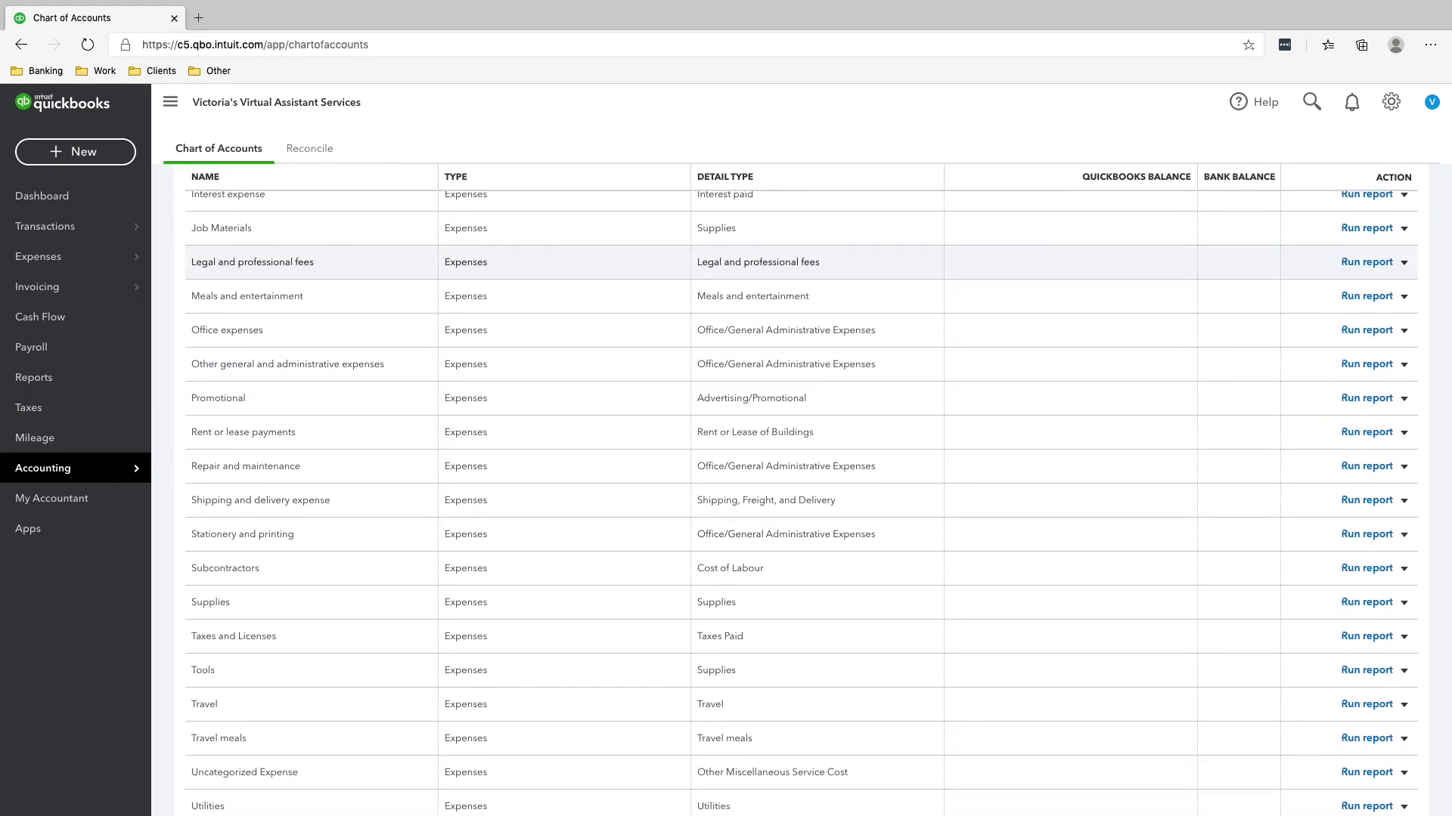
pyautogui.scroll(-4, 801, 484)
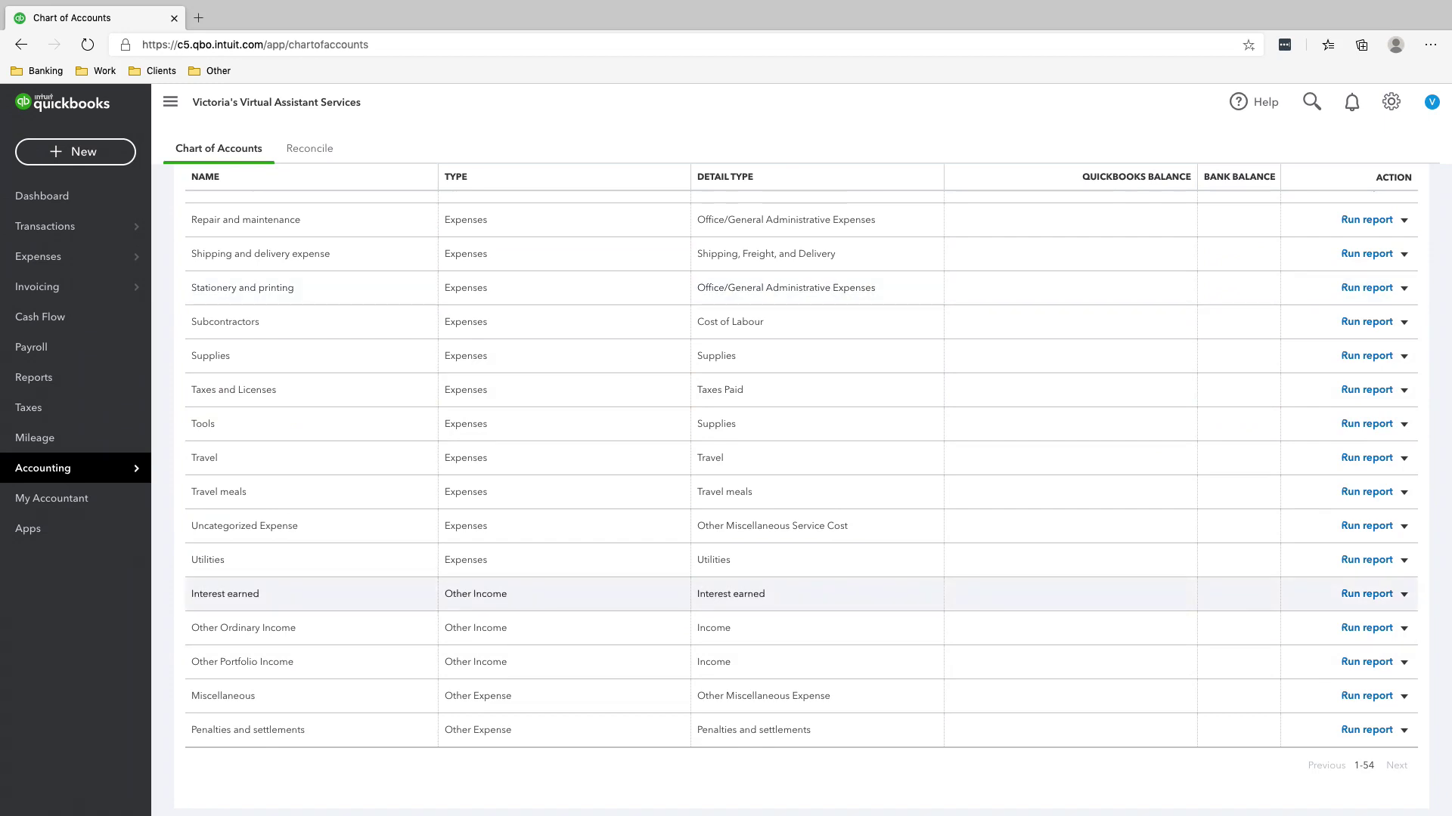
pyautogui.scroll(15, 801, 594)
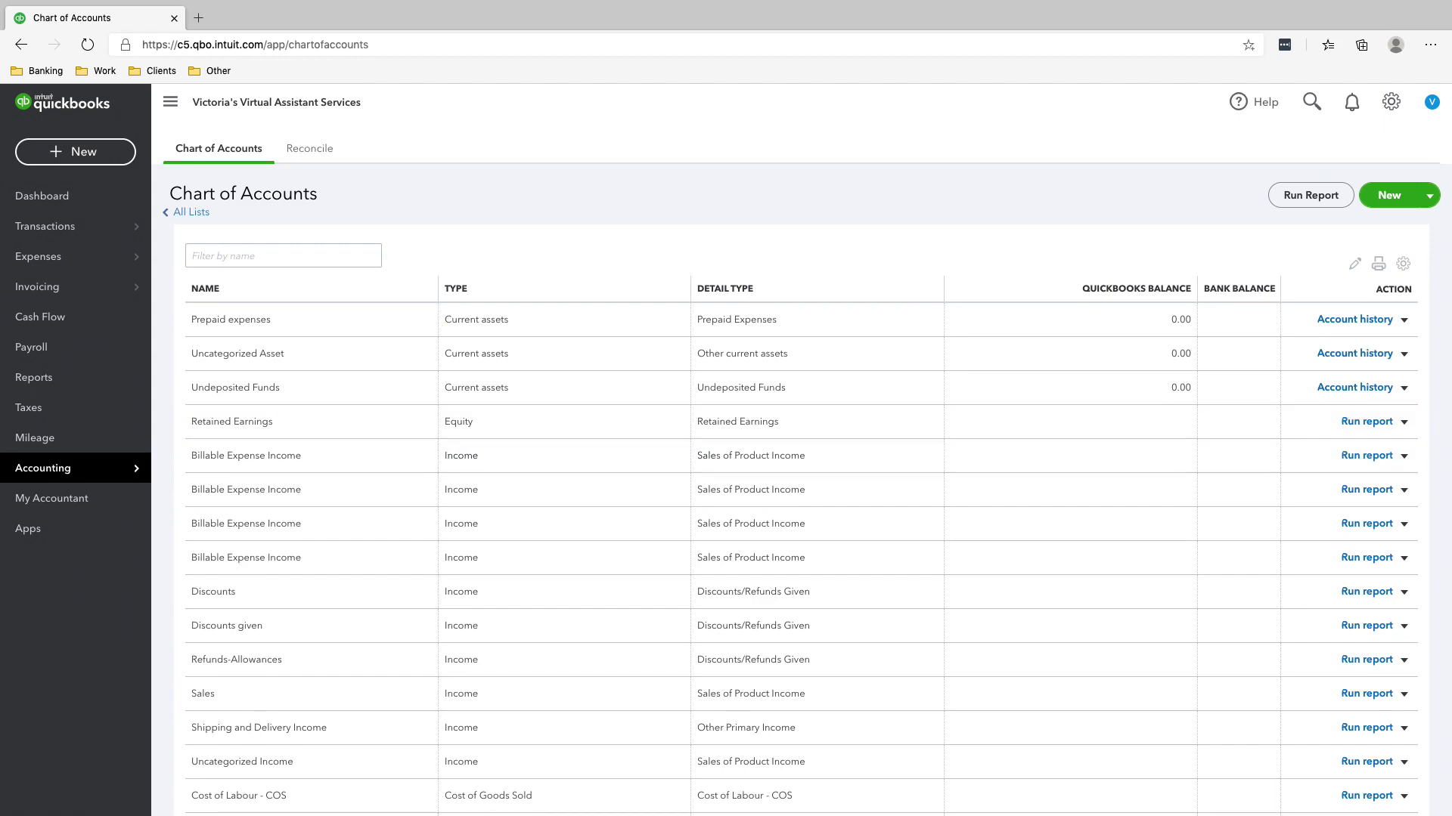
# Make three of the four duplicate Billable Expense Income accounts inactive.
pyautogui.click(1403, 456)
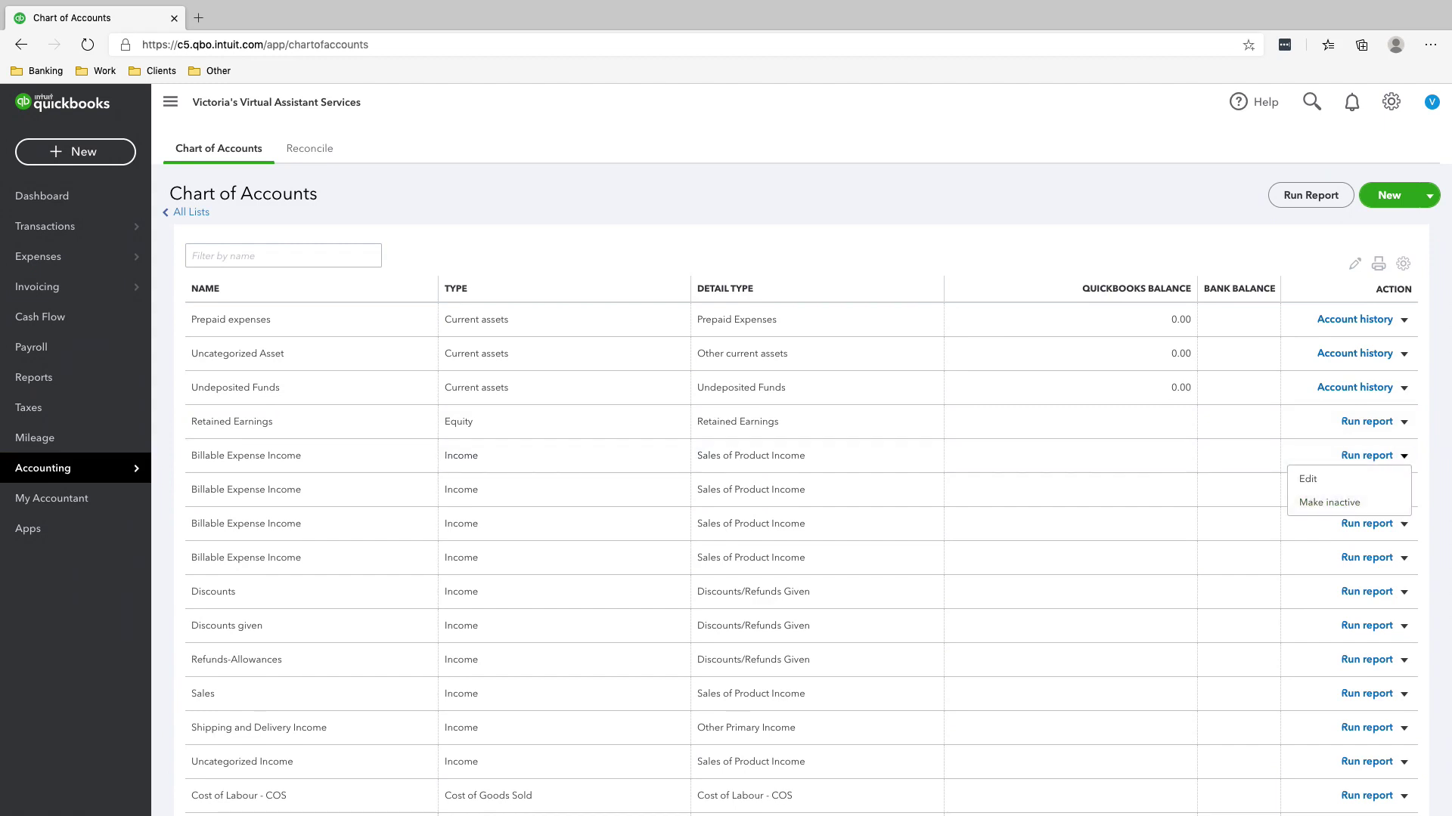
pyautogui.click(1329, 502)
pyautogui.click(816, 489)
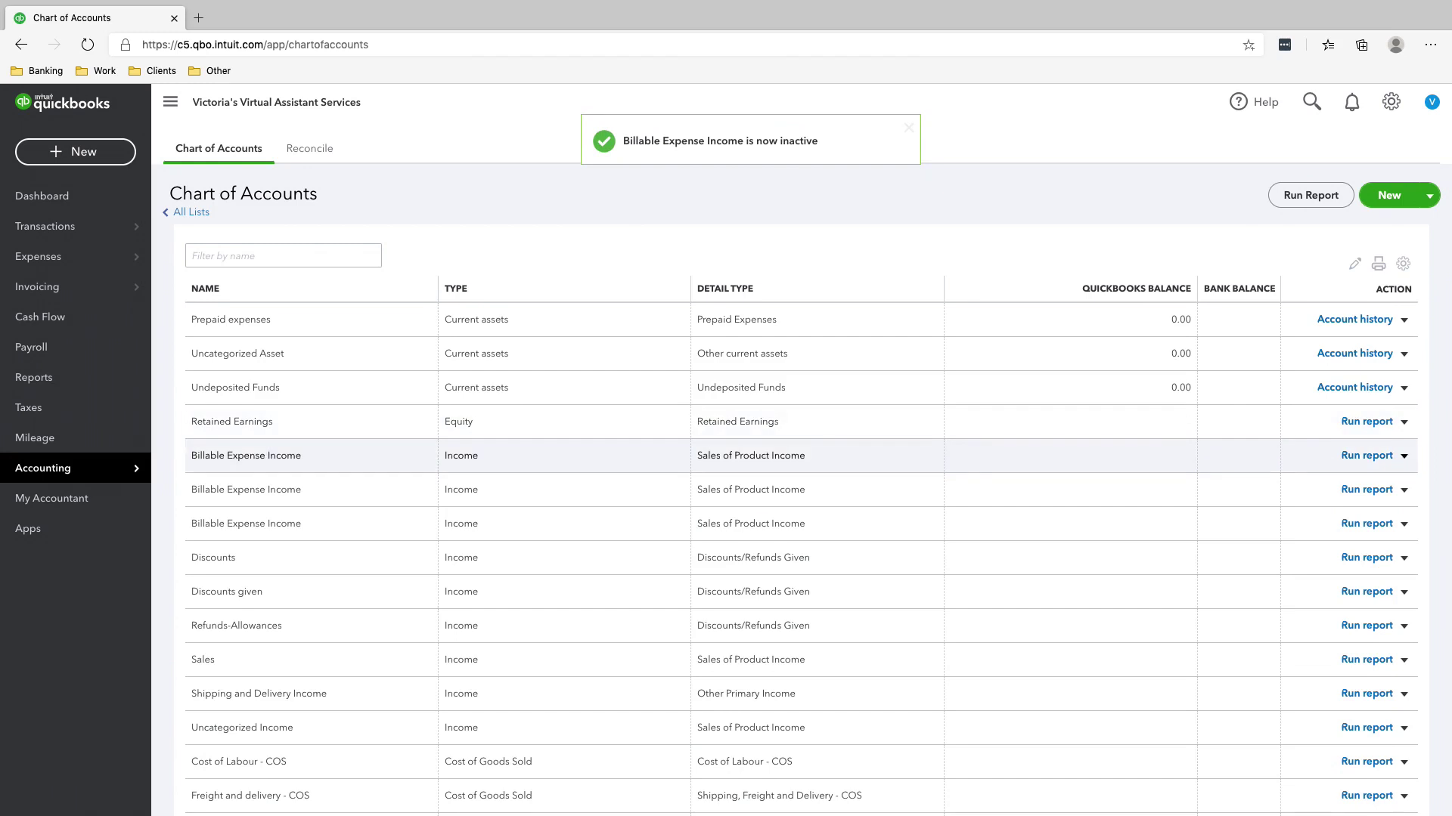
pyautogui.click(1403, 456)
pyautogui.click(1329, 502)
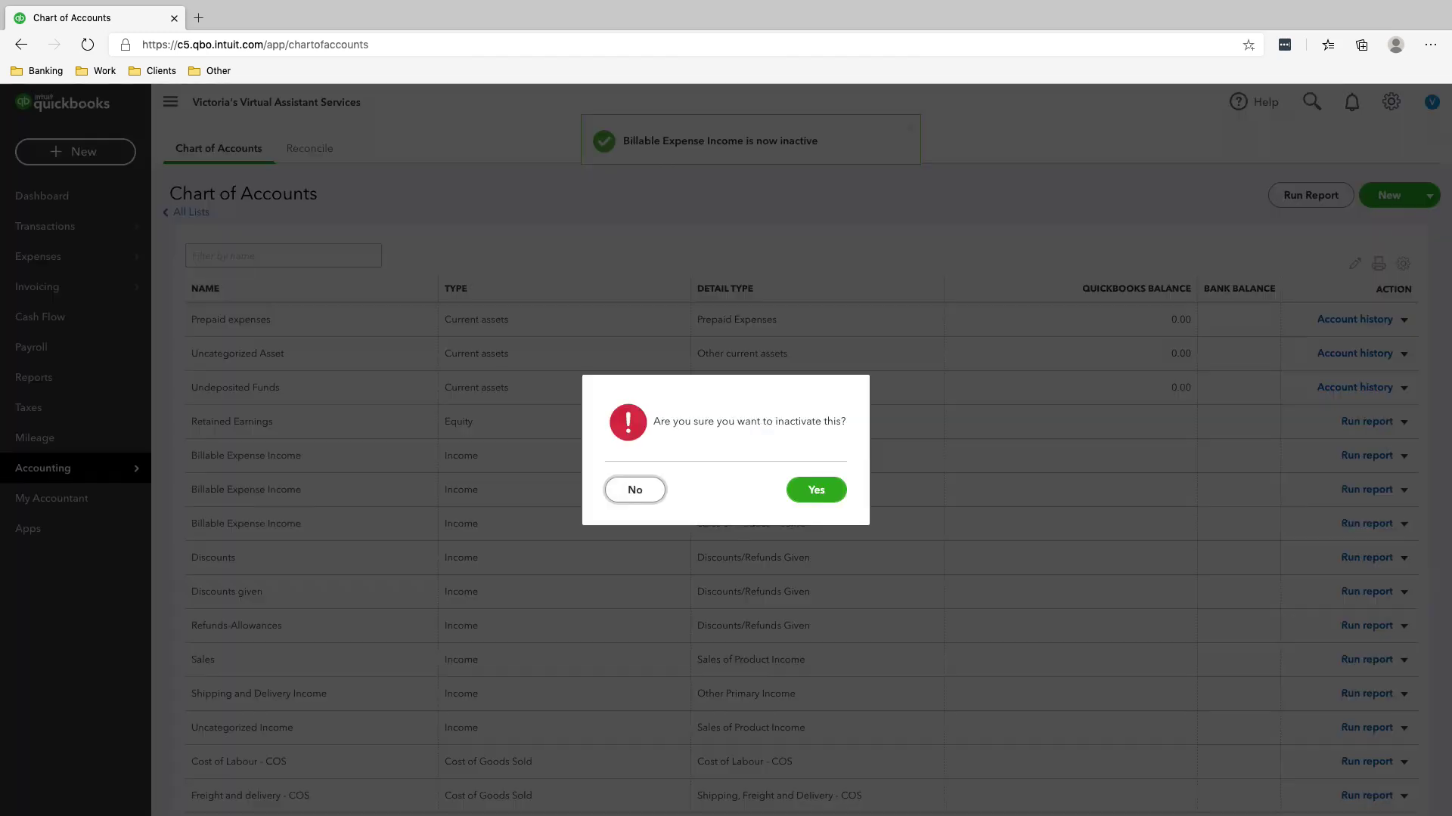
pyautogui.click(816, 490)
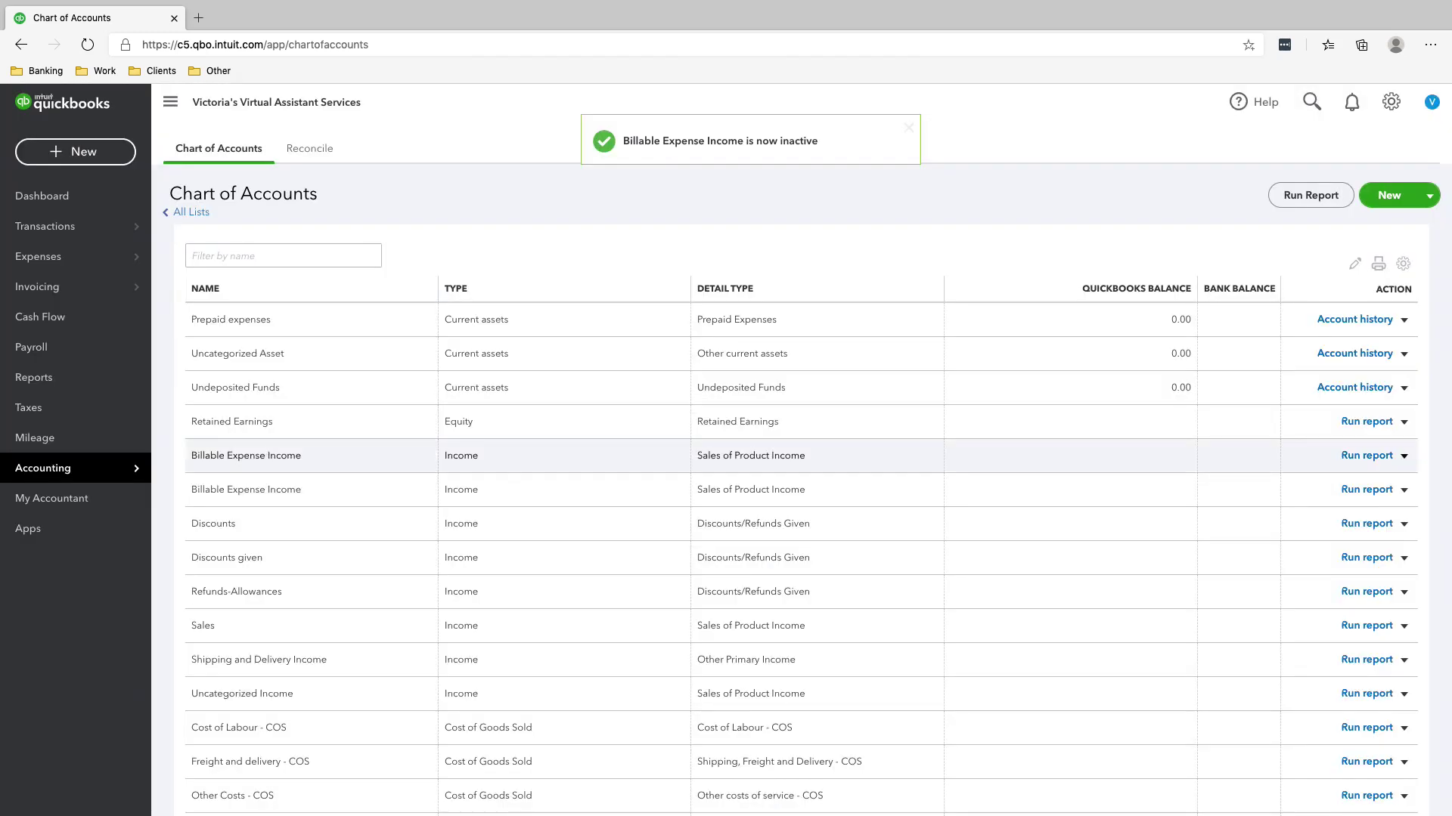
pyautogui.click(1403, 455)
pyautogui.click(1329, 502)
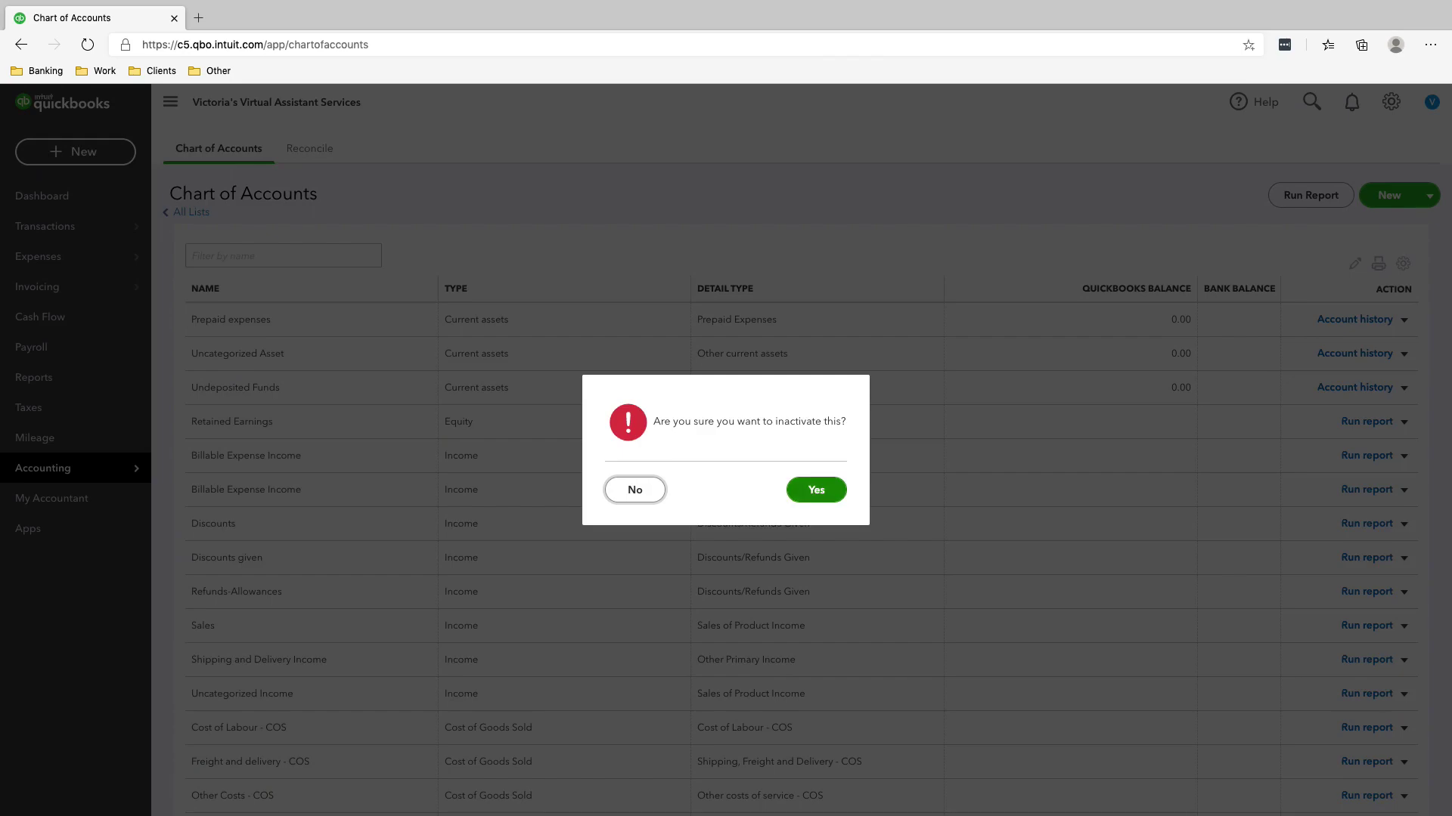
pyautogui.click(815, 489)
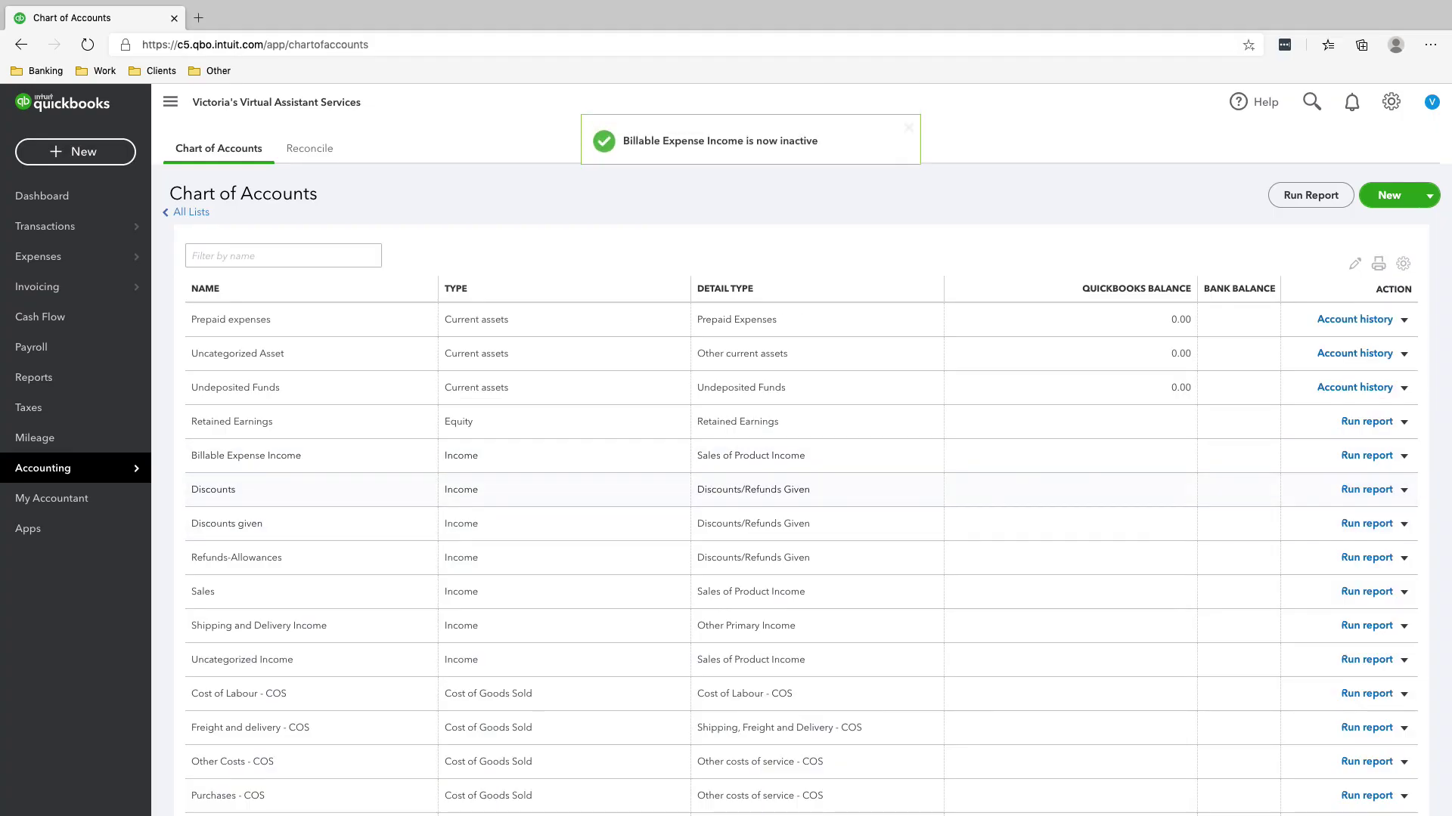
# Make the Discounts, Discounts given and Refunds-Allowances income accounts inactive.
pyautogui.click(1403, 489)
pyautogui.click(1330, 536)
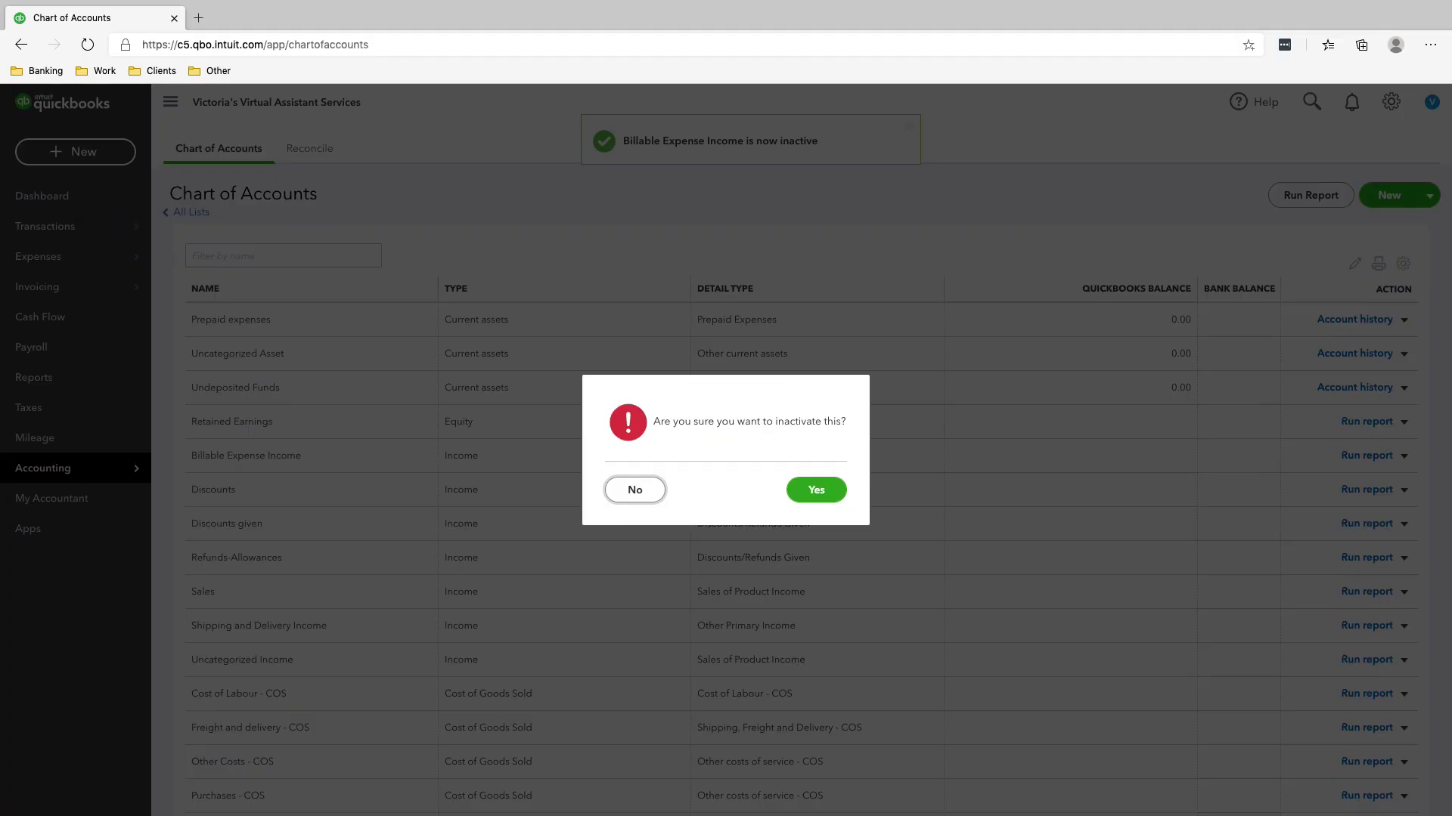
pyautogui.click(816, 490)
pyautogui.click(817, 489)
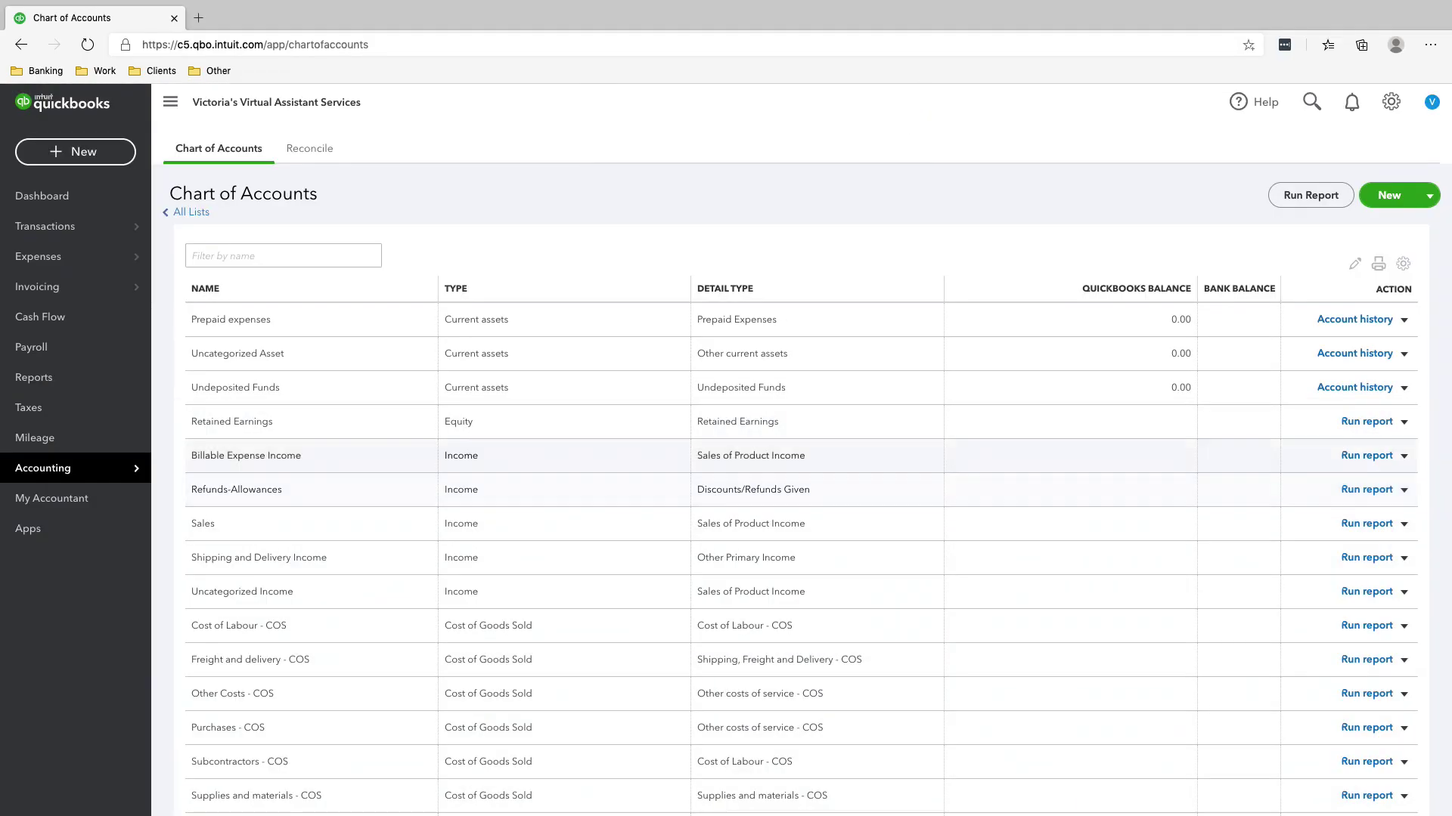
pyautogui.click(1404, 490)
pyautogui.click(1330, 535)
pyautogui.click(815, 489)
# Make the Shipping and Delivery Income account inactive.
pyautogui.click(1404, 523)
pyautogui.click(1329, 570)
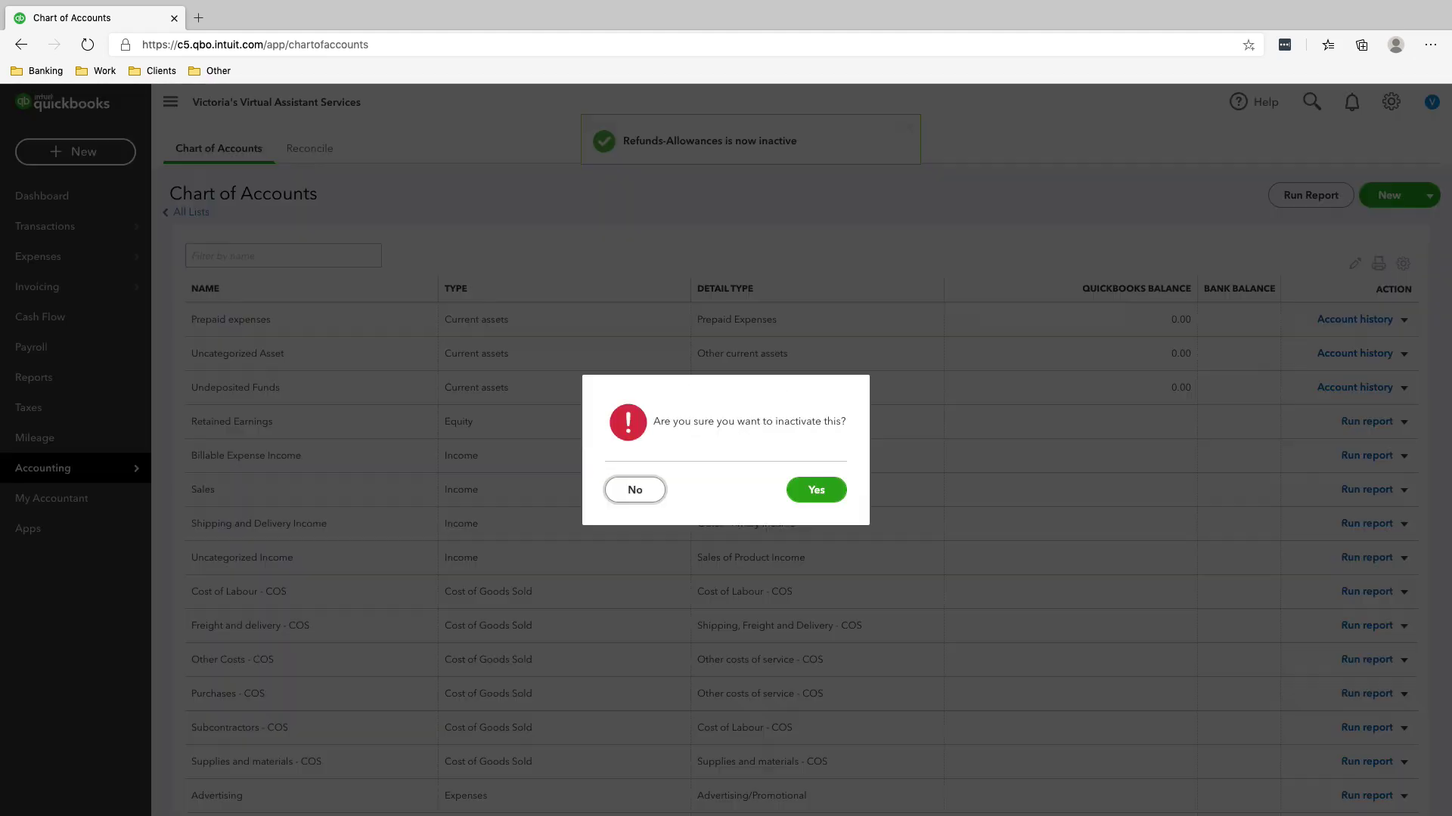
pyautogui.click(815, 490)
pyautogui.click(1404, 524)
pyautogui.click(1329, 570)
pyautogui.click(815, 489)
pyautogui.click(726, 496)
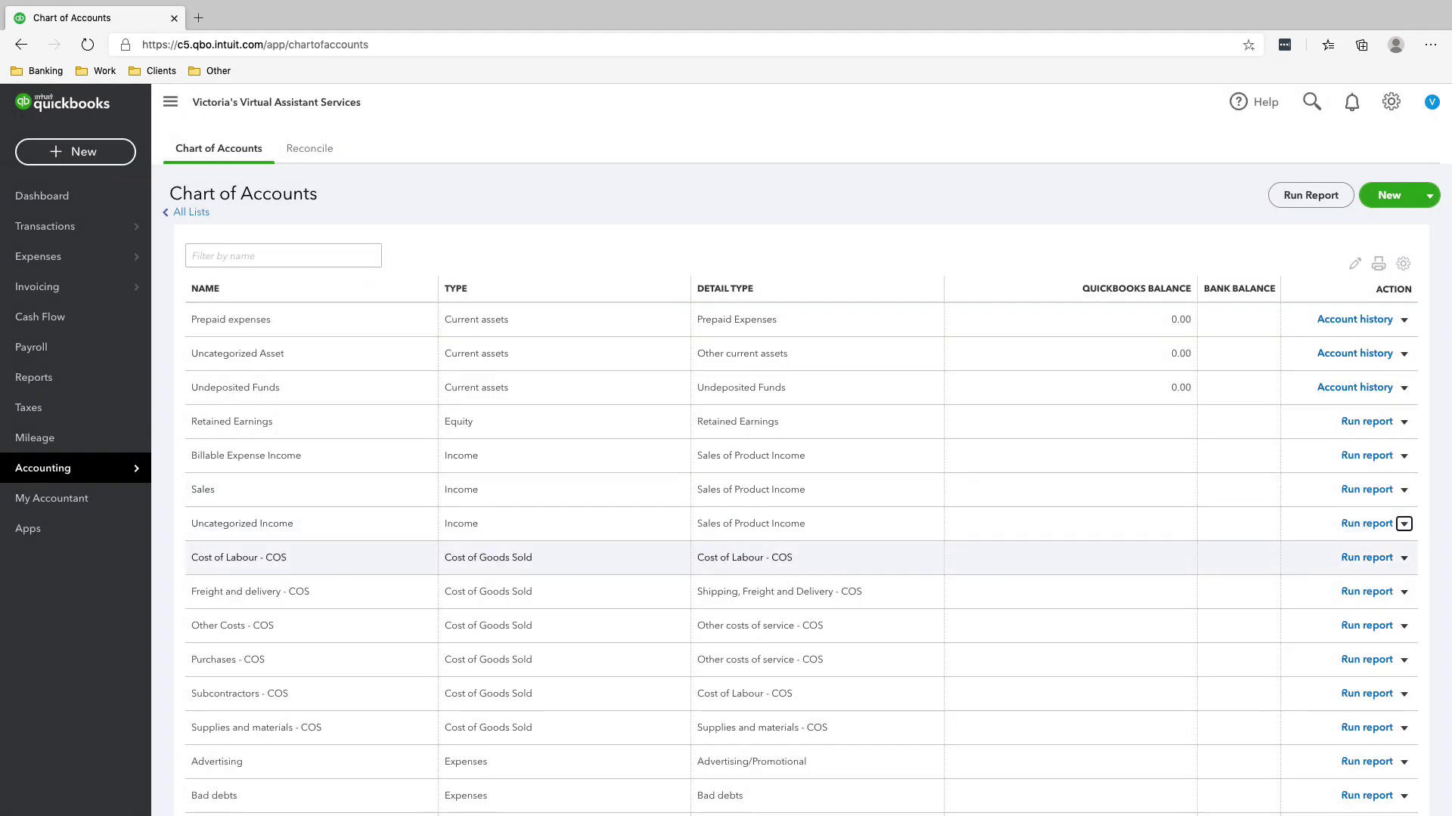
# Make the Cost of Labour - COS and Freight and delivery - COS accounts inactive.
pyautogui.click(1404, 557)
pyautogui.click(1329, 604)
pyautogui.click(815, 489)
pyautogui.click(1404, 557)
pyautogui.click(1329, 604)
pyautogui.click(816, 489)
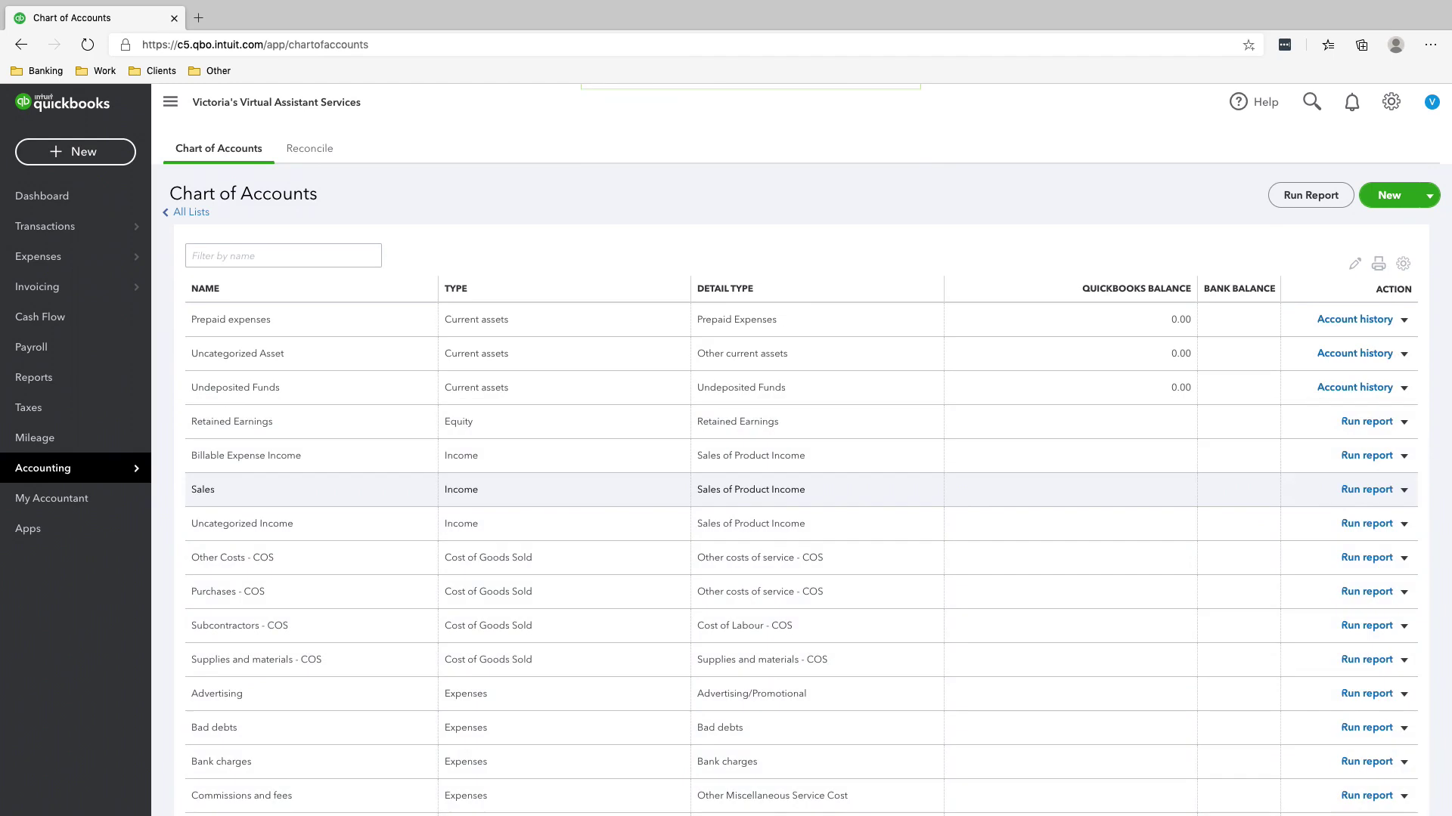
# Make the remaining Cost of Goods Sold accounts inactive, including Other Costs - COS, Purchases - COS and Subcontractors - COS.
pyautogui.click(1404, 557)
pyautogui.click(1329, 604)
pyautogui.click(815, 489)
pyautogui.click(1403, 558)
pyautogui.click(1329, 604)
pyautogui.click(815, 489)
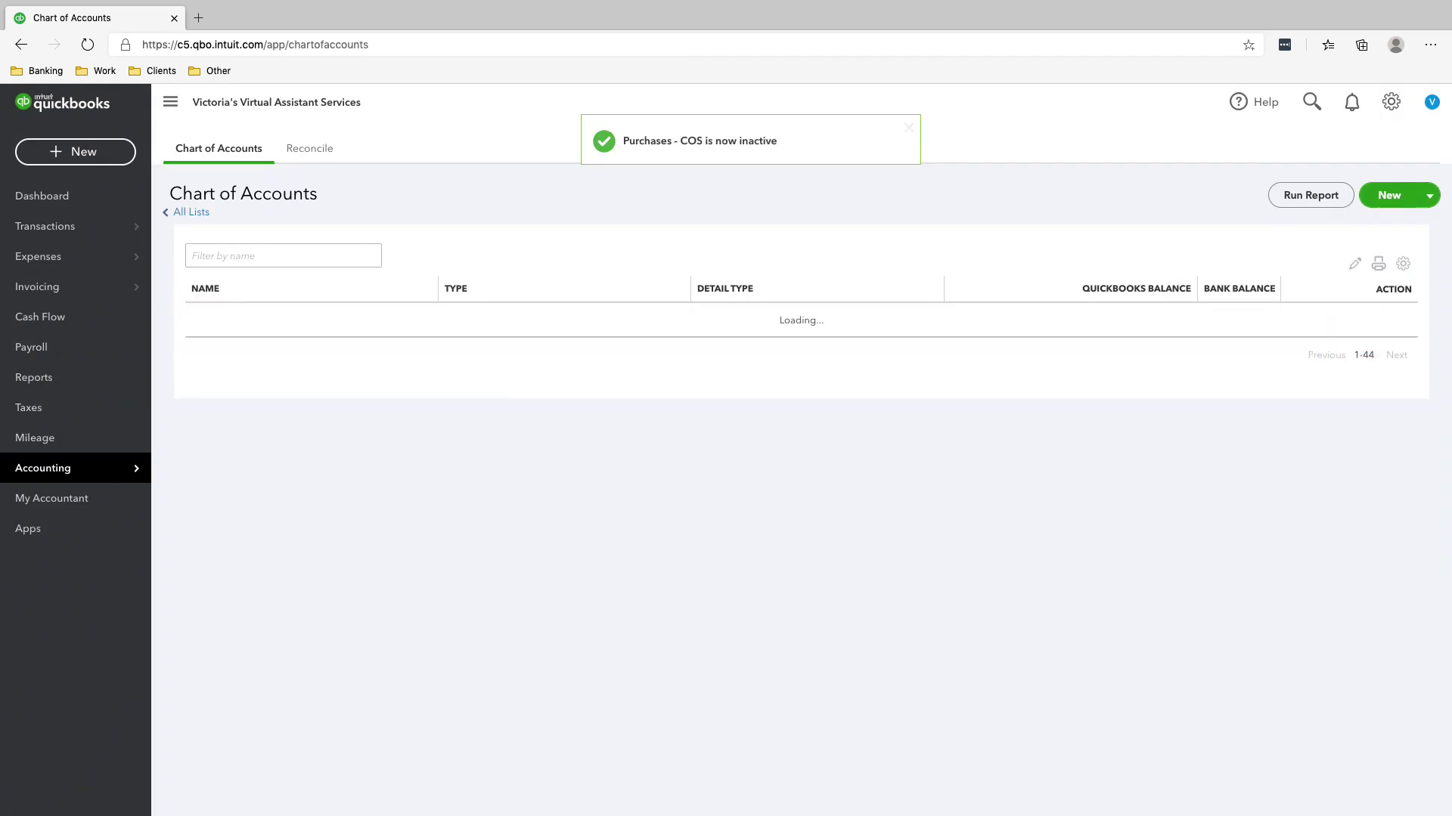
pyautogui.click(1404, 557)
pyautogui.click(1329, 604)
pyautogui.click(815, 489)
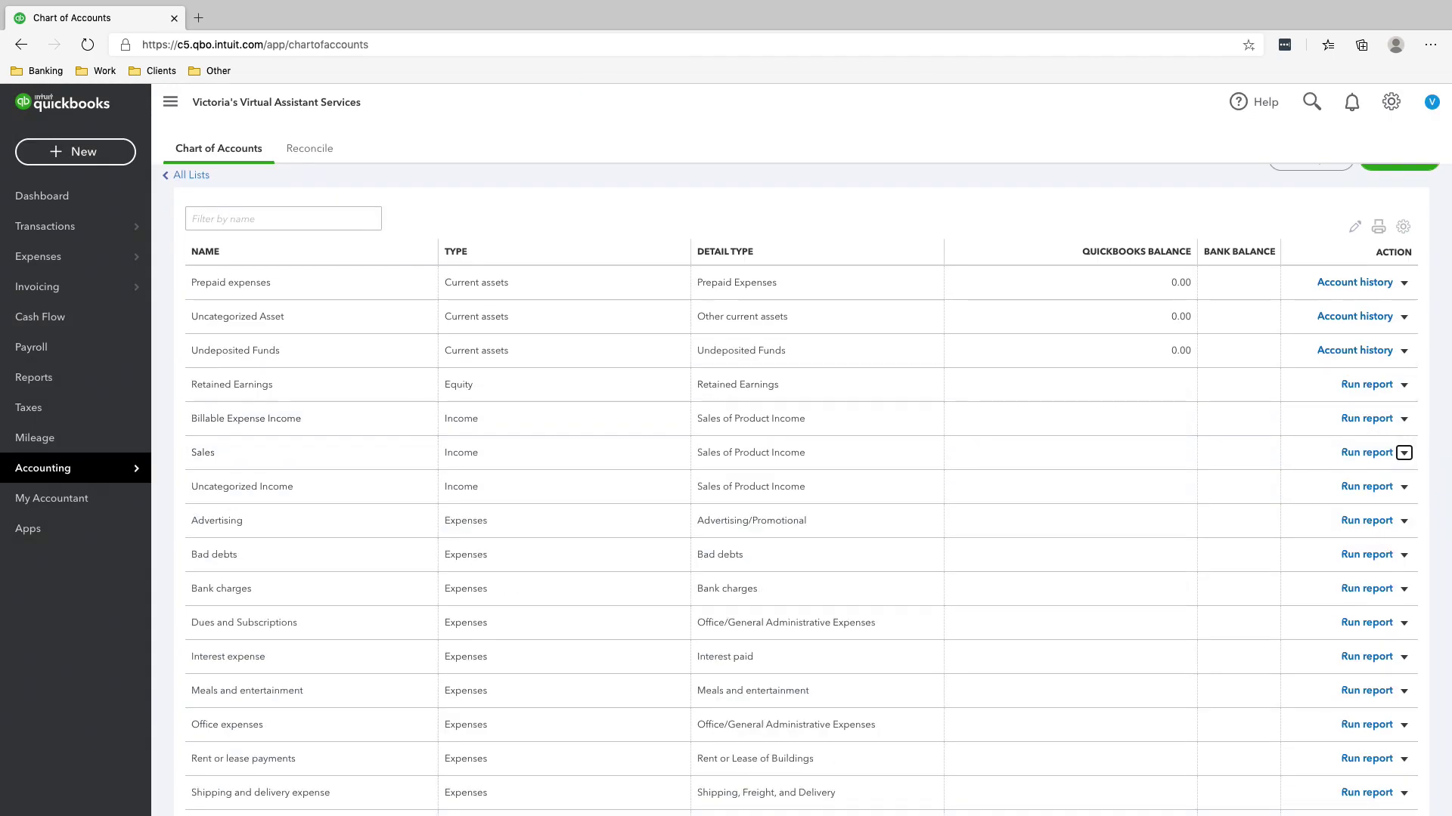
# Review the shortened chart of accounts from the current assets down to the other income and other expense accounts.
pyautogui.moveTo(76, 287)
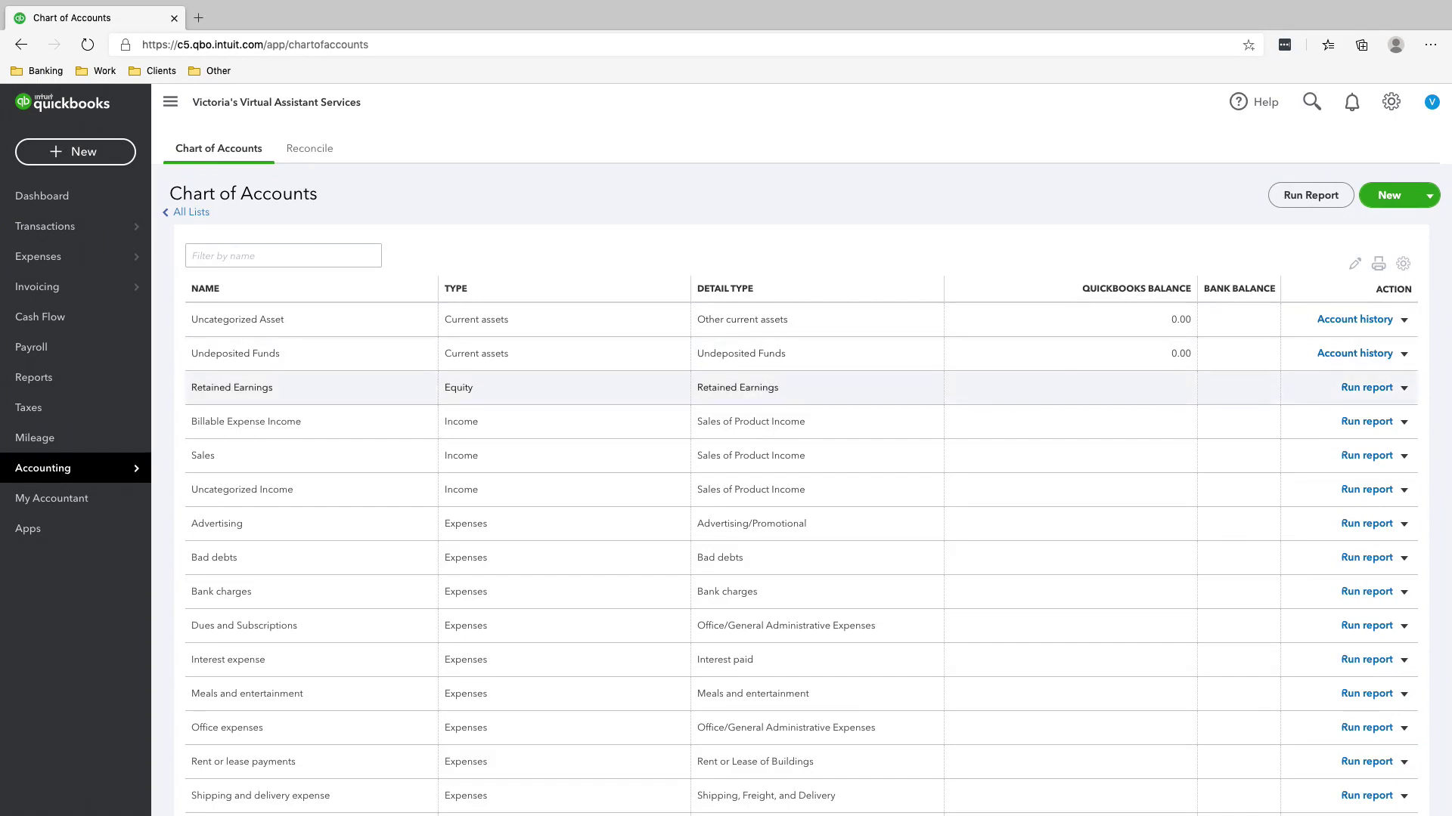
pyautogui.scroll(-3, 801, 453)
pyautogui.scroll(3, 801, 453)
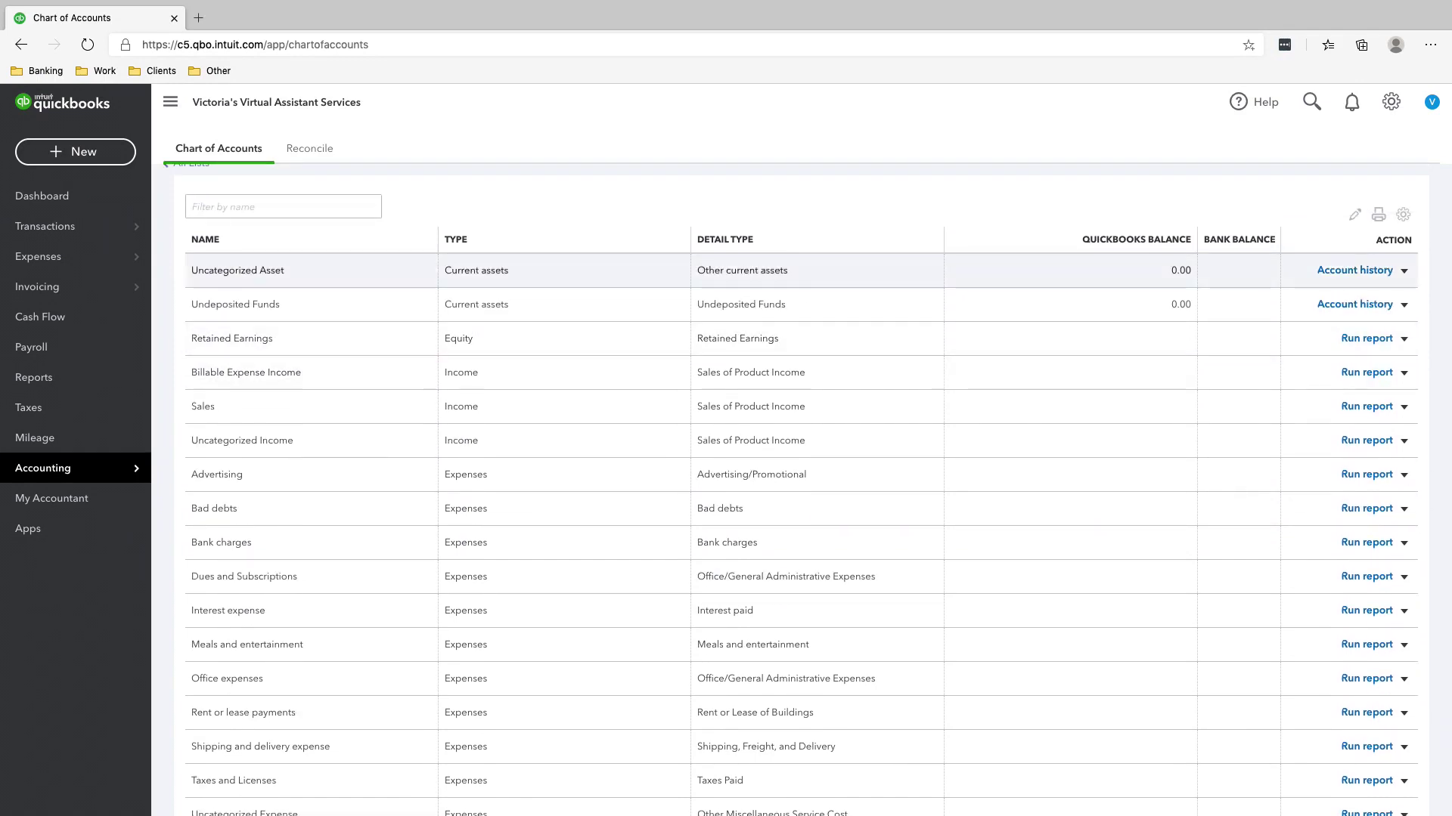
pyautogui.scroll(1, 802, 453)
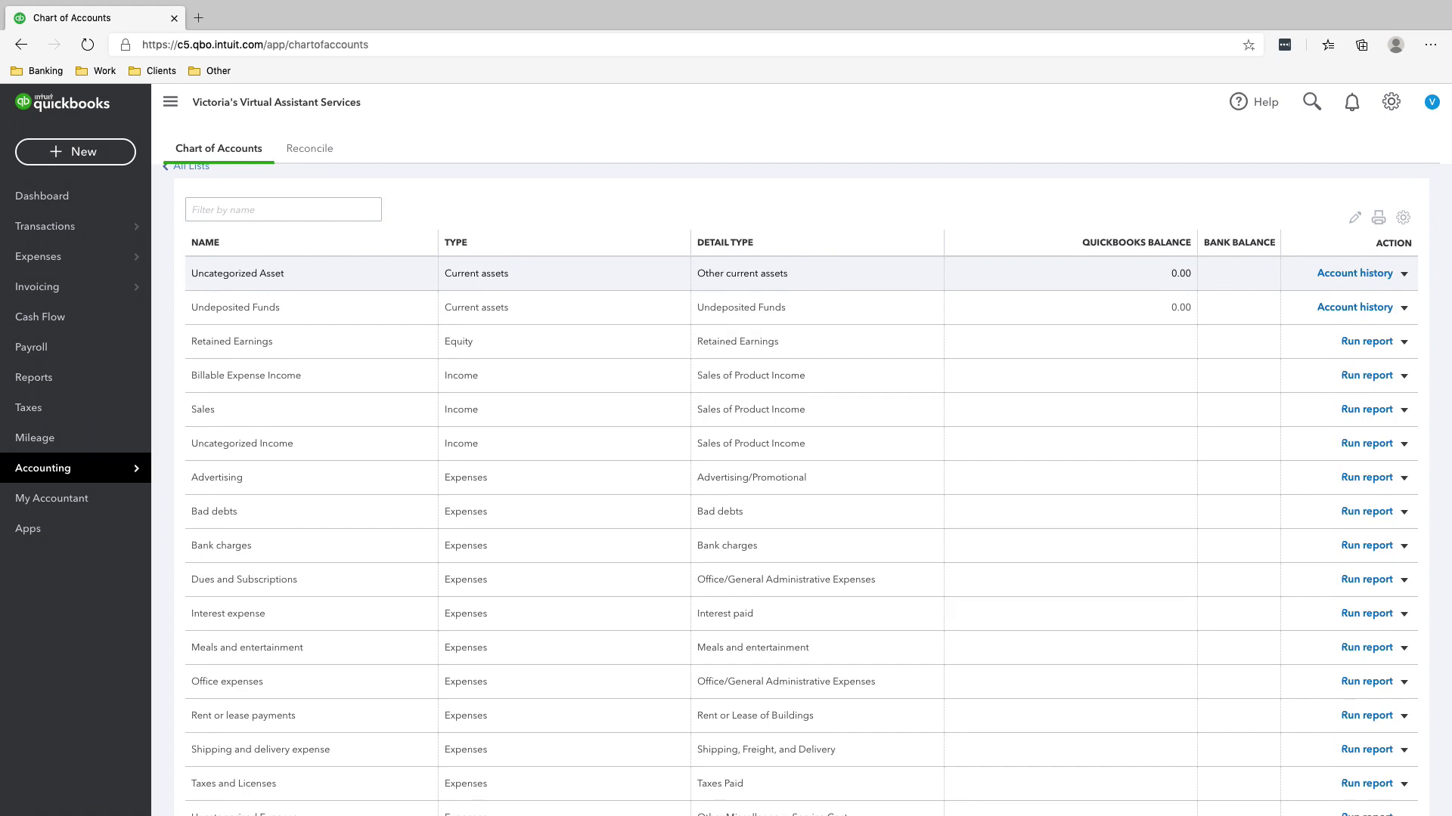
pyautogui.scroll(-3, 801, 491)
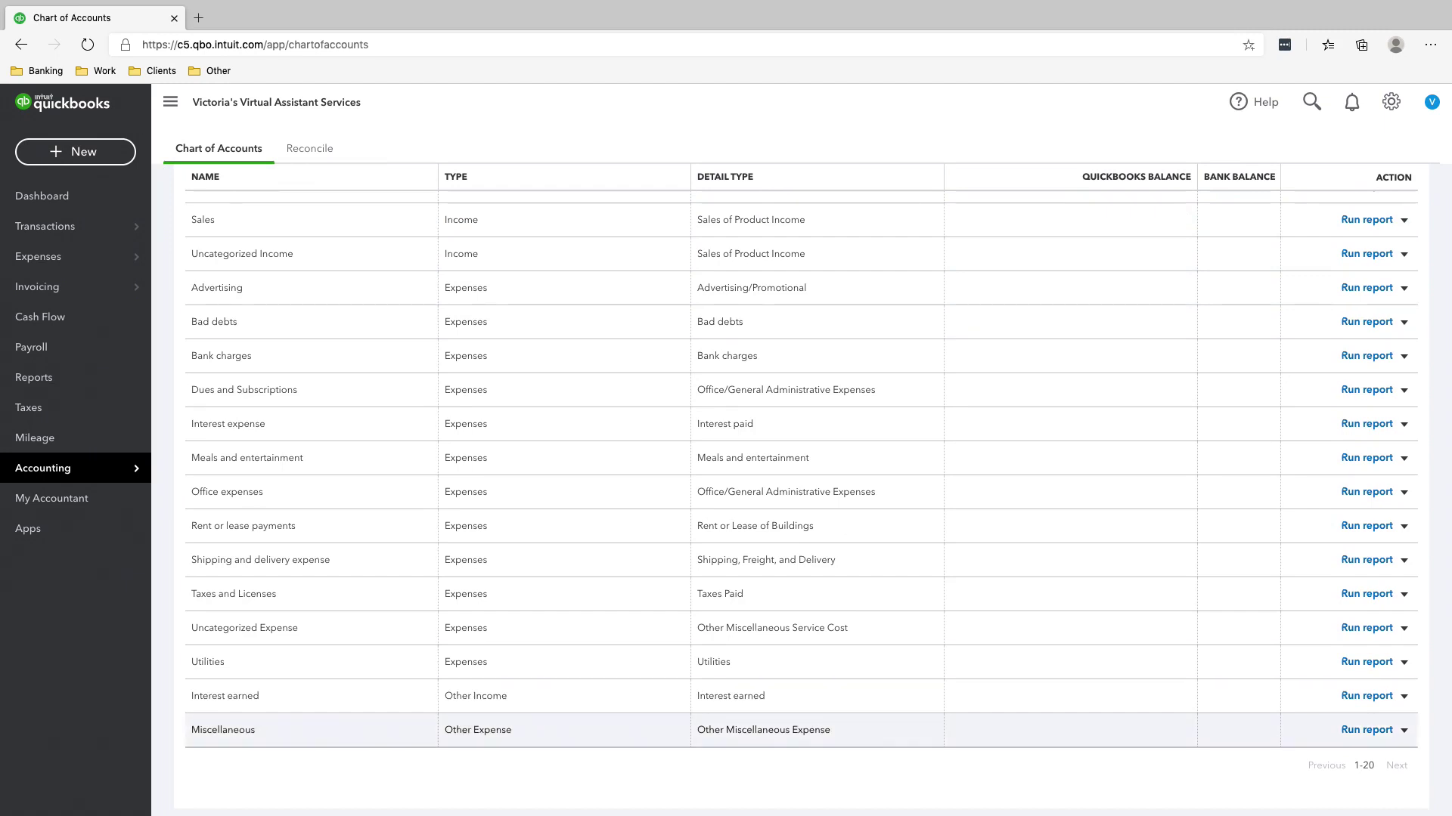
pyautogui.scroll(3, 801, 492)
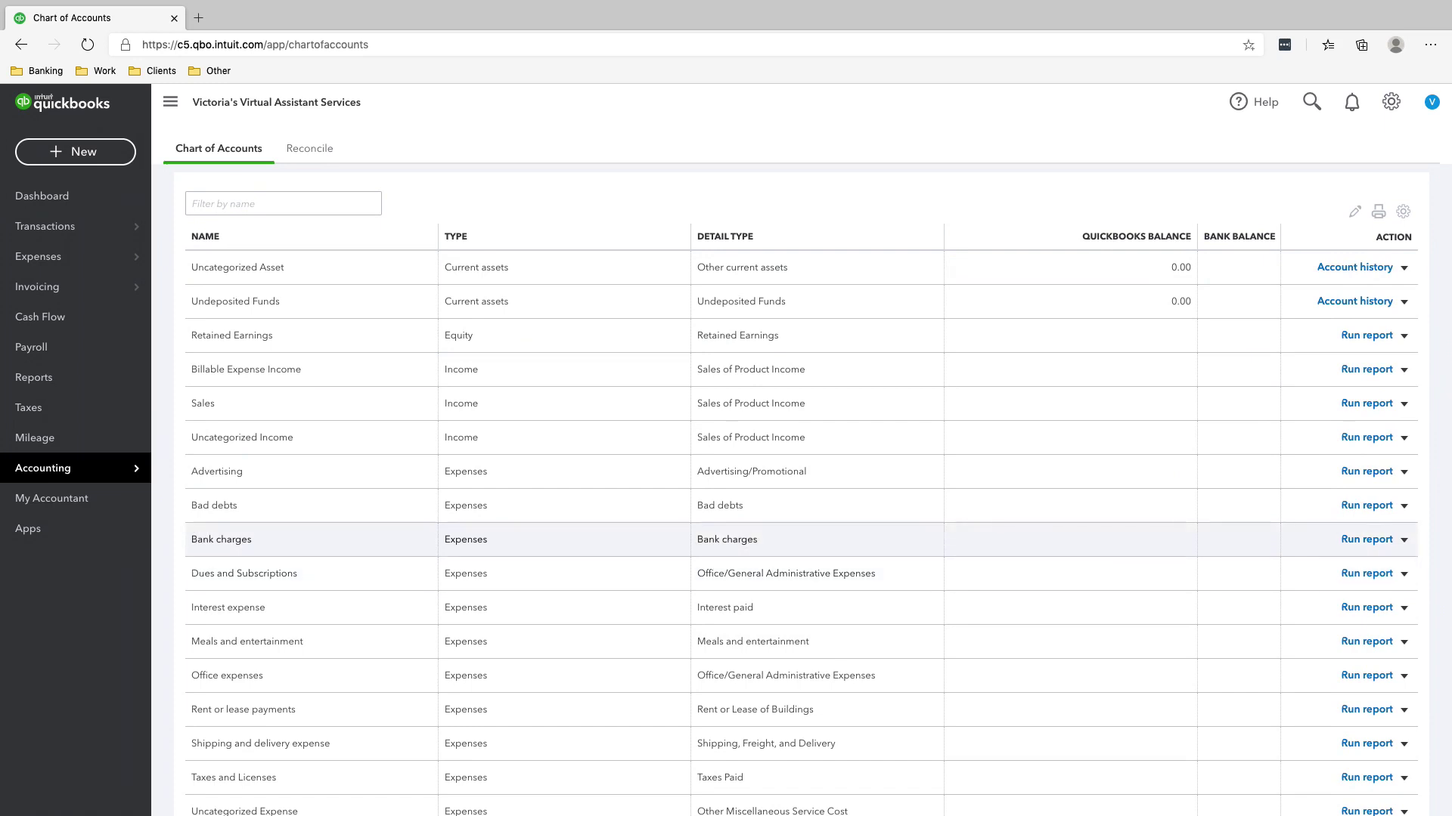
pyautogui.scroll(-3, 801, 539)
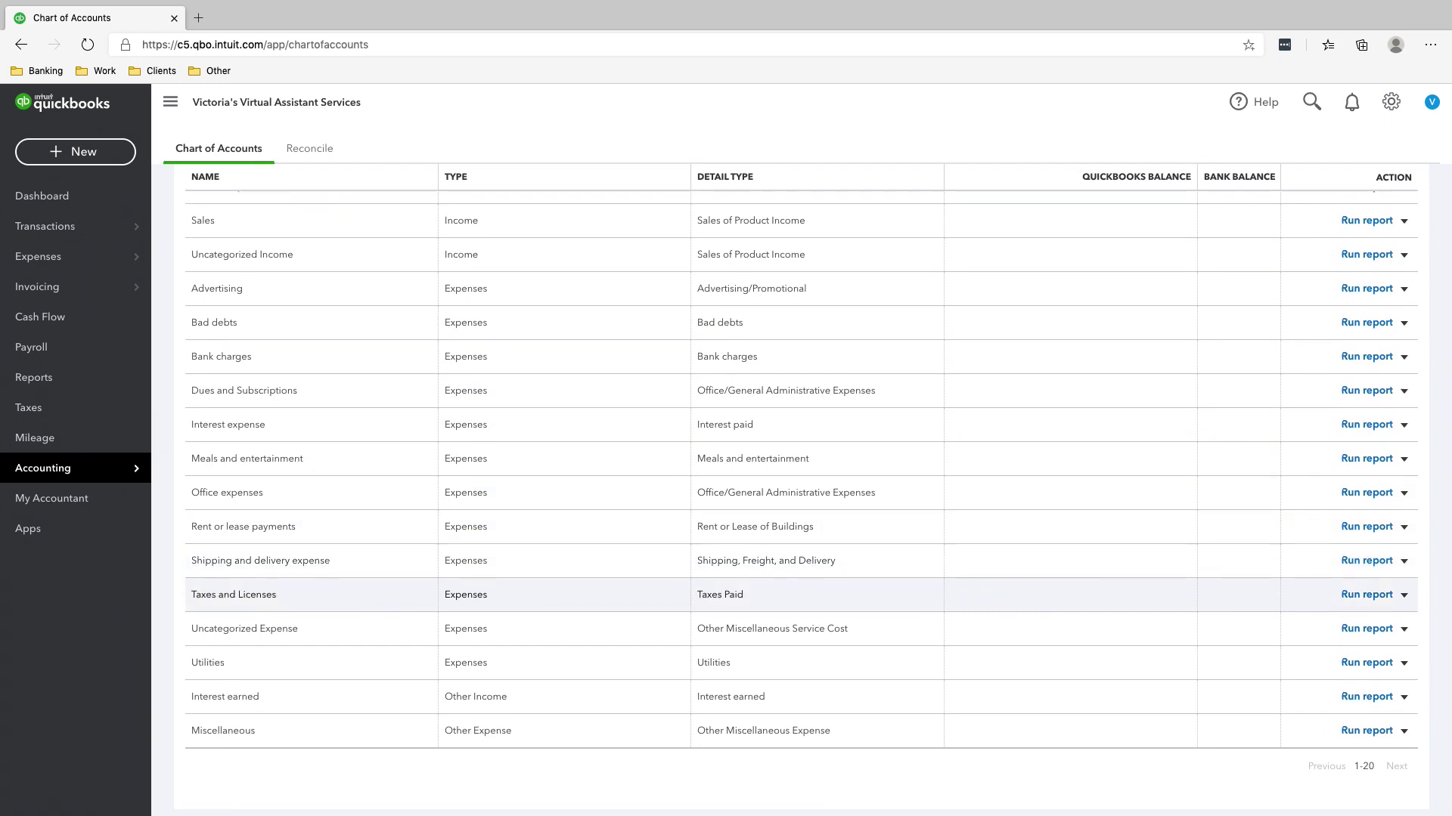
pyautogui.scroll(3, 802, 594)
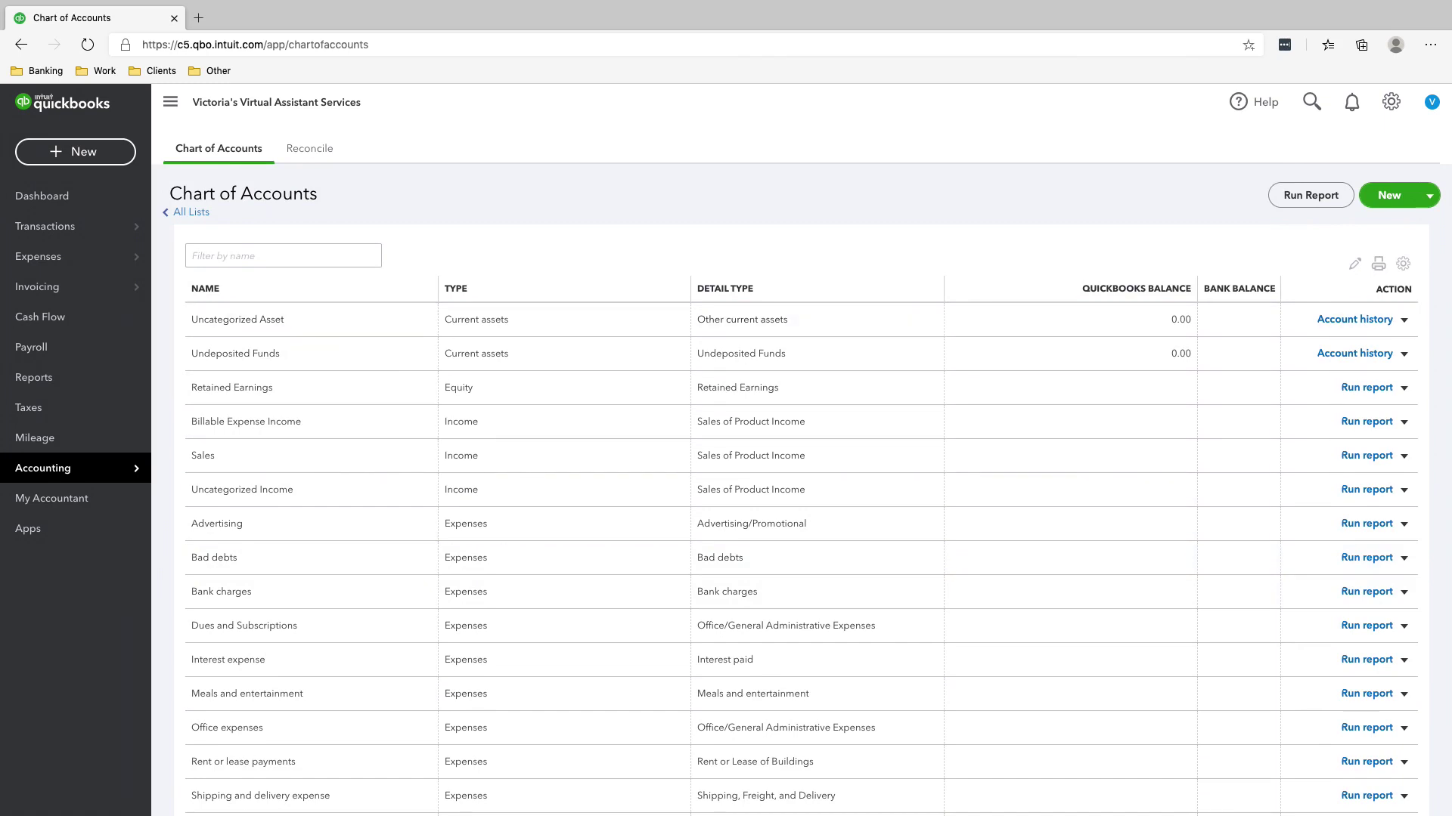
# Set up a new account with type Expenses and detail type Utilities, named Telephone and Internet Expenses.
pyautogui.click(1388, 195)
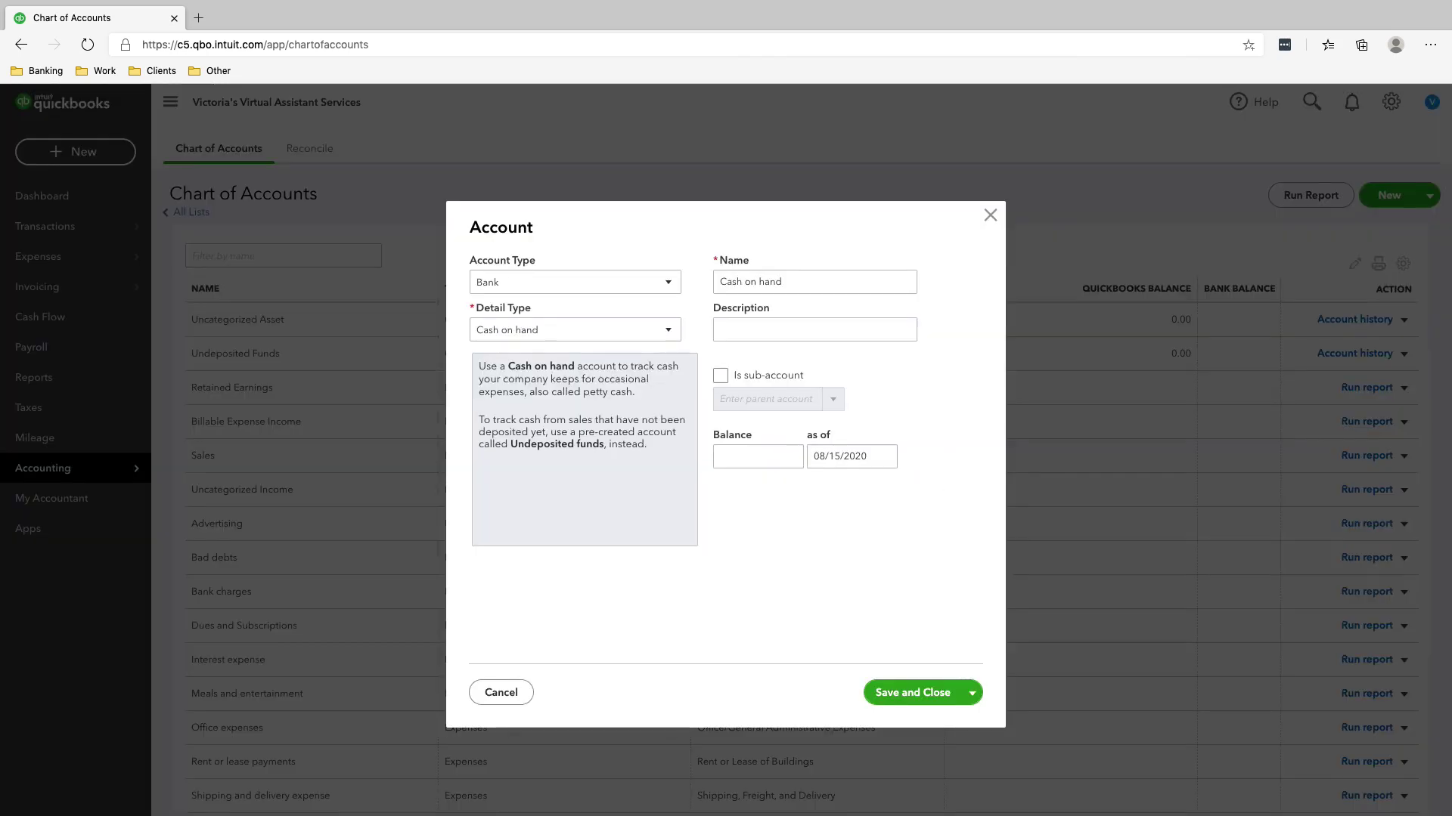
pyautogui.click(574, 282)
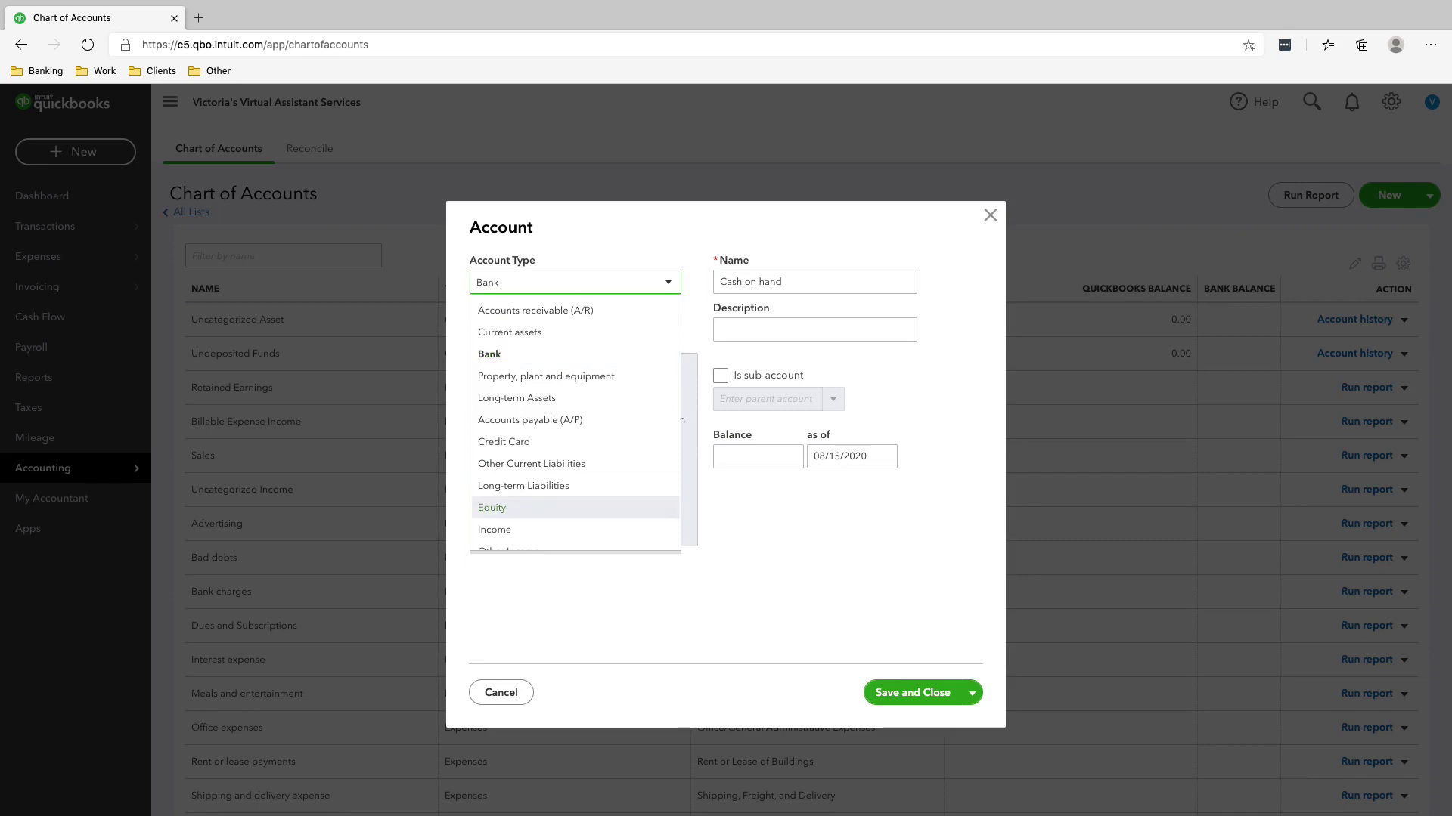
pyautogui.scroll(-2, 573, 508)
pyautogui.click(571, 515)
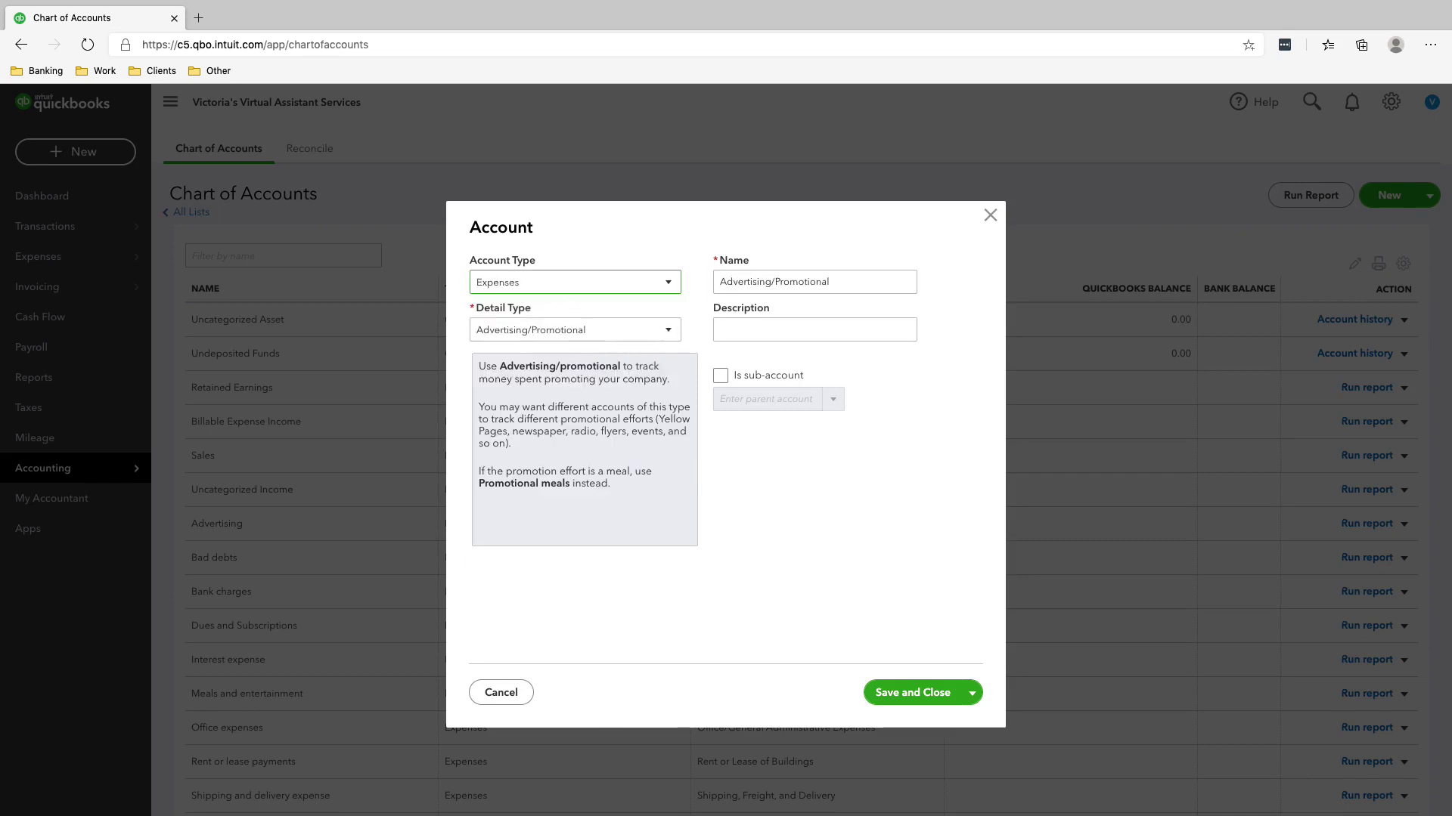
pyautogui.click(574, 329)
pyautogui.scroll(-5, 573, 466)
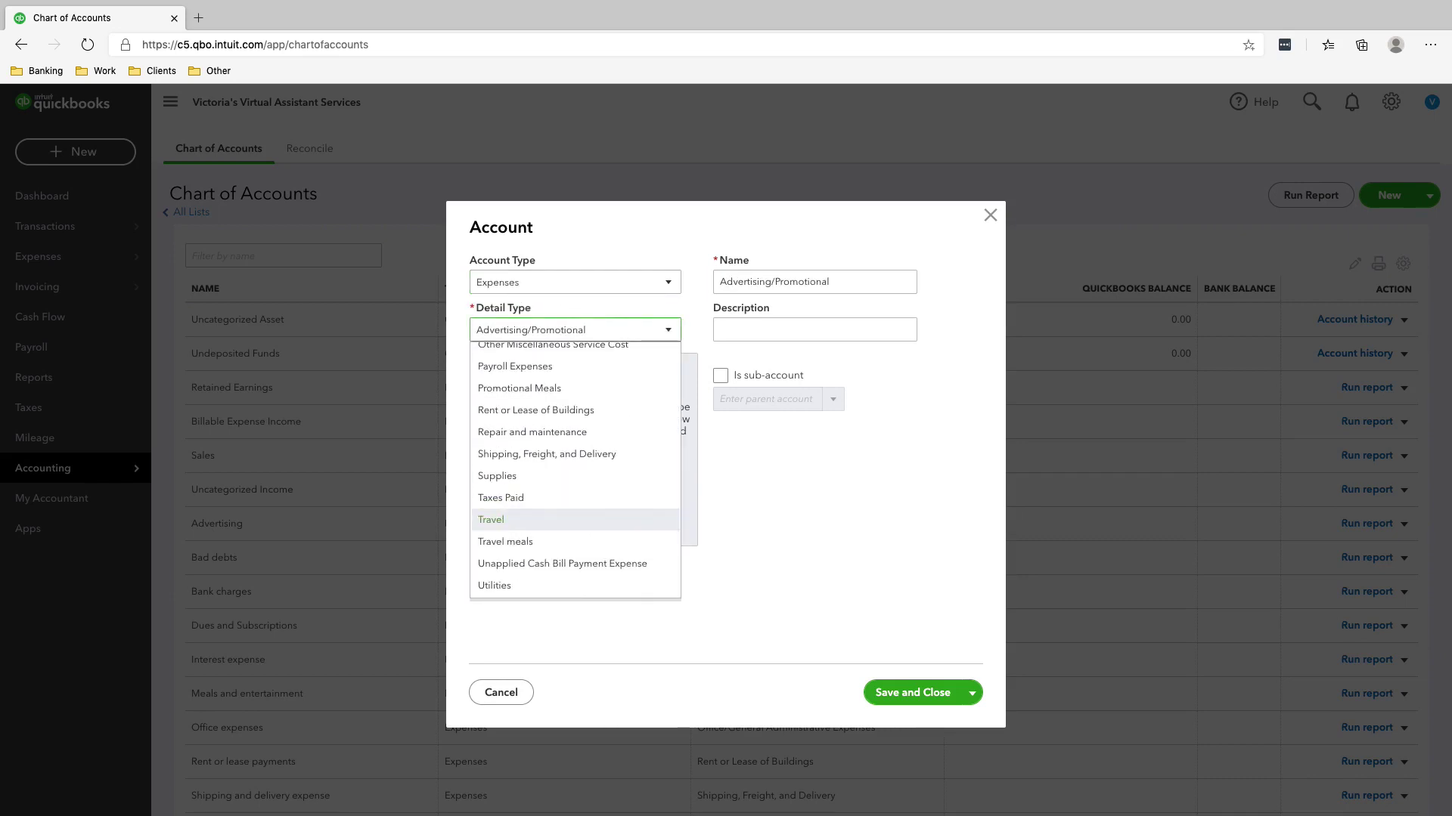
pyautogui.press('Down')
pyautogui.press('Down')
pyautogui.press('Return')
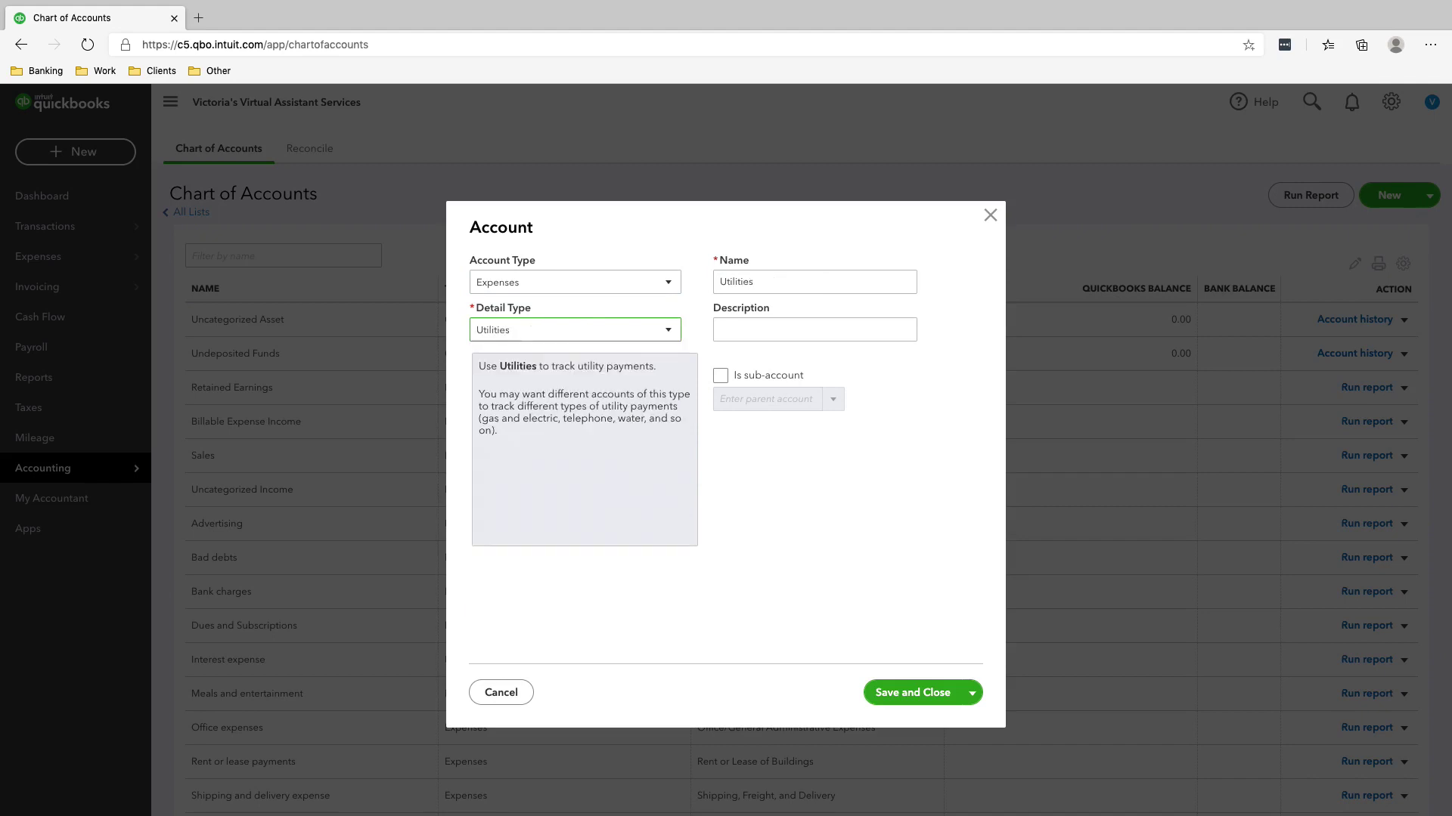
pyautogui.press('Tab')
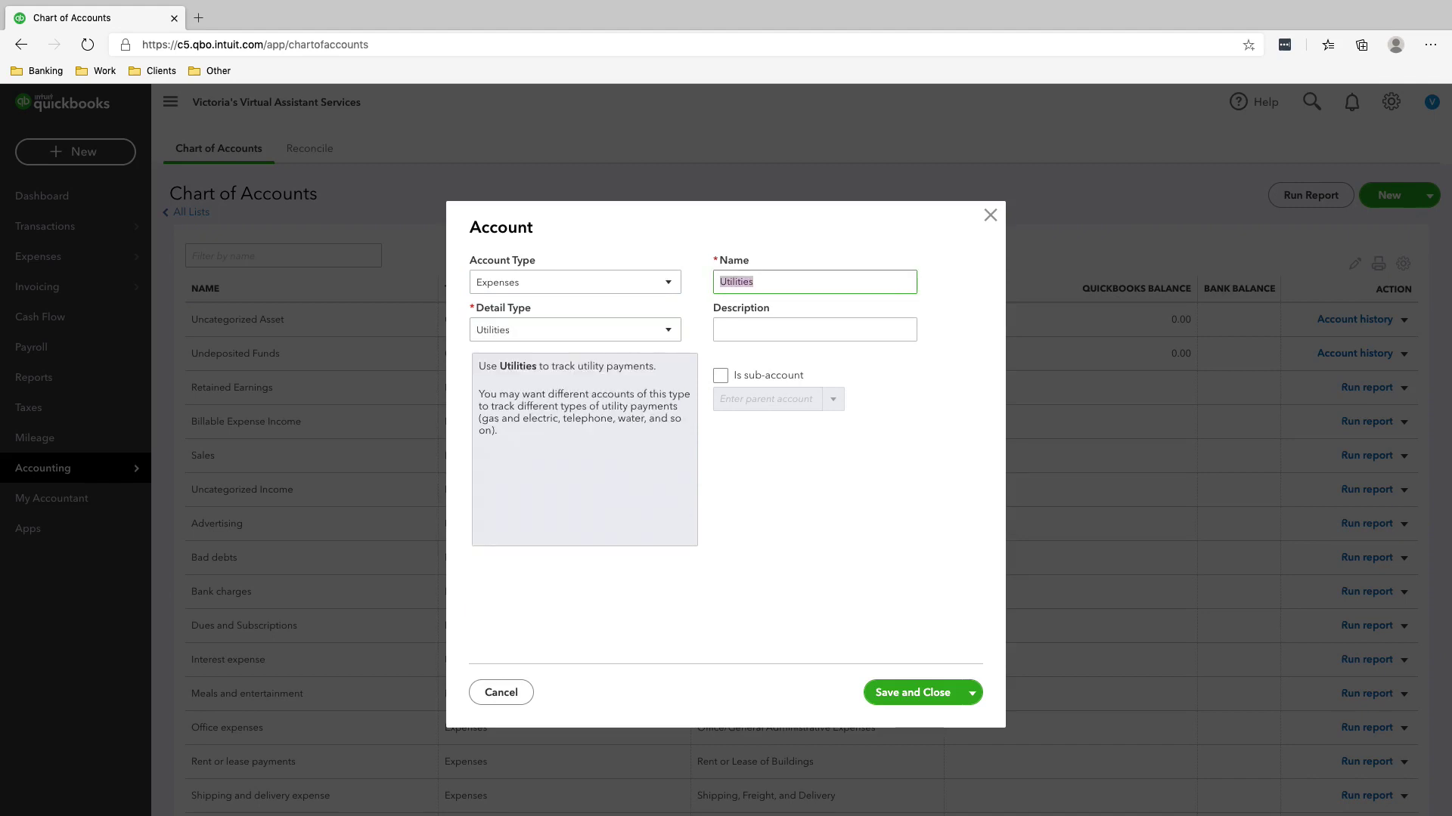
pyautogui.write('Telephone and Internet Expenses')
pyautogui.click(720, 375)
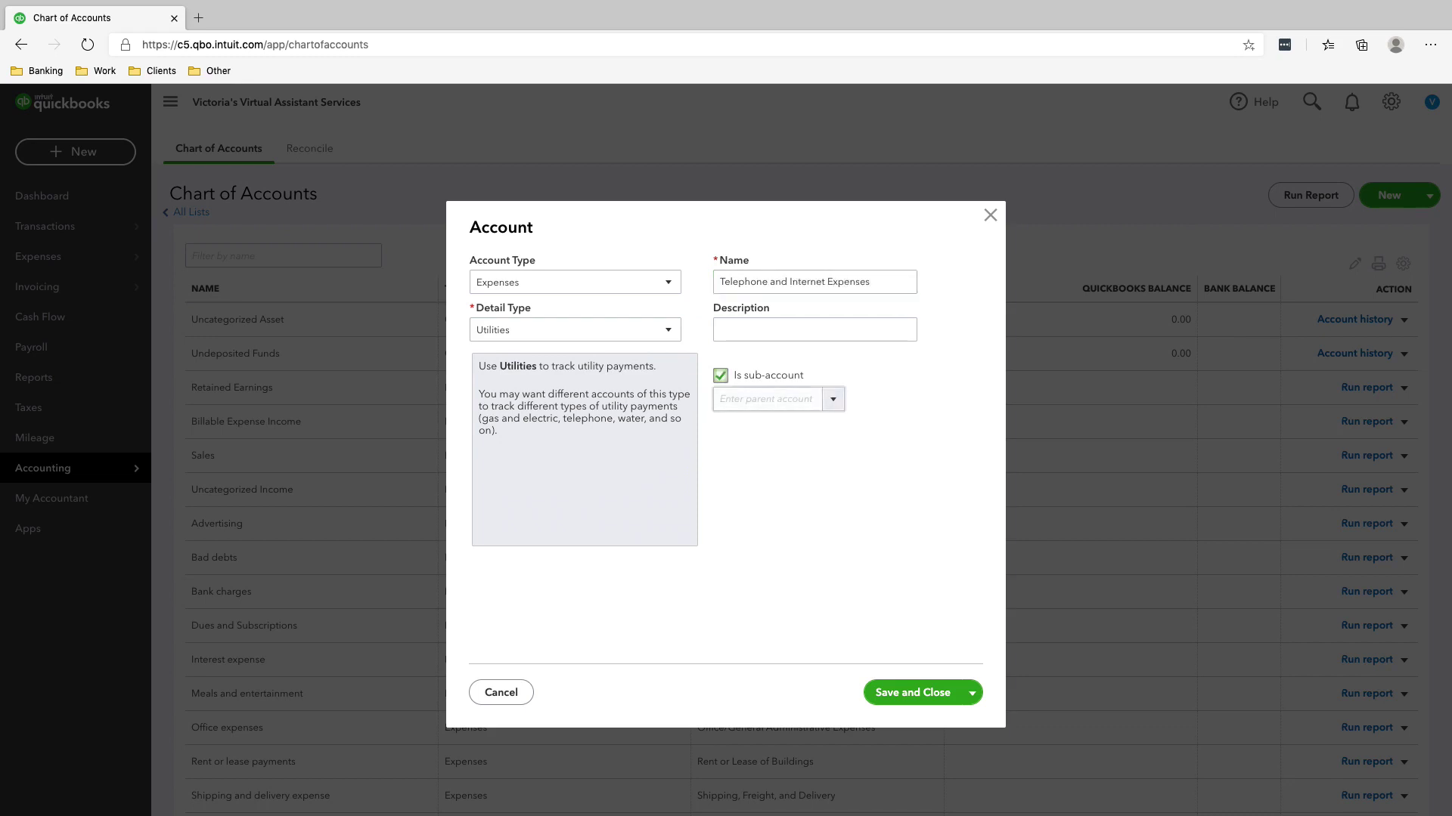
pyautogui.click(768, 398)
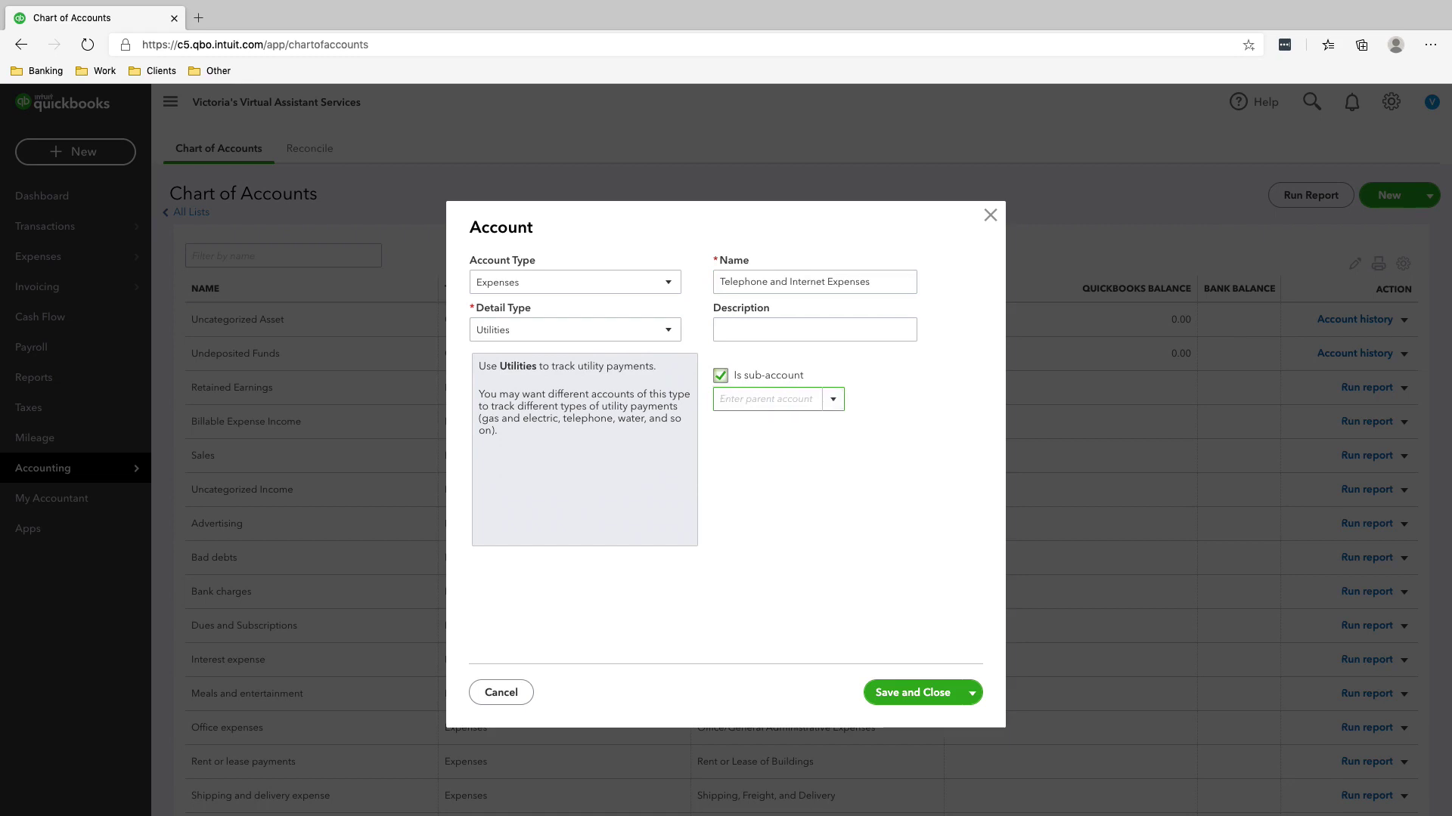
pyautogui.click(719, 375)
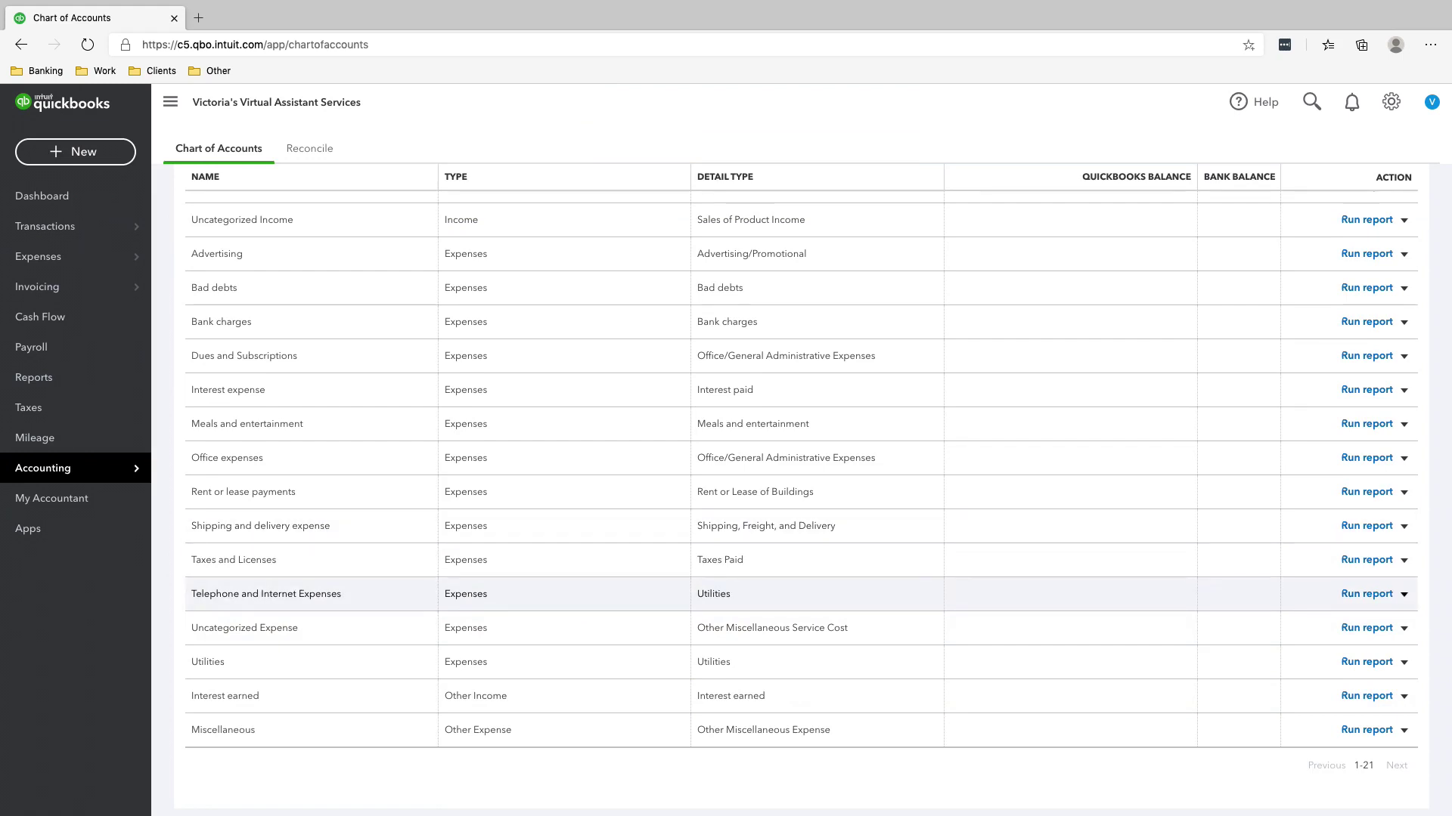
# Edit the Telephone and Internet Expenses account, make it a sub-account of Utilities, and save it.
pyautogui.click(1404, 594)
pyautogui.click(1316, 617)
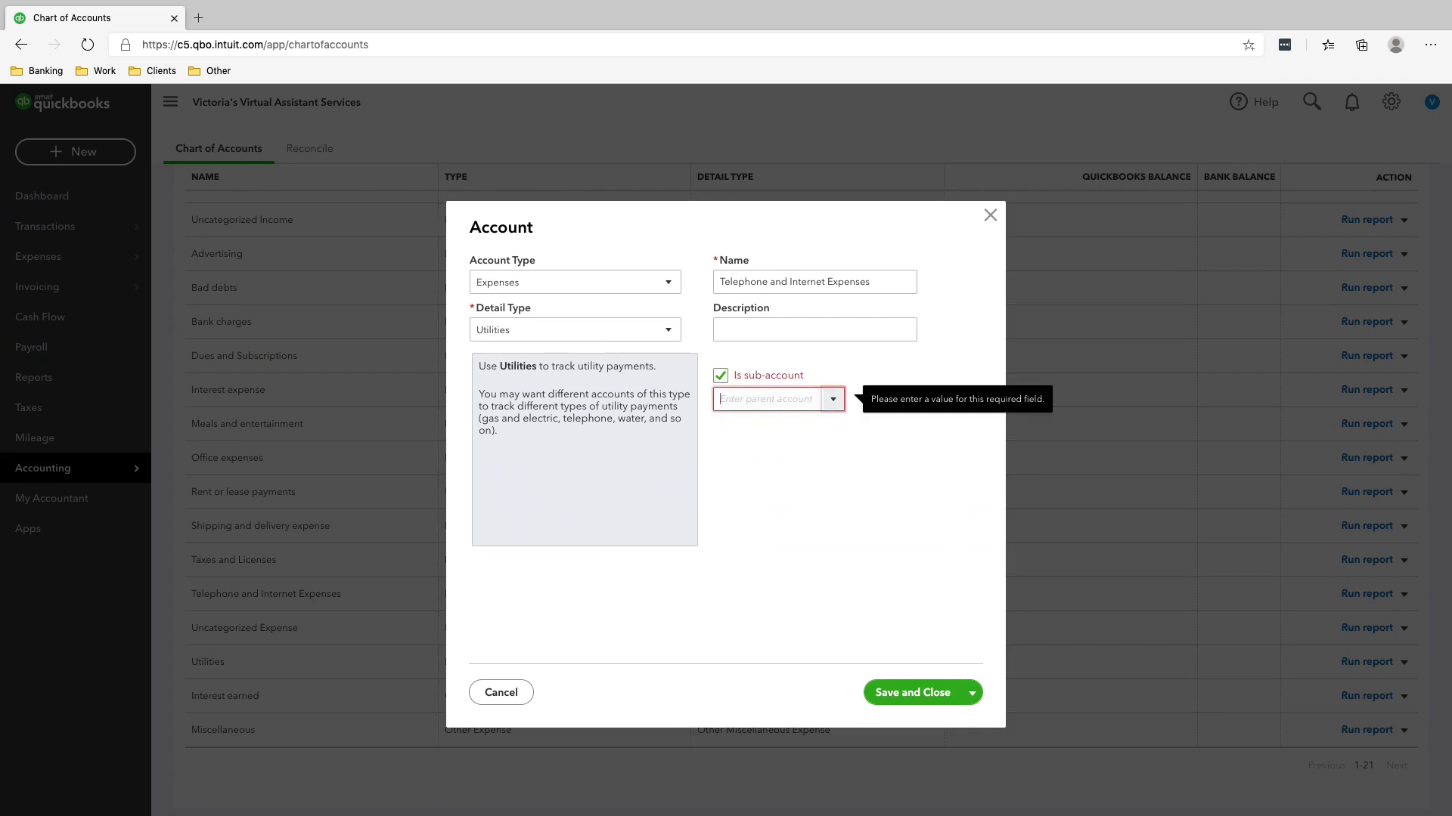
pyautogui.write('Utilities')
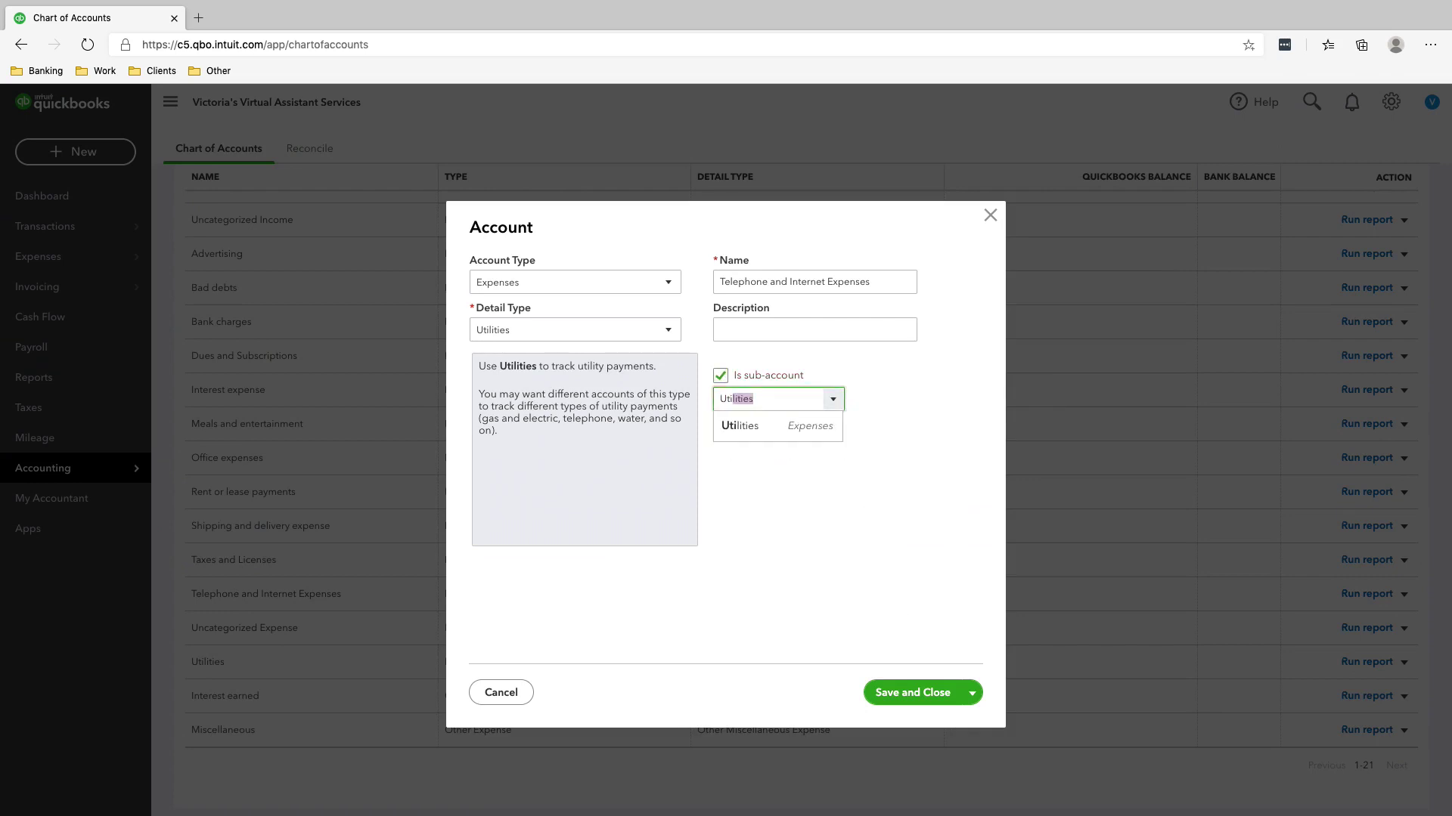
pyautogui.click(777, 425)
pyautogui.click(912, 693)
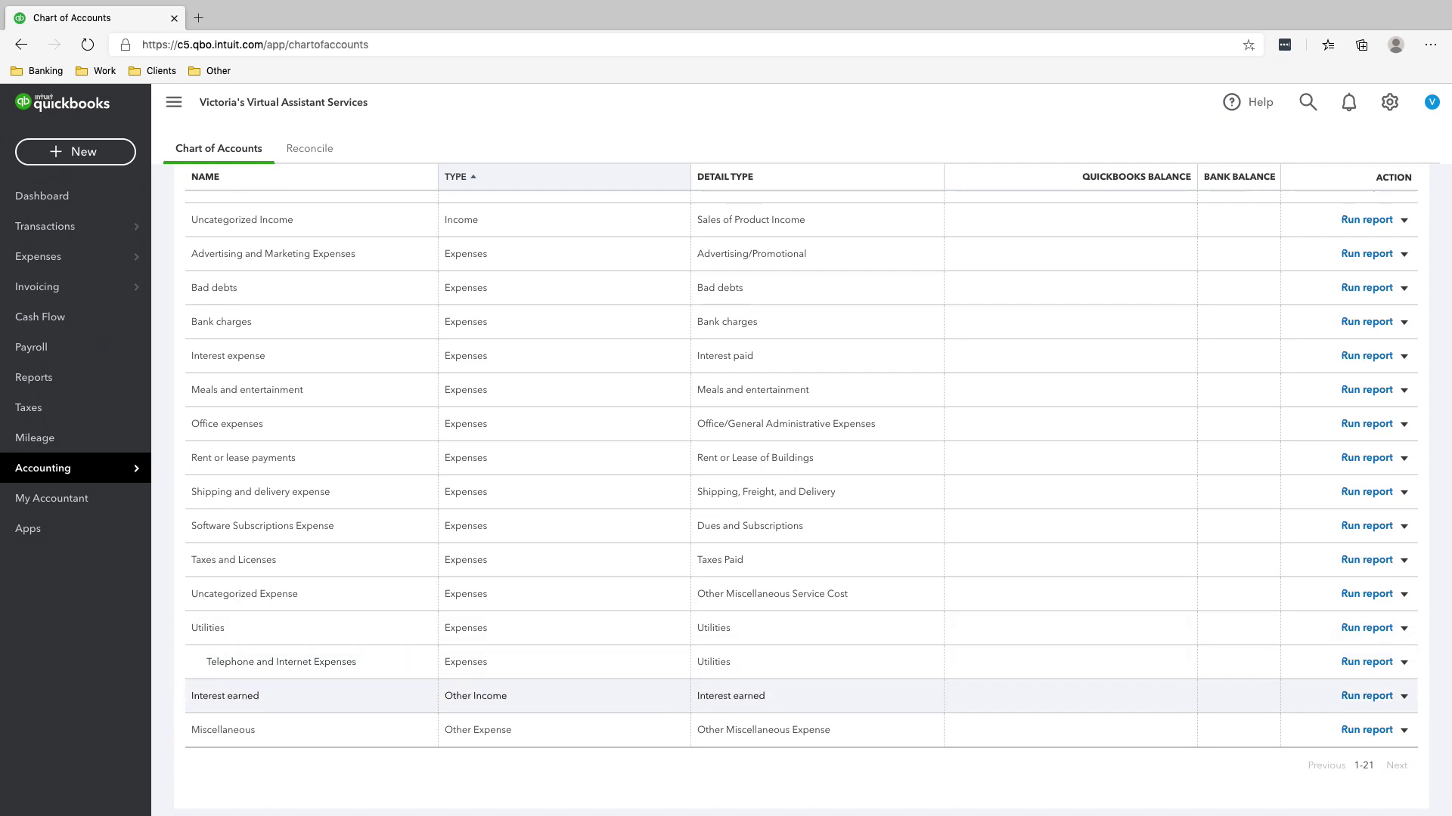
# Start another new account and set its account type to Expenses.
pyautogui.scroll(2, 801, 586)
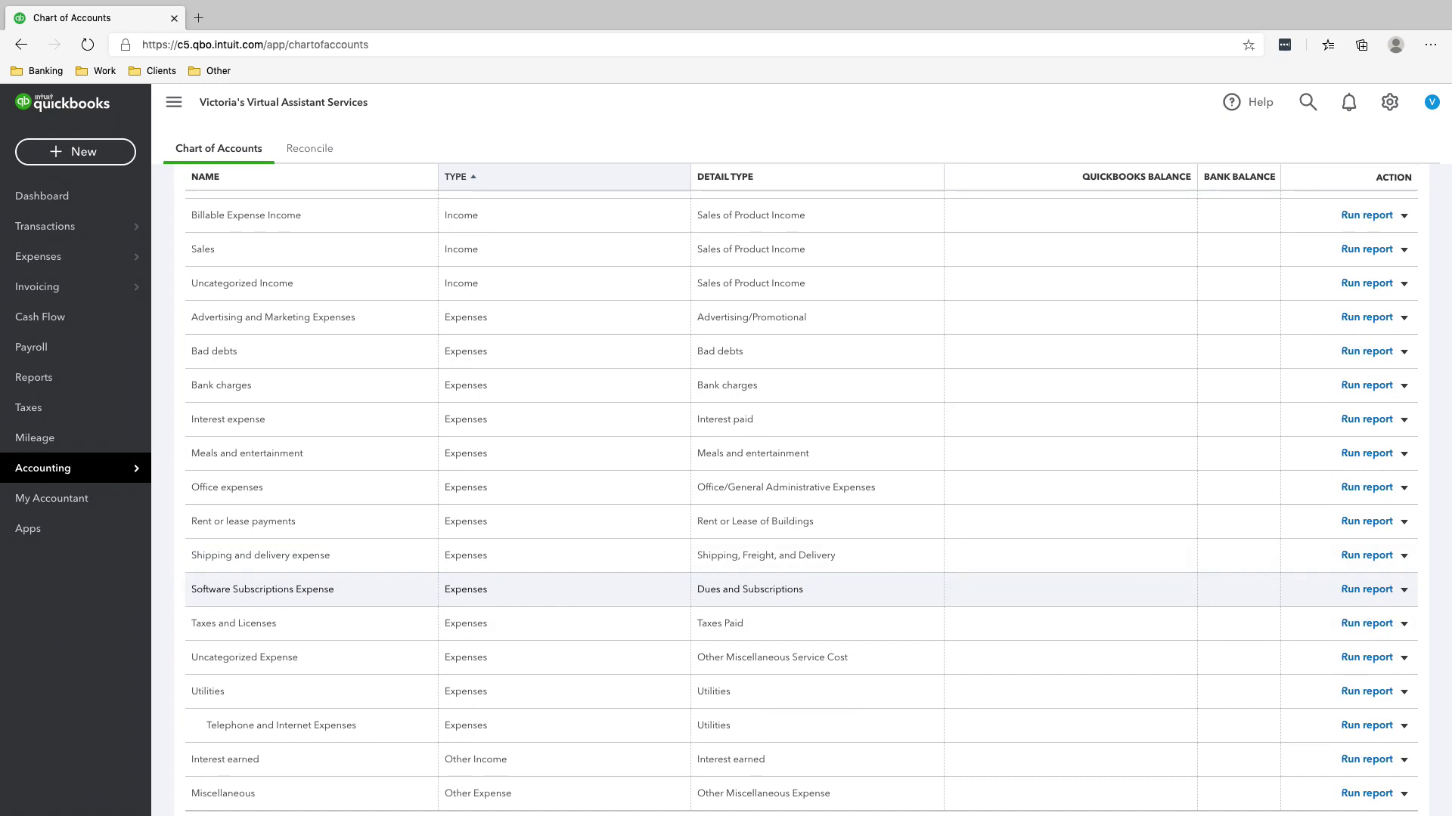
pyautogui.scroll(3, 801, 597)
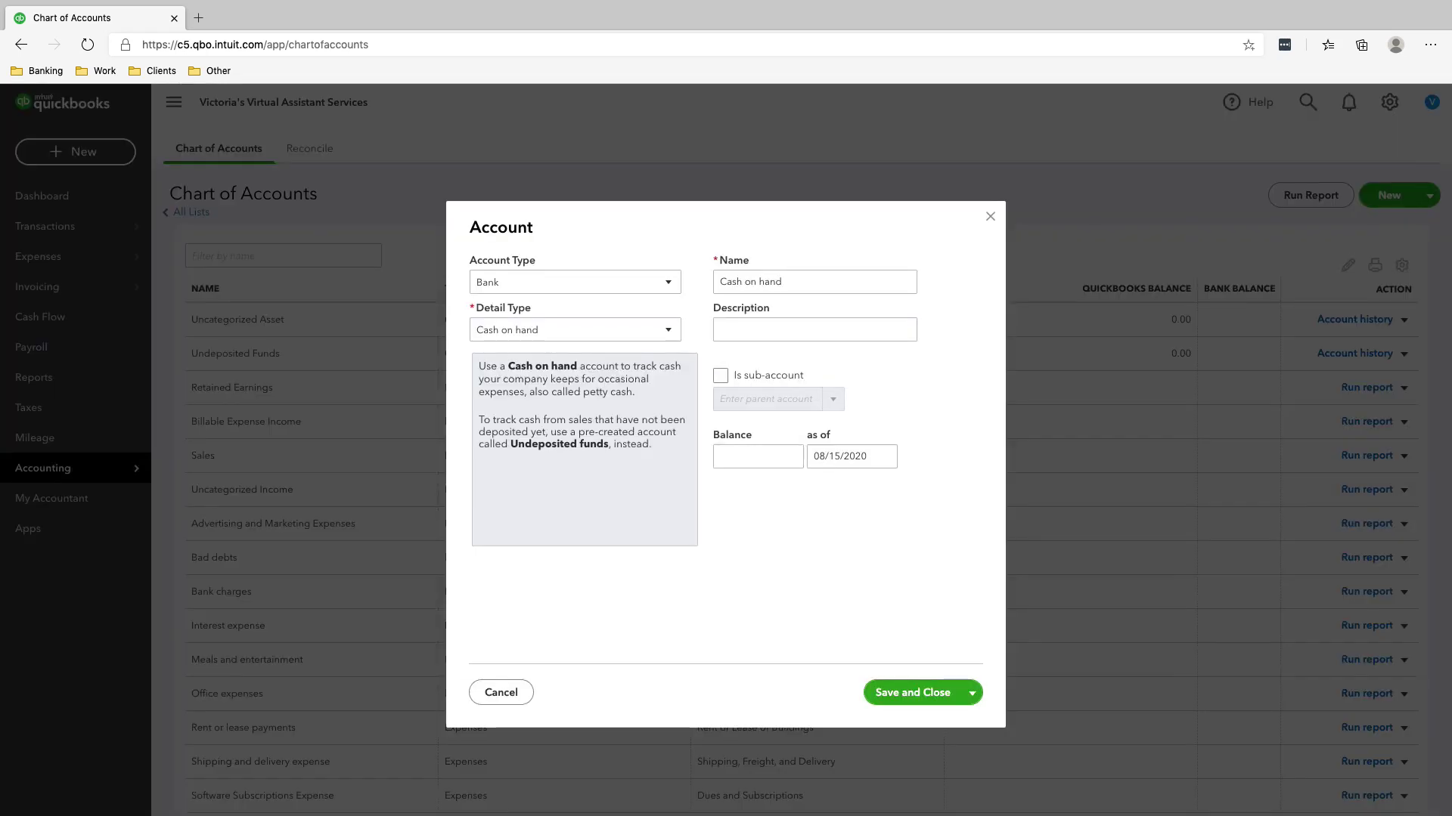
pyautogui.click(575, 282)
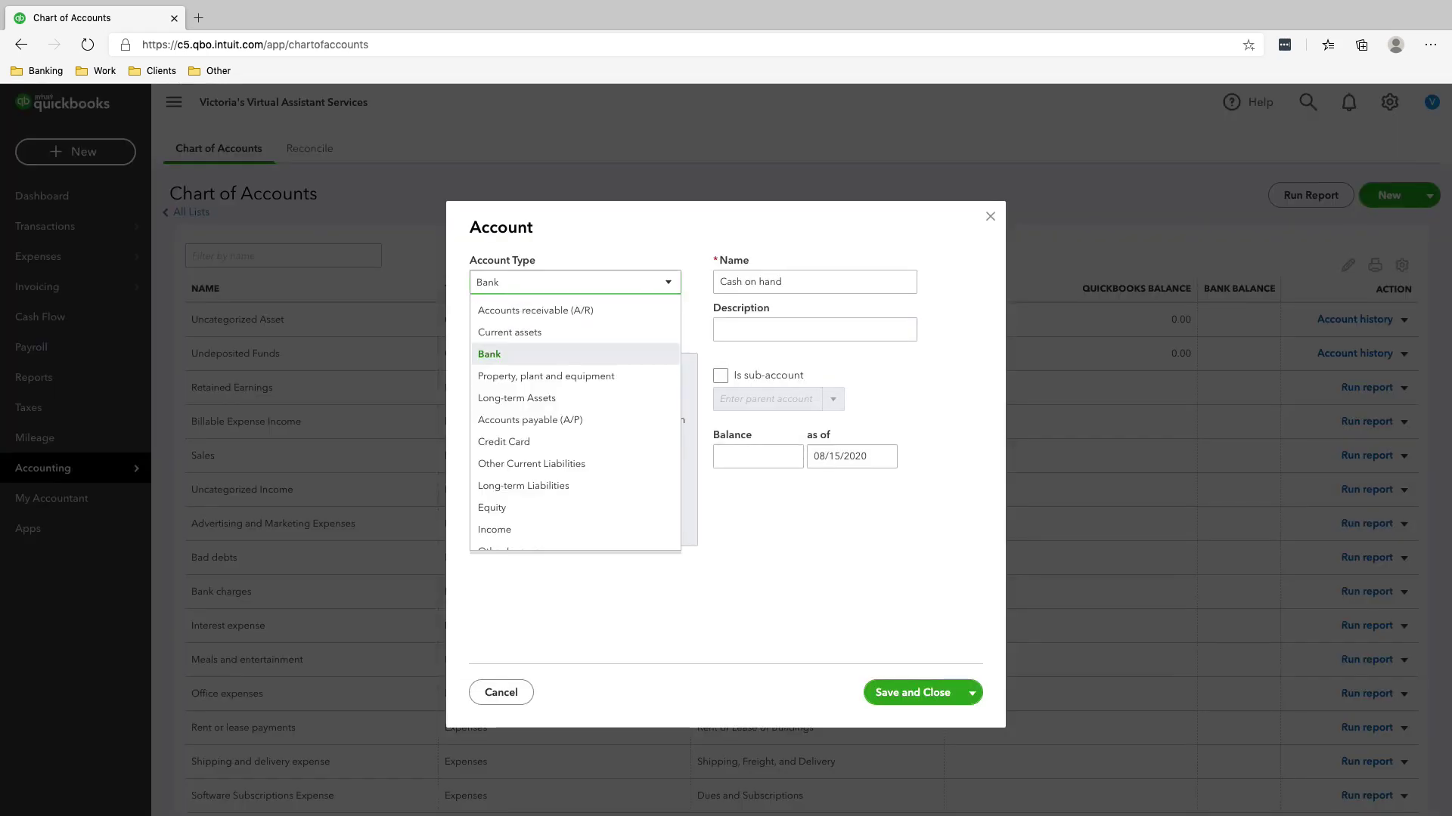
pyautogui.scroll(-2, 571, 463)
pyautogui.click(571, 516)
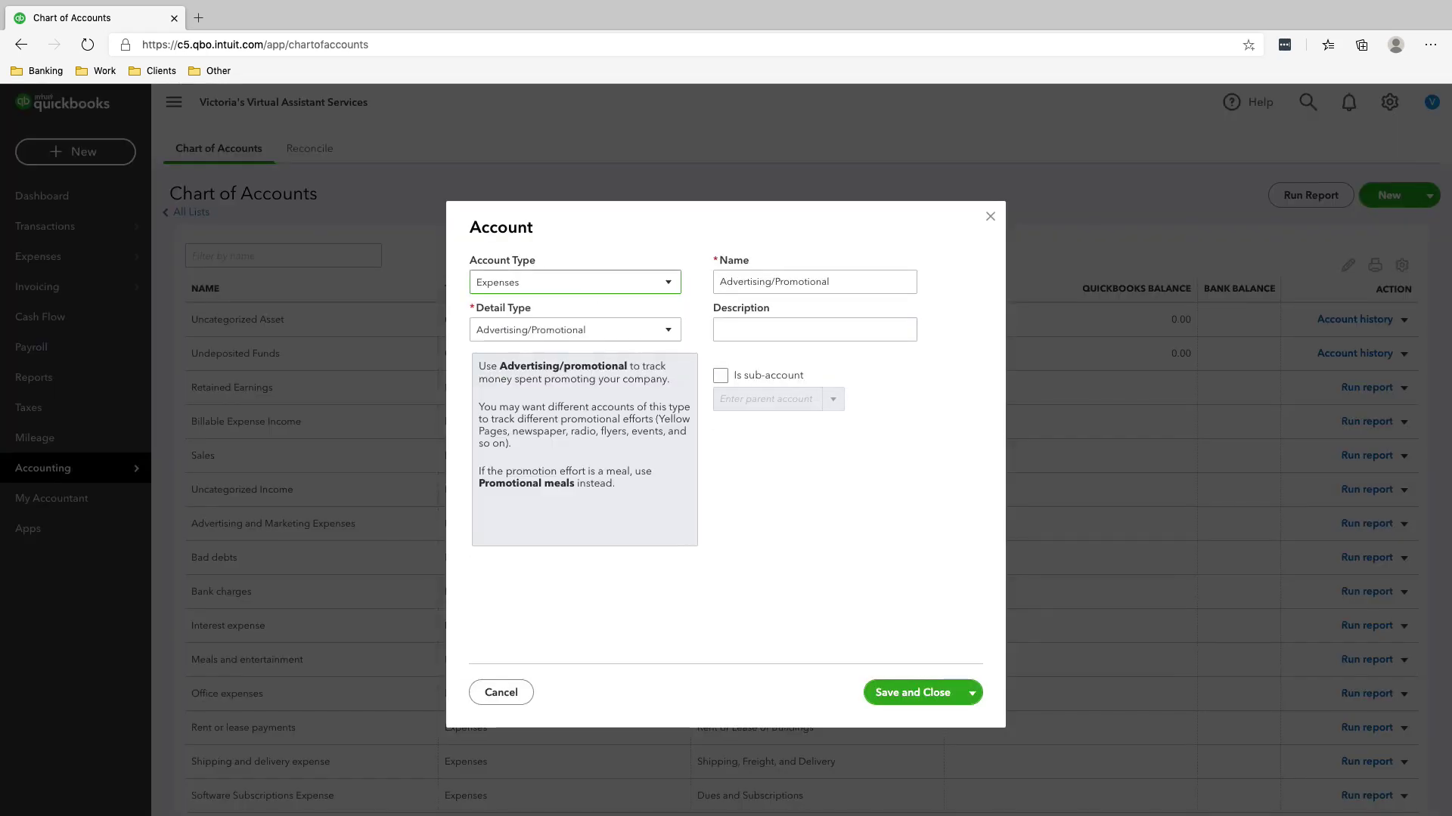
# Choose the detail type Dues and Subscriptions for the new account and enter the name Software Subscriptions Expense.
pyautogui.press('Tab')
pyautogui.hotkey('alt', 'Down')
pyautogui.press('Down')
pyautogui.press('Down')
pyautogui.press('Down')
pyautogui.press('Down')
pyautogui.press('Down')
pyautogui.press('Down')
pyautogui.press('Down')
pyautogui.press('Down')
pyautogui.press('Down')
pyautogui.press('Down')
pyautogui.press('Down')
pyautogui.press('Down')
pyautogui.press('Down')
pyautogui.press('Down')
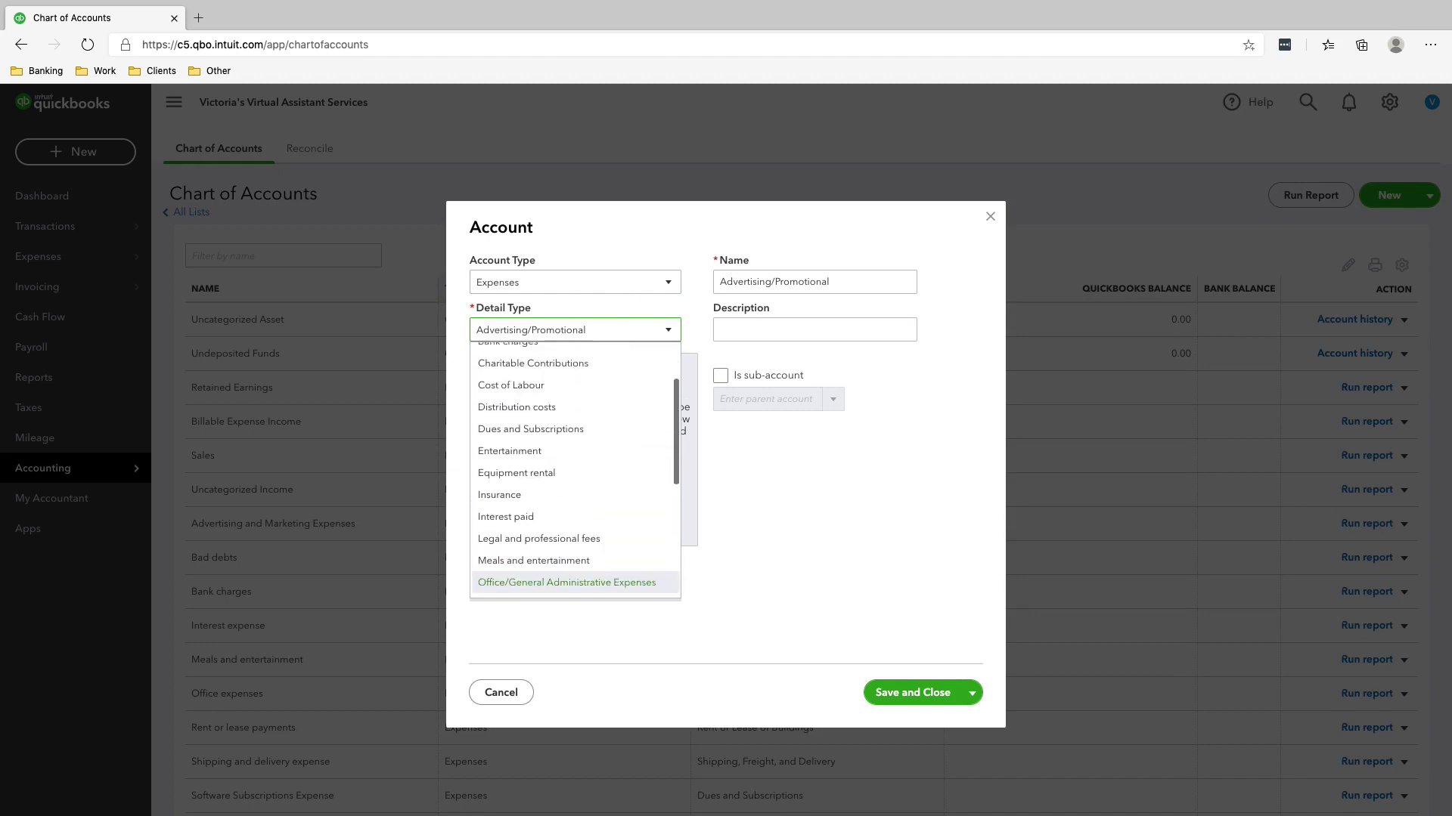
pyautogui.press('Up')
pyautogui.press('Up')
pyautogui.press('Up')
pyautogui.press('Up')
pyautogui.press('Up')
pyautogui.press('Up')
pyautogui.press('Up')
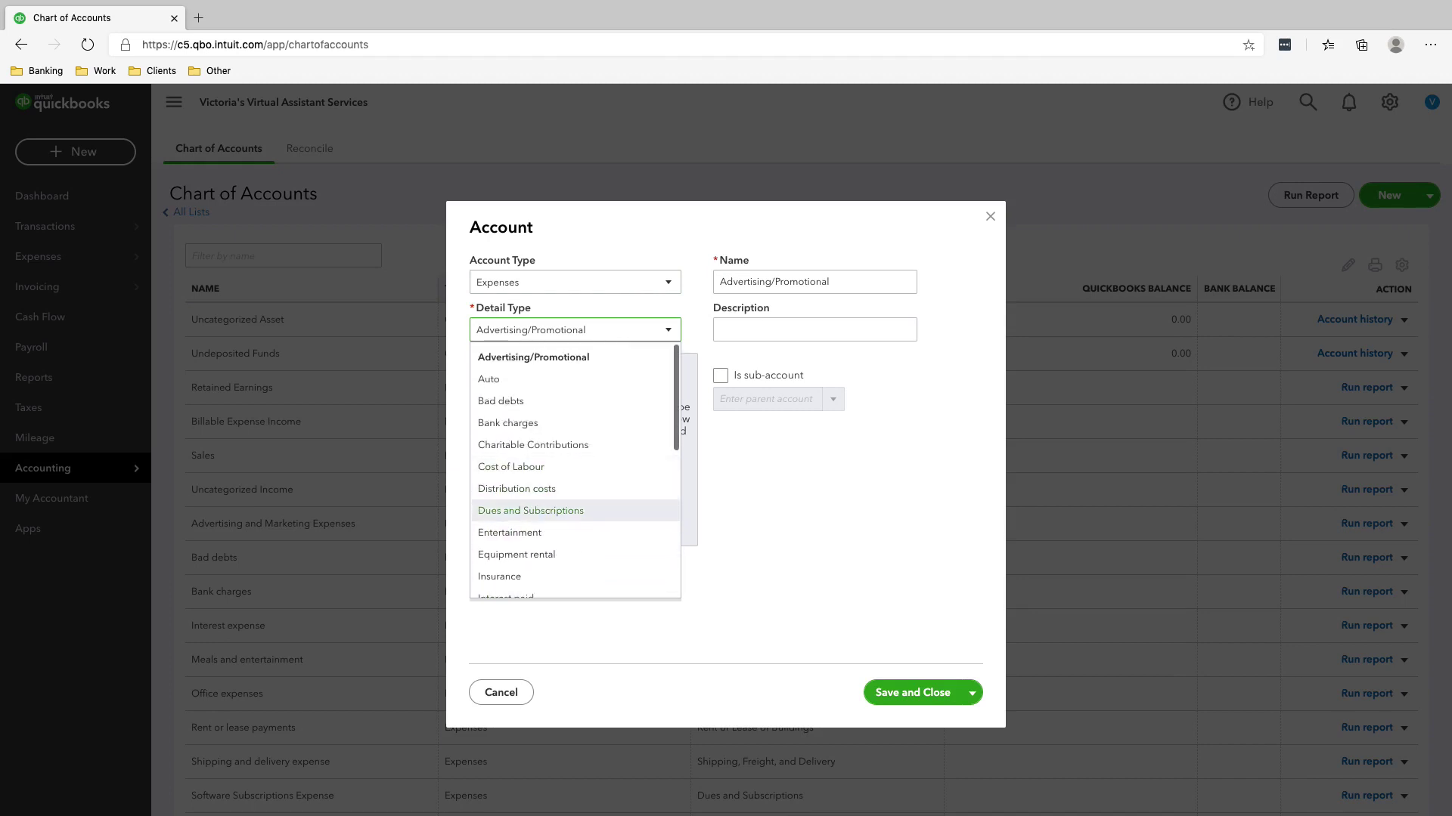
pyautogui.press('Return')
pyautogui.press('Tab')
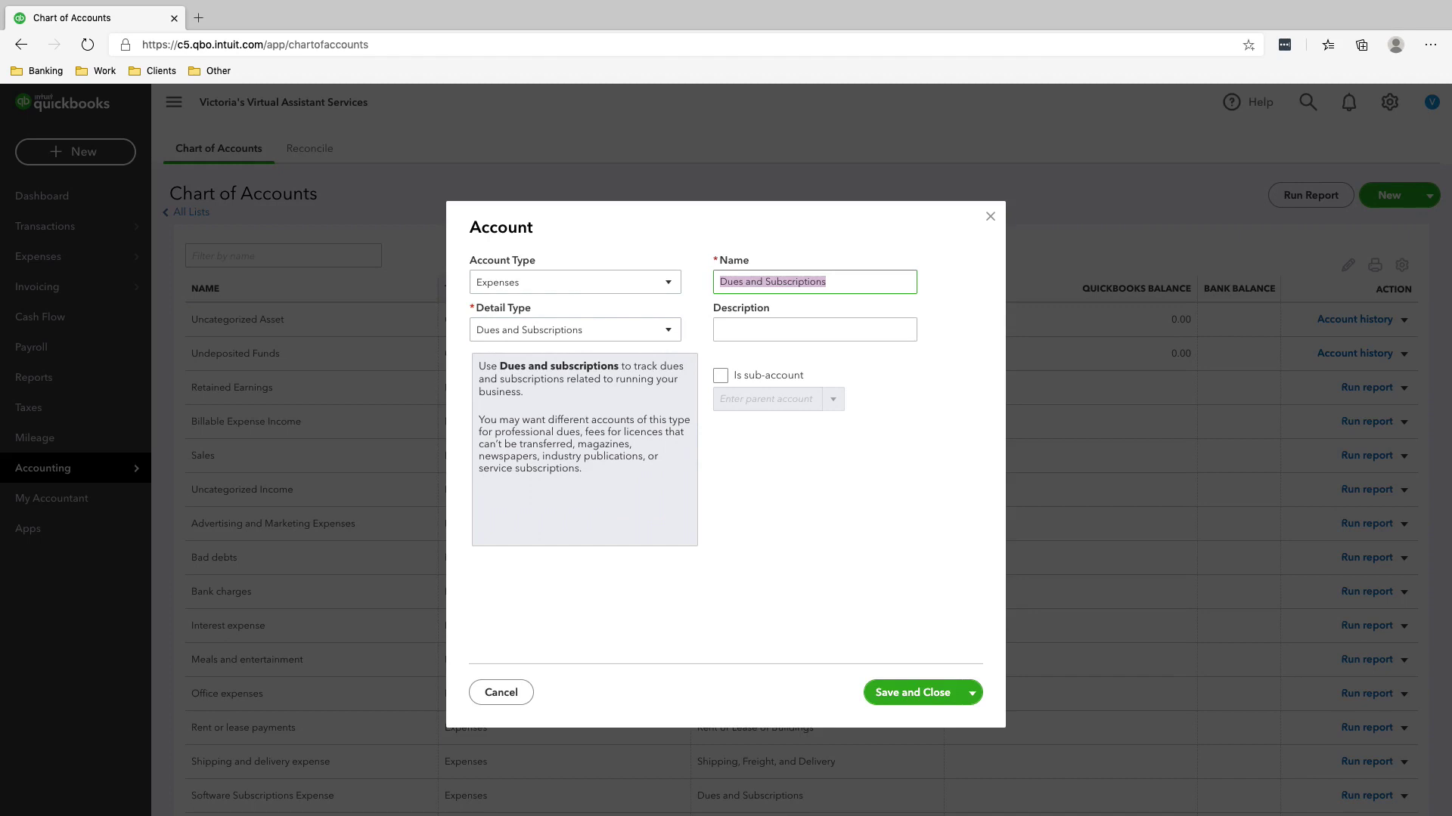
pyautogui.write('Software Subscri')
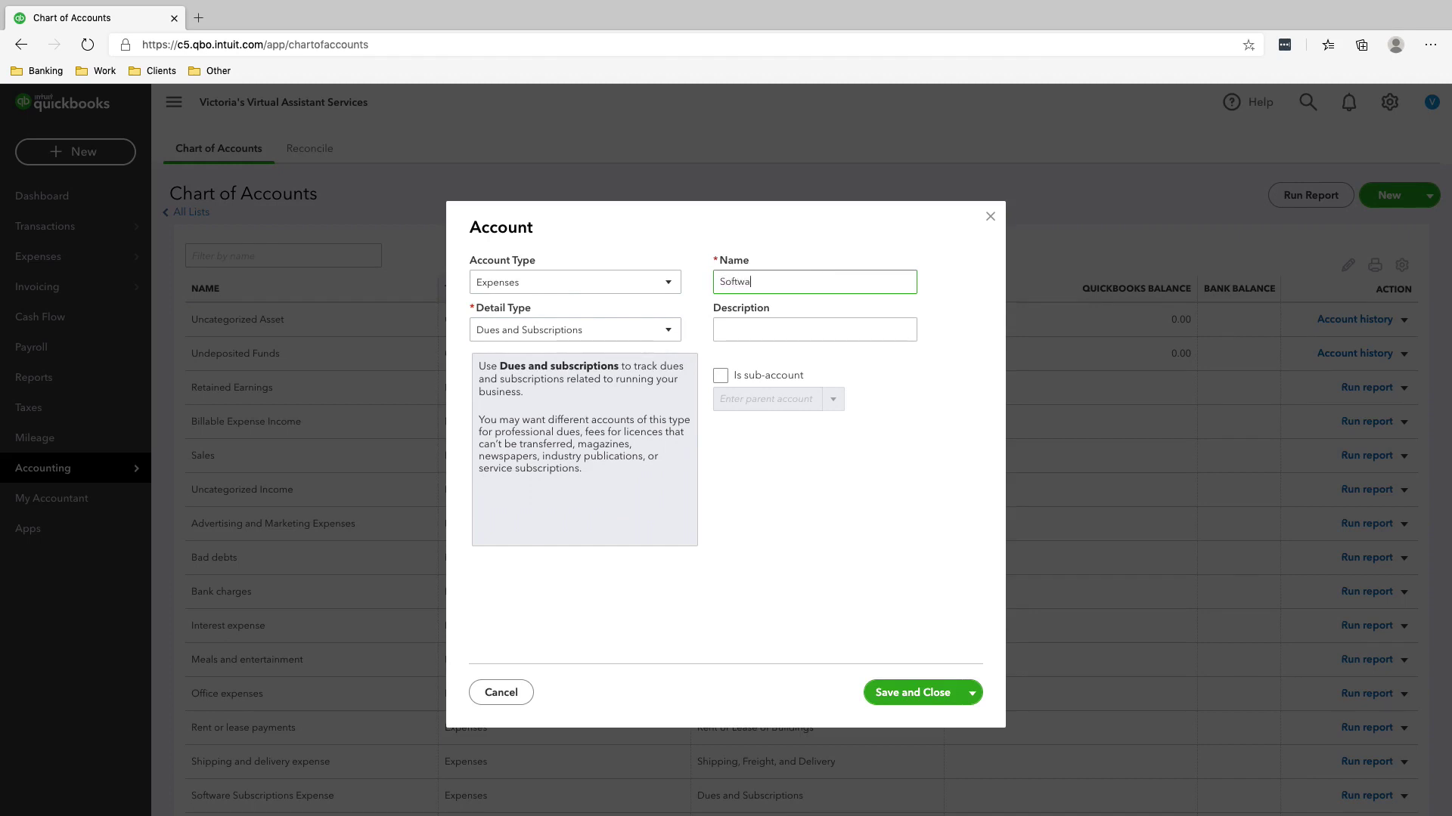
pyautogui.write('ptions Expense')
# Rename the Rent or lease payments account to Rent Expense and save it.
pyautogui.scroll(-4, 805, 489)
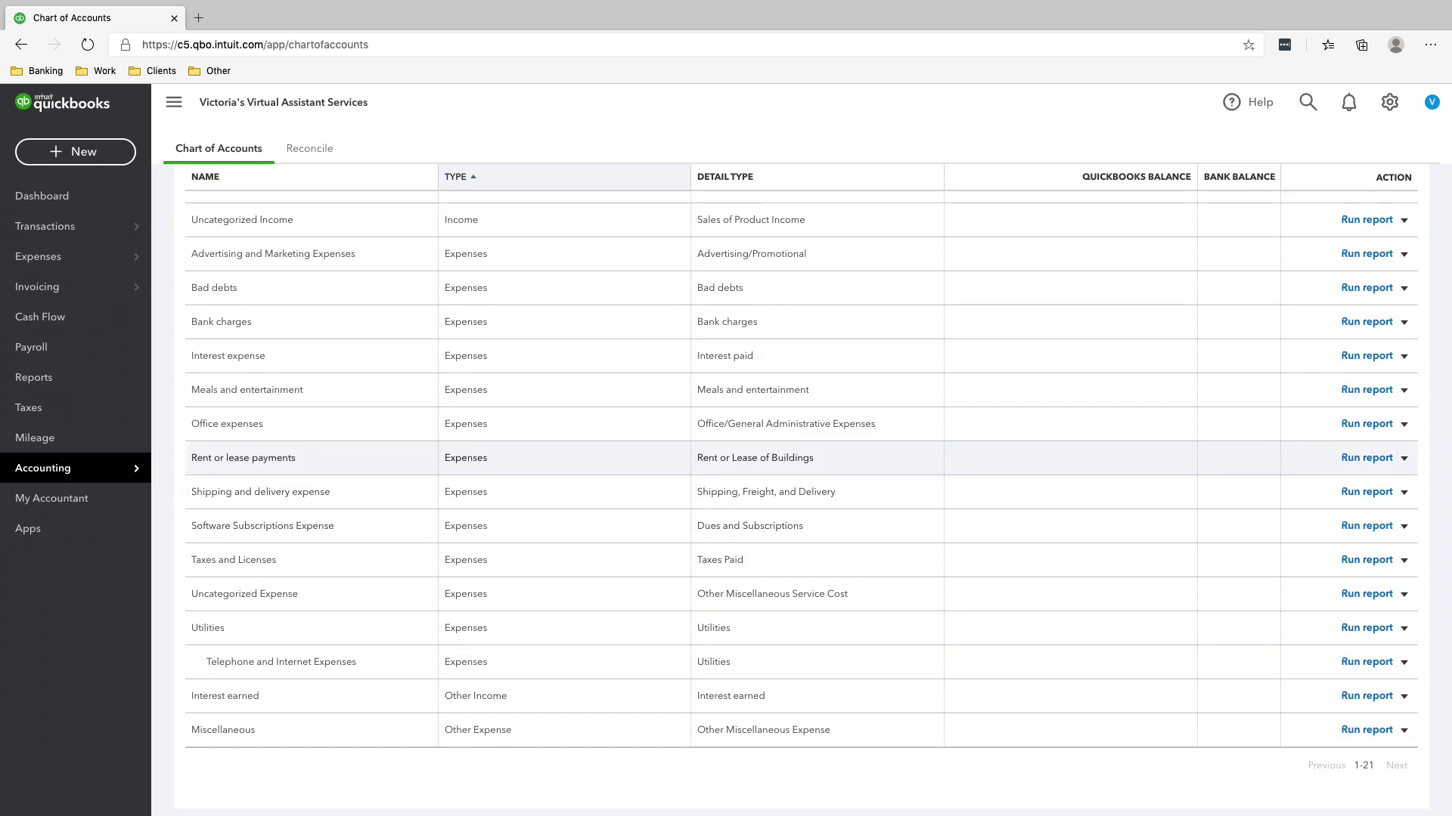
pyautogui.click(1404, 458)
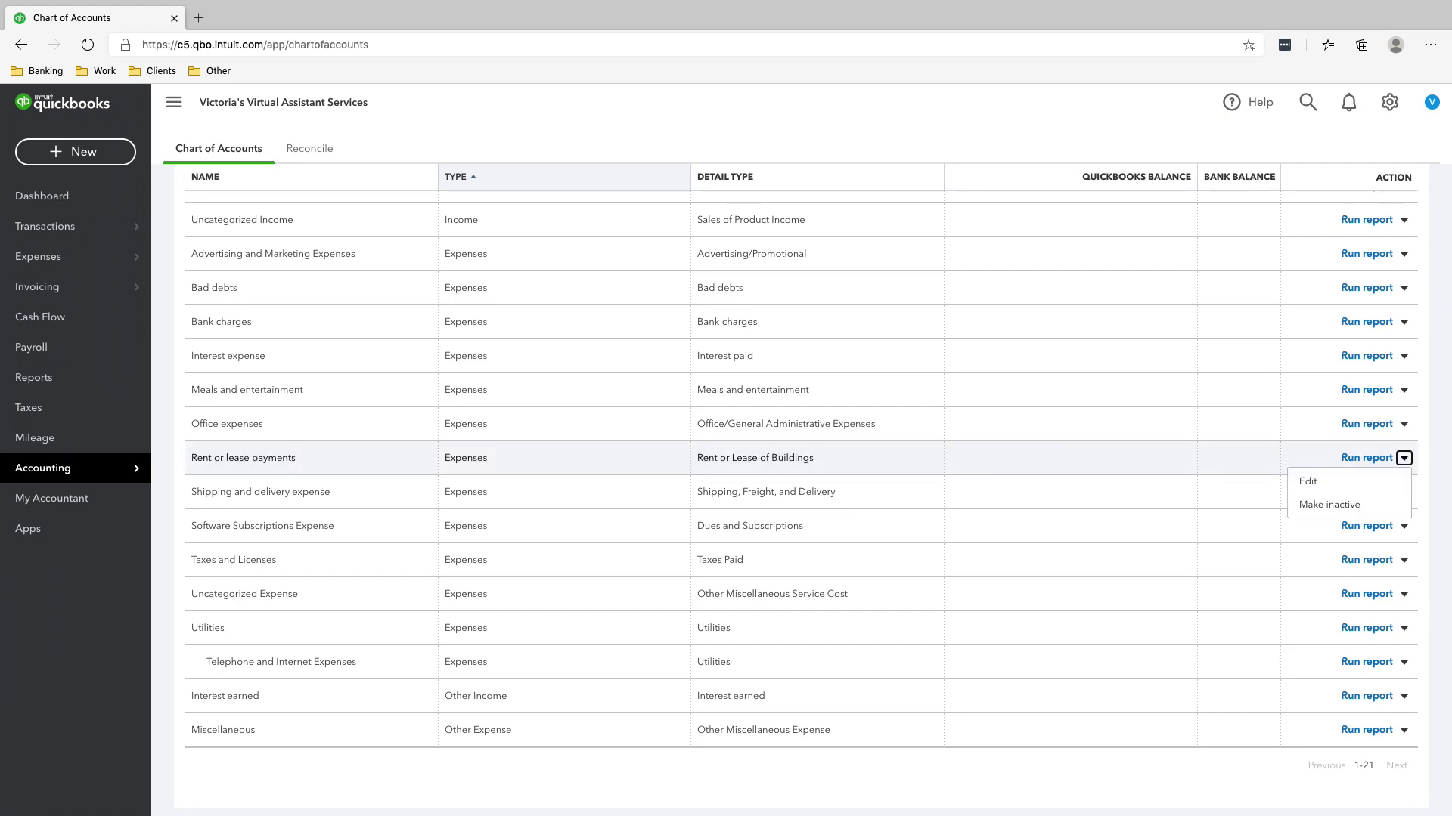
pyautogui.click(1331, 481)
pyautogui.click(720, 282)
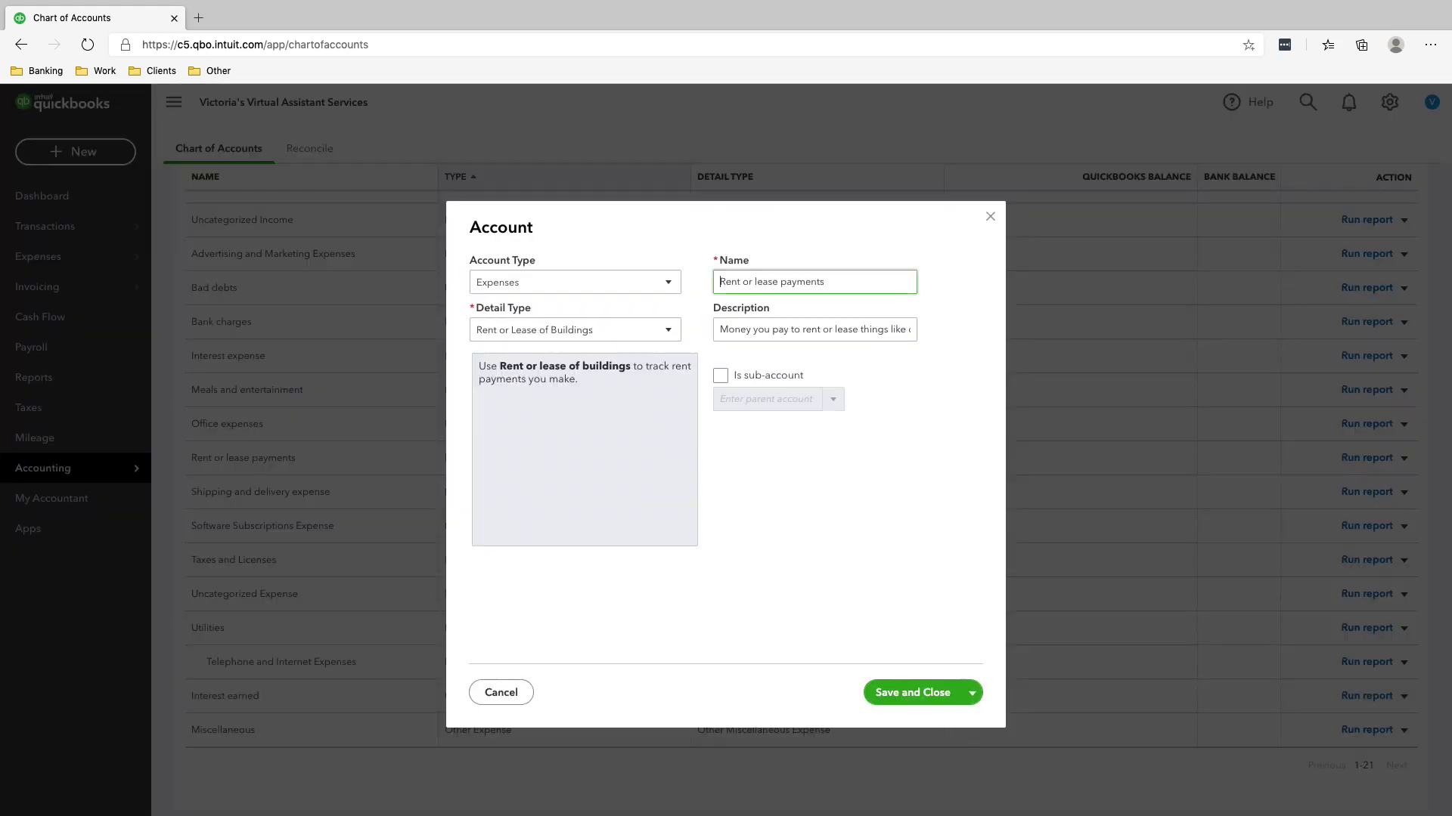
pyautogui.hotkey('ctrl', 'a')
pyautogui.write('Rent Expense')
pyautogui.click(913, 693)
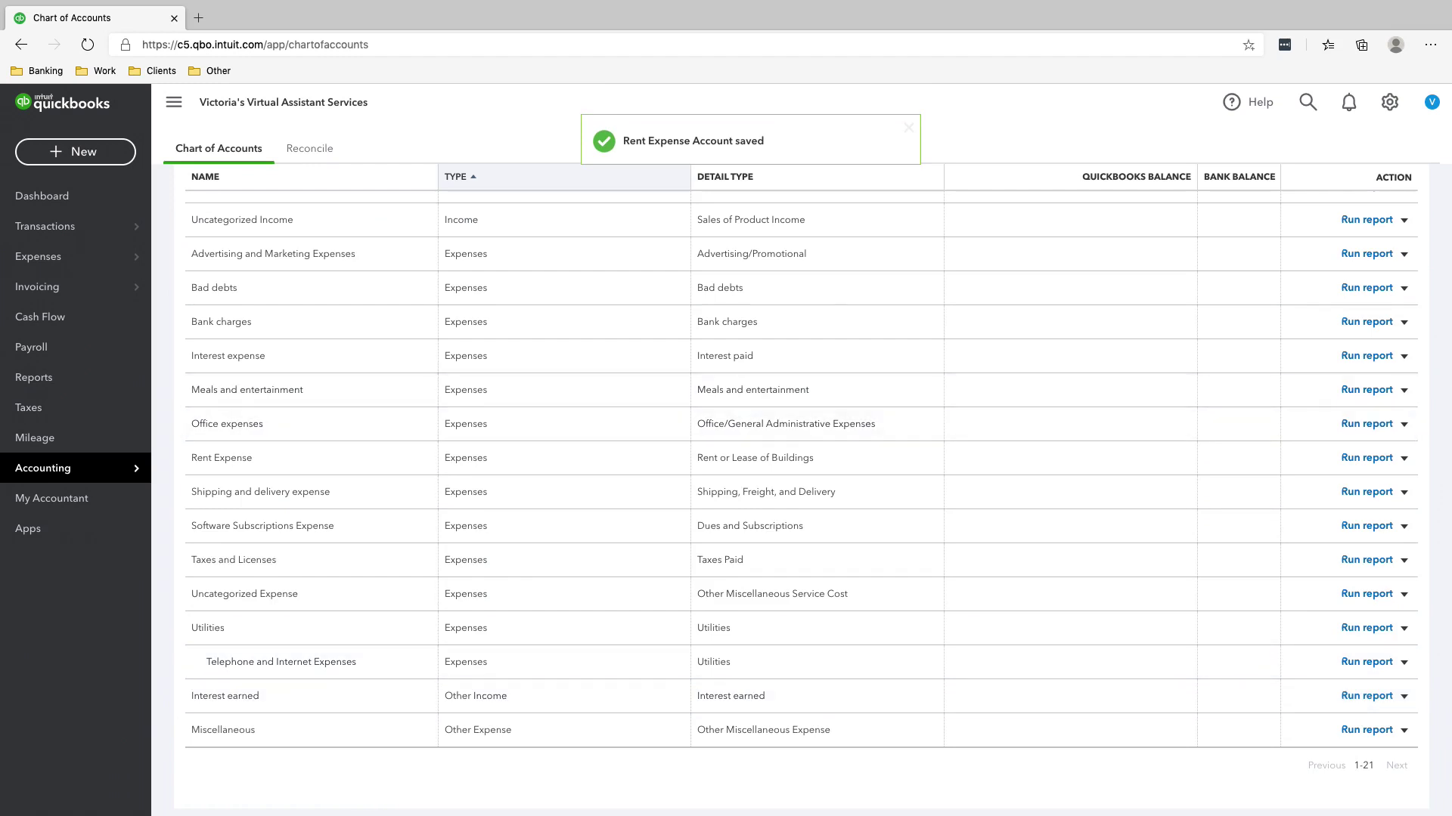
# Add a new Bank account with the detail type Chequing, keep the name Chequing, and save it.
pyautogui.scroll(2, 801, 493)
pyautogui.scroll(2, 801, 493)
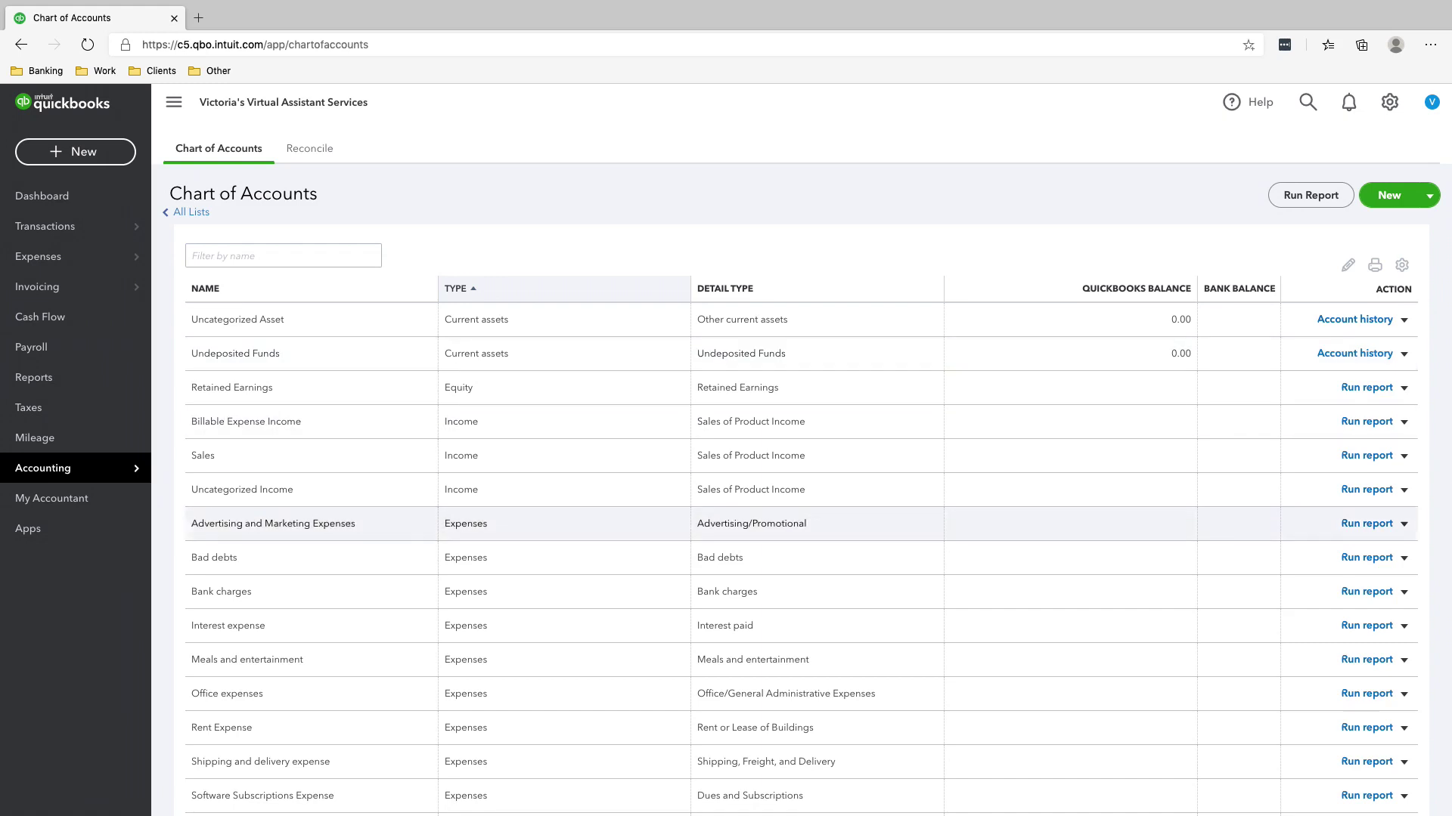
pyautogui.click(1388, 195)
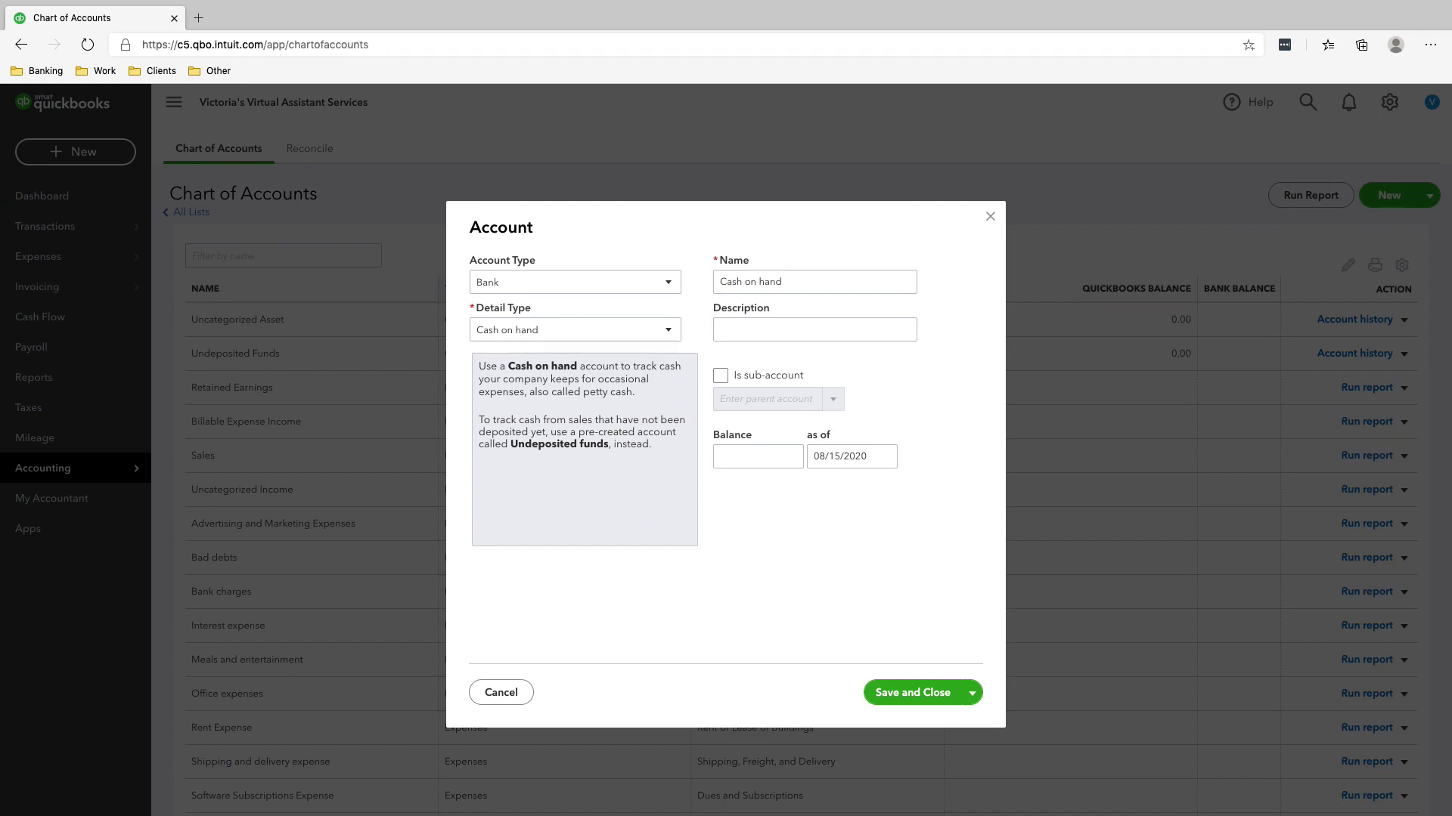
pyautogui.press('Escape')
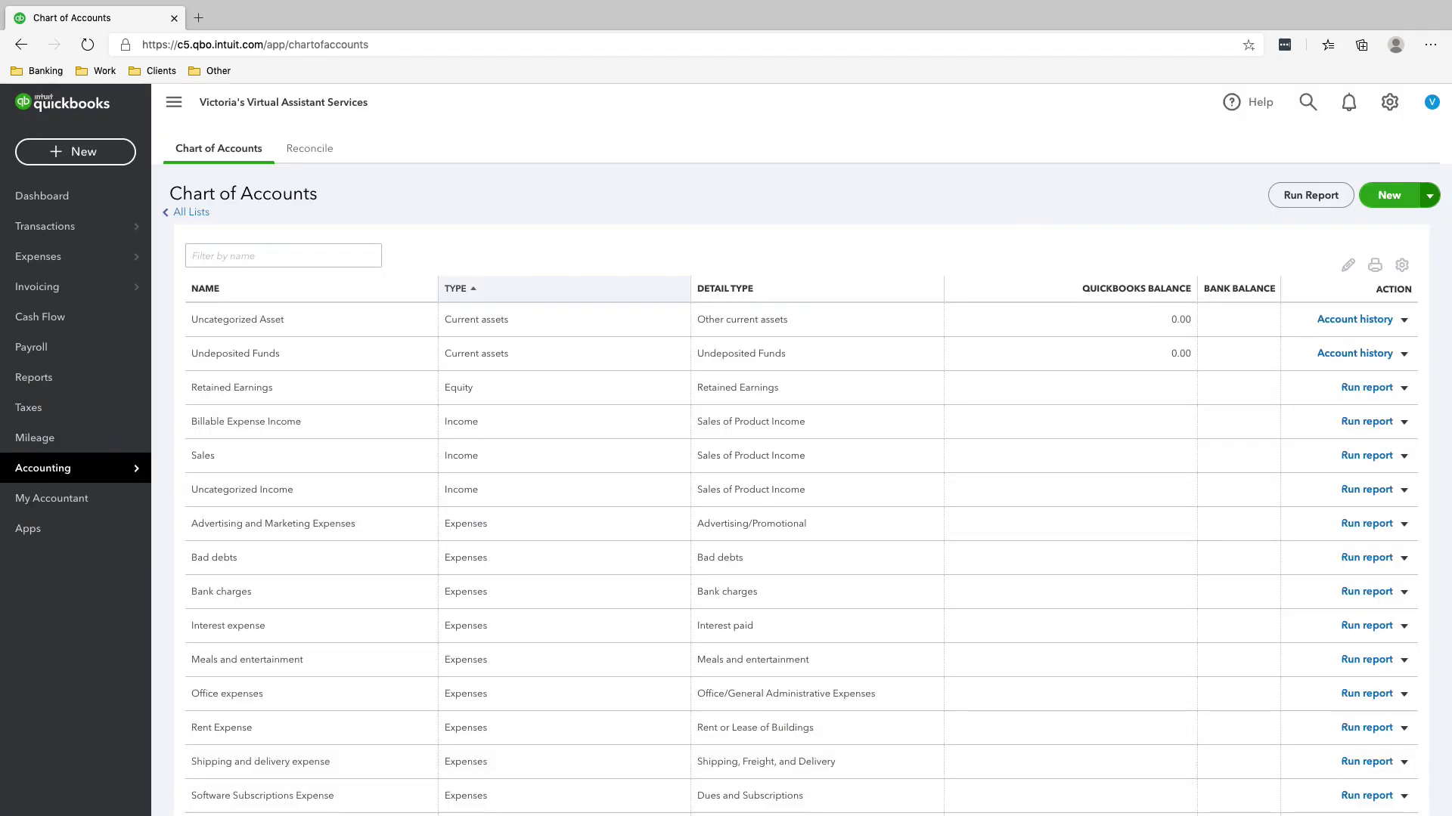
pyautogui.click(1388, 195)
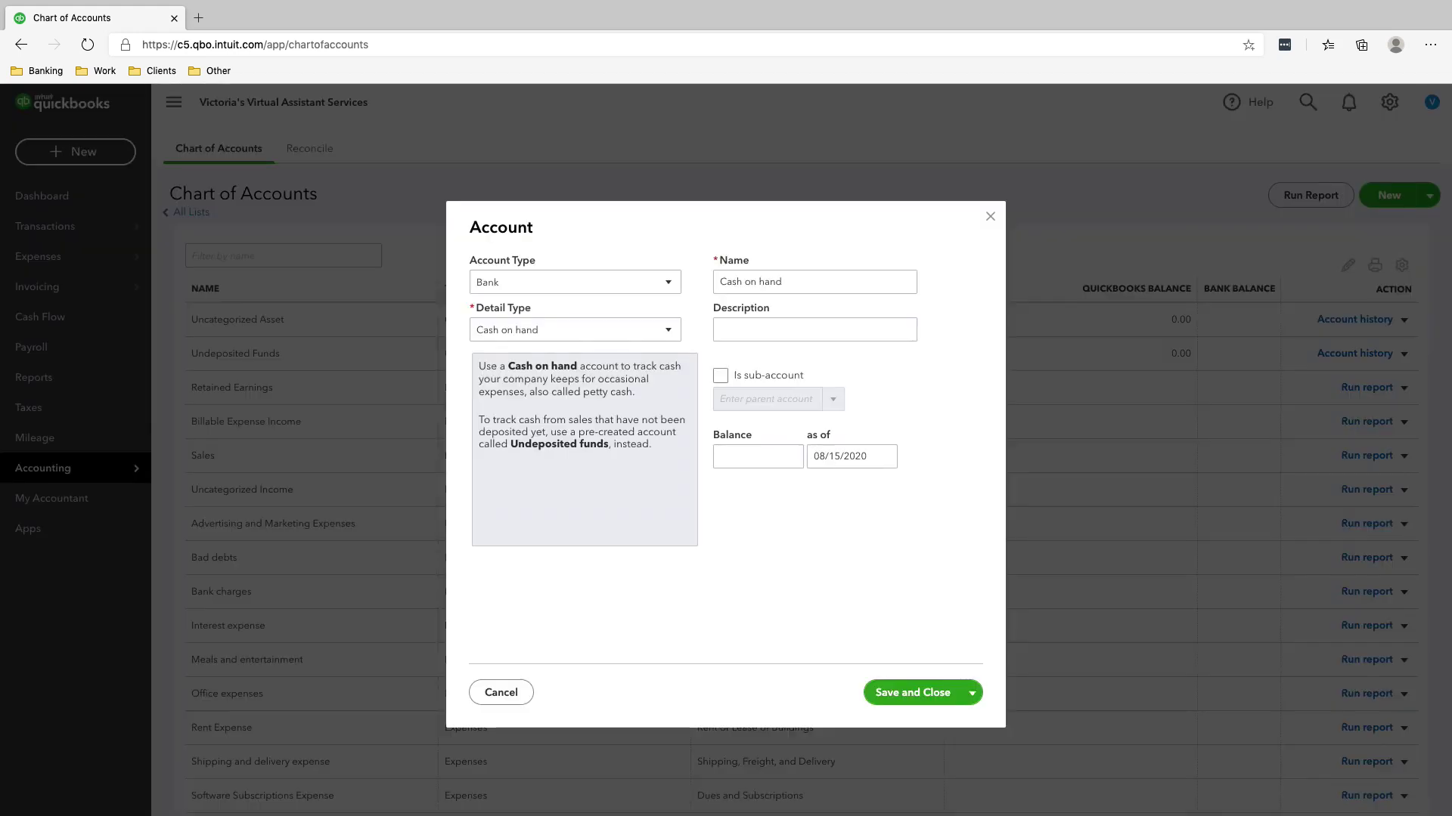
pyautogui.click(574, 330)
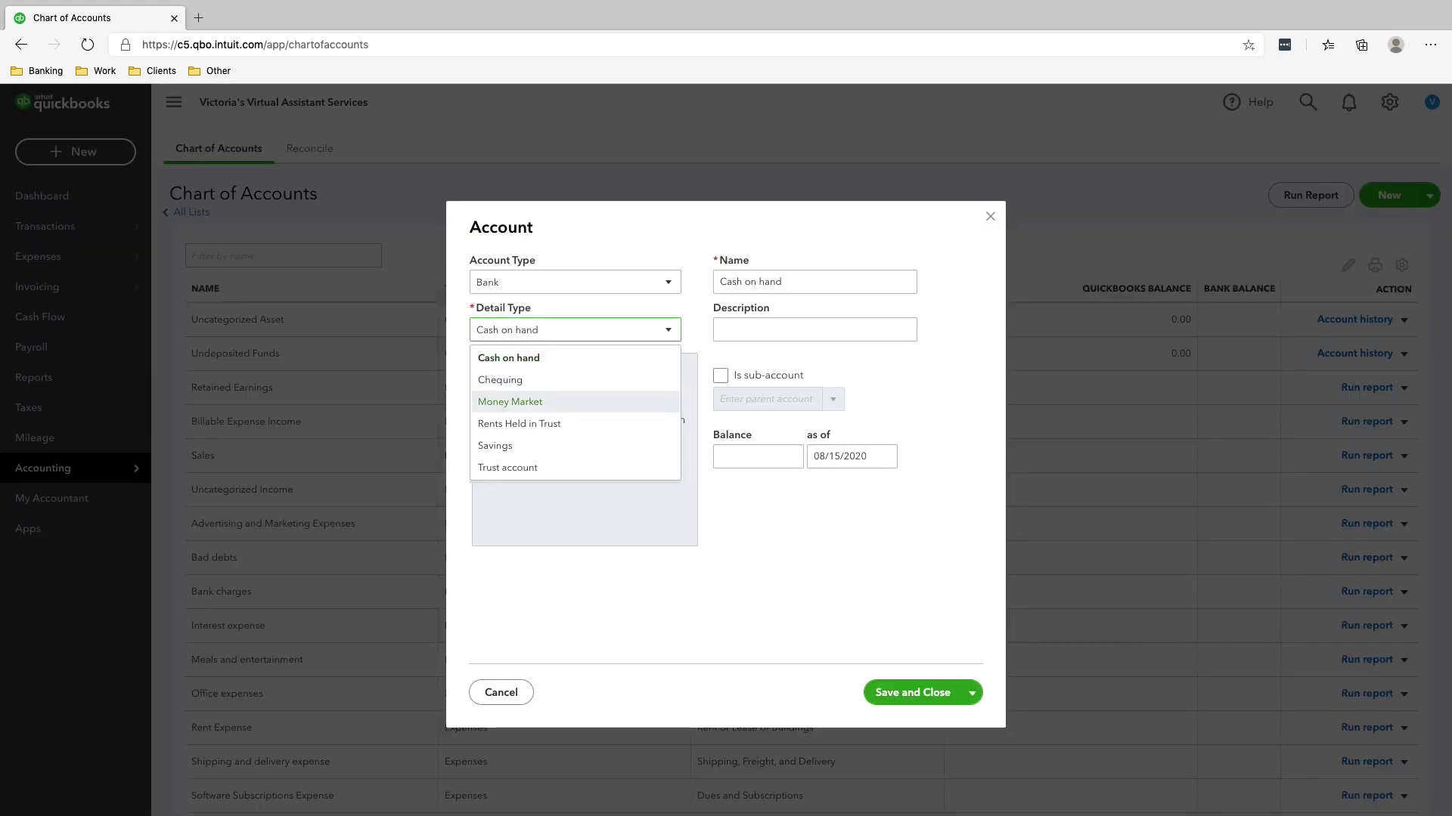
pyautogui.click(574, 379)
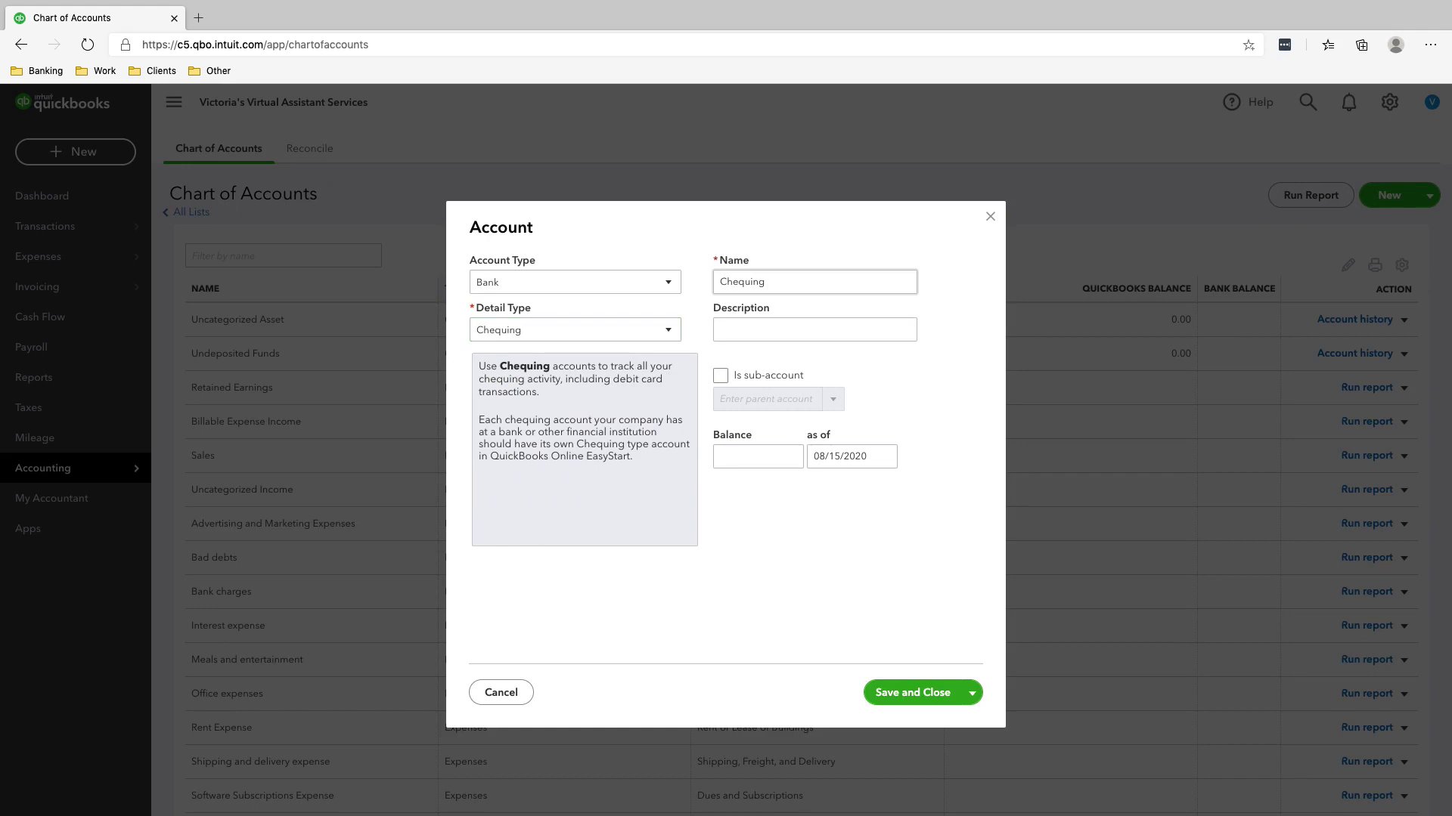
pyautogui.click(912, 693)
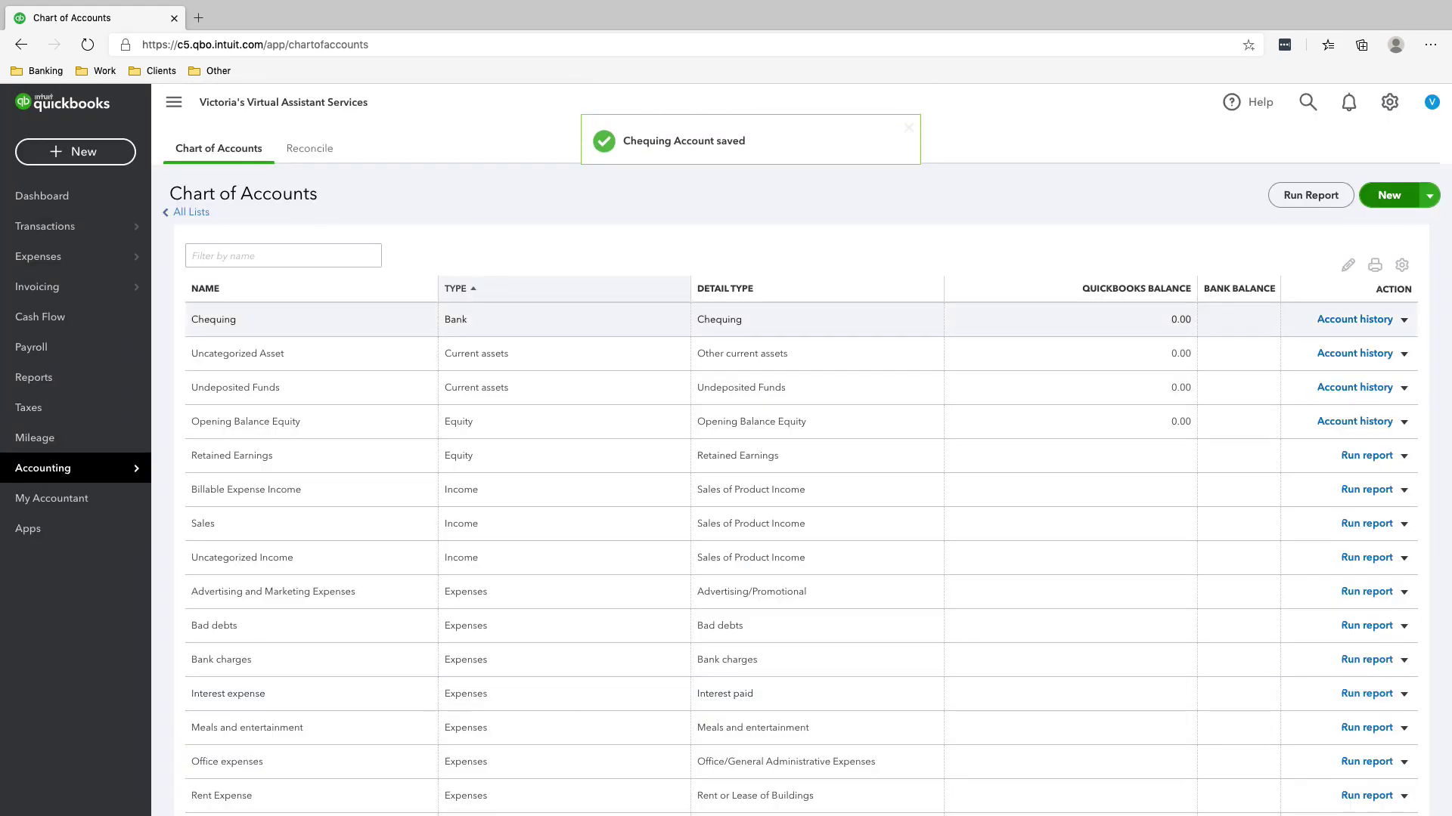
# Add a new account with the type Credit Card, keep the name Credit Card, and save it.
pyautogui.click(1388, 195)
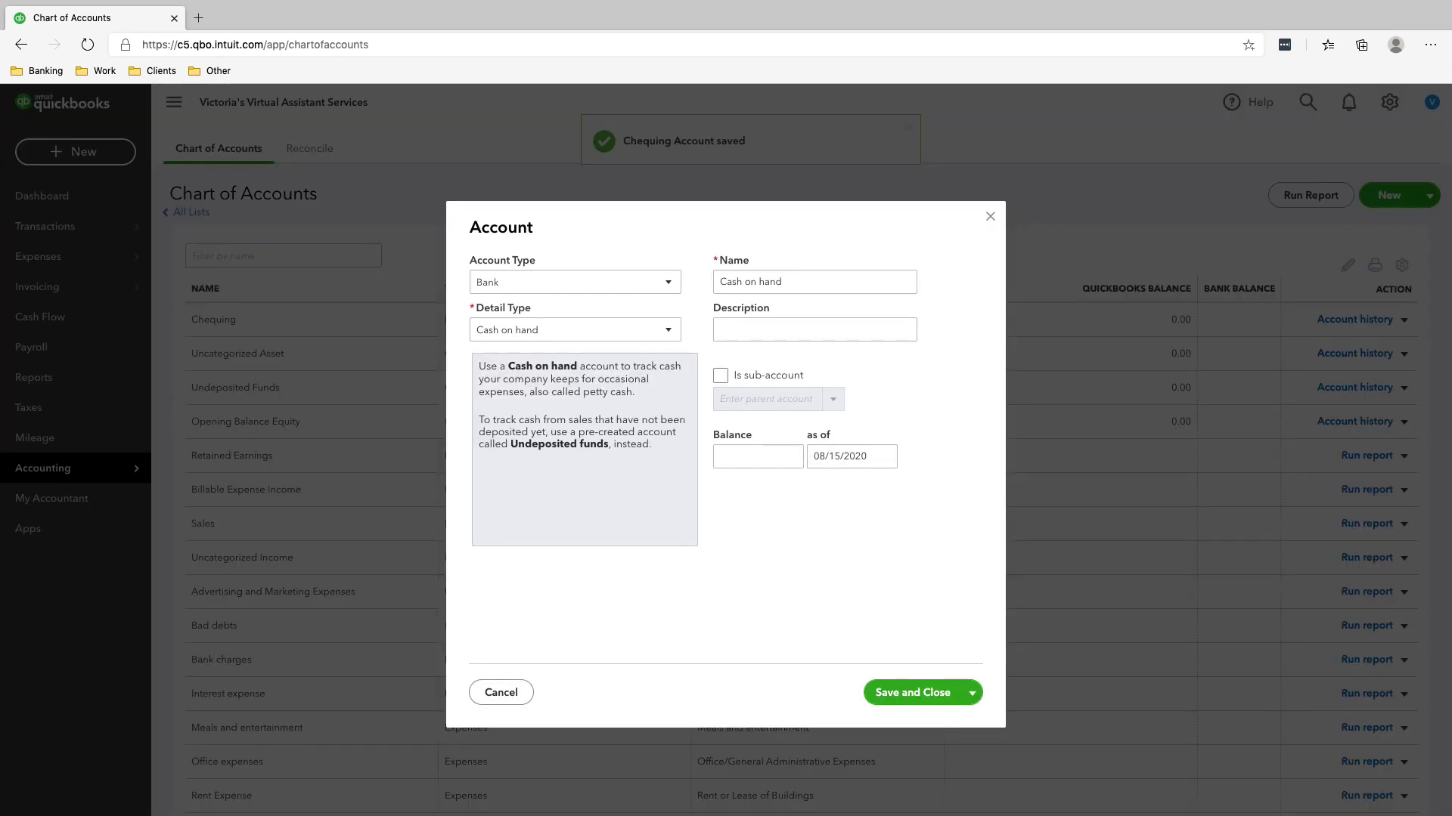
pyautogui.click(574, 282)
pyautogui.scroll(-1, 575, 381)
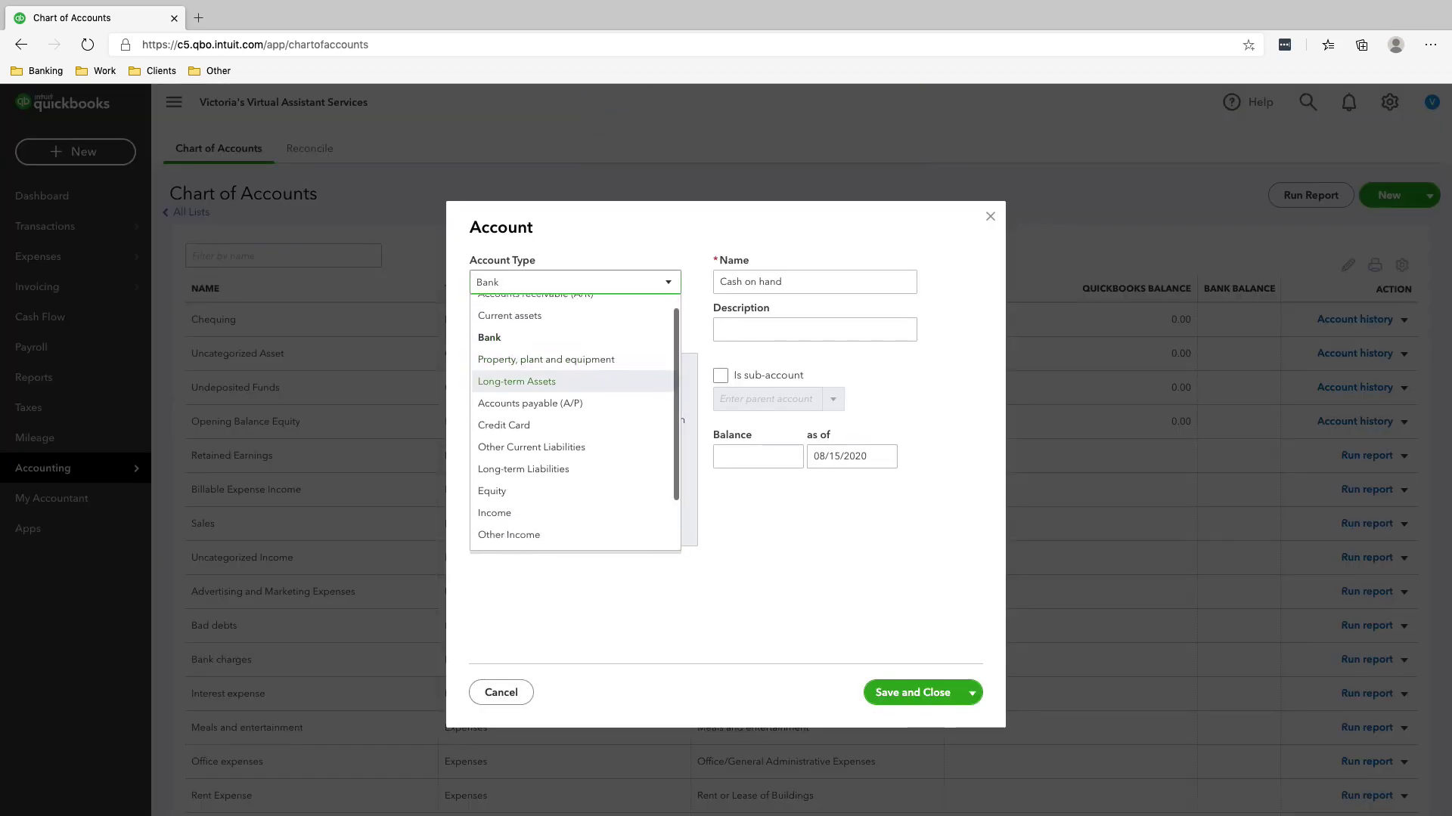
pyautogui.click(503, 421)
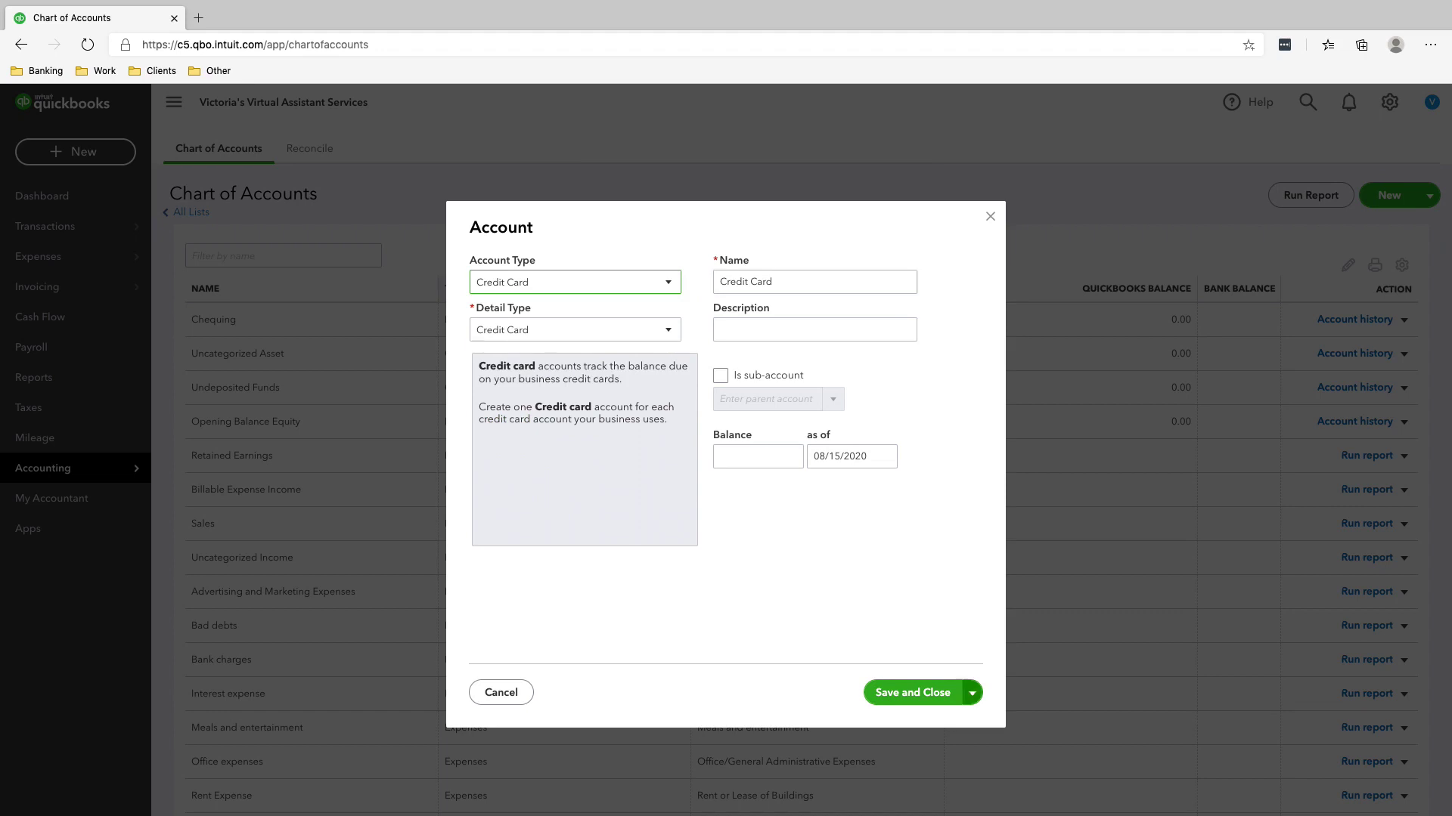
pyautogui.click(911, 692)
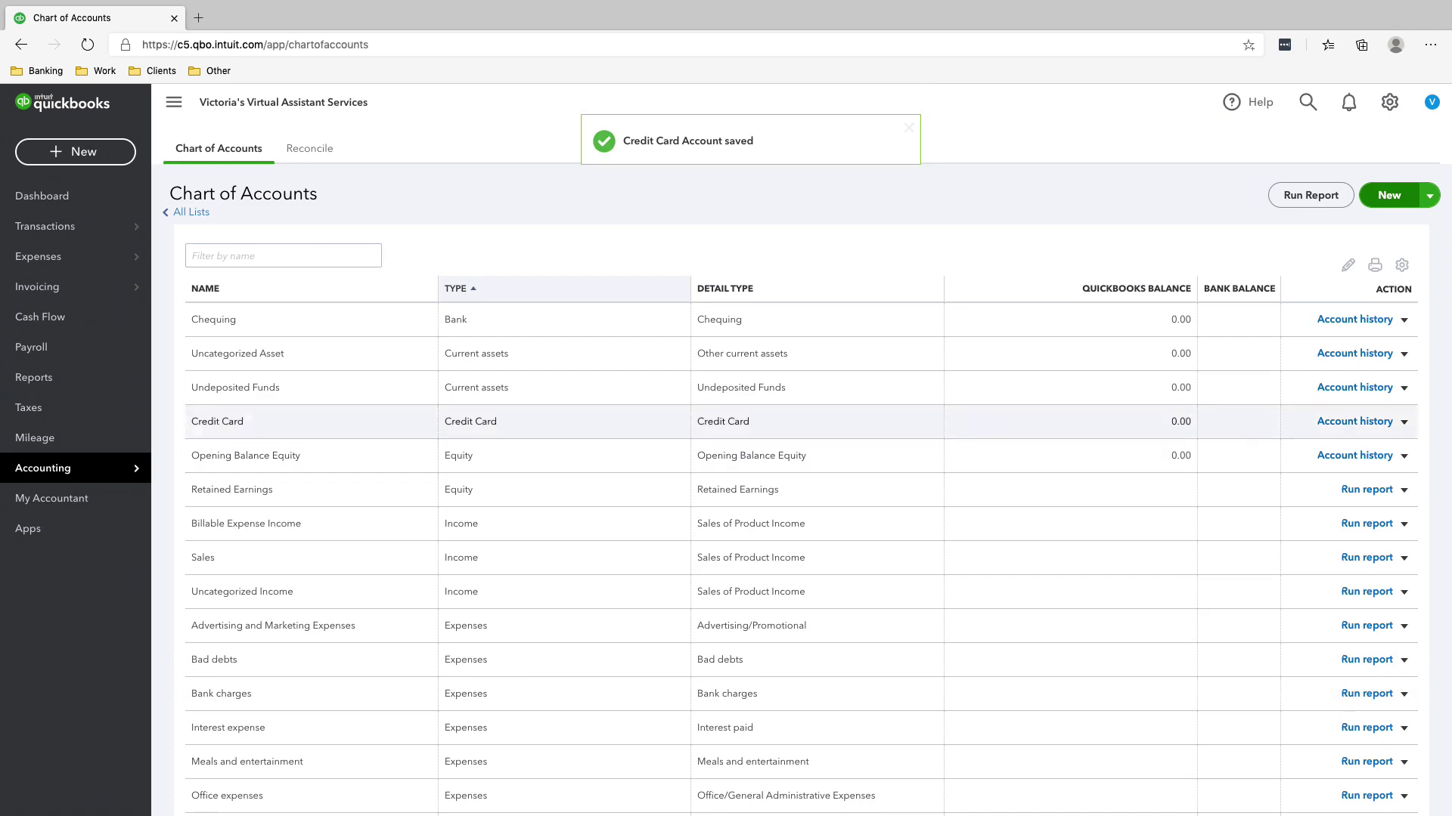
# Add a new account with type and detail type Accounts receivable (A/R), keeping the name Accounts Receivable (A/R).
pyautogui.click(1388, 195)
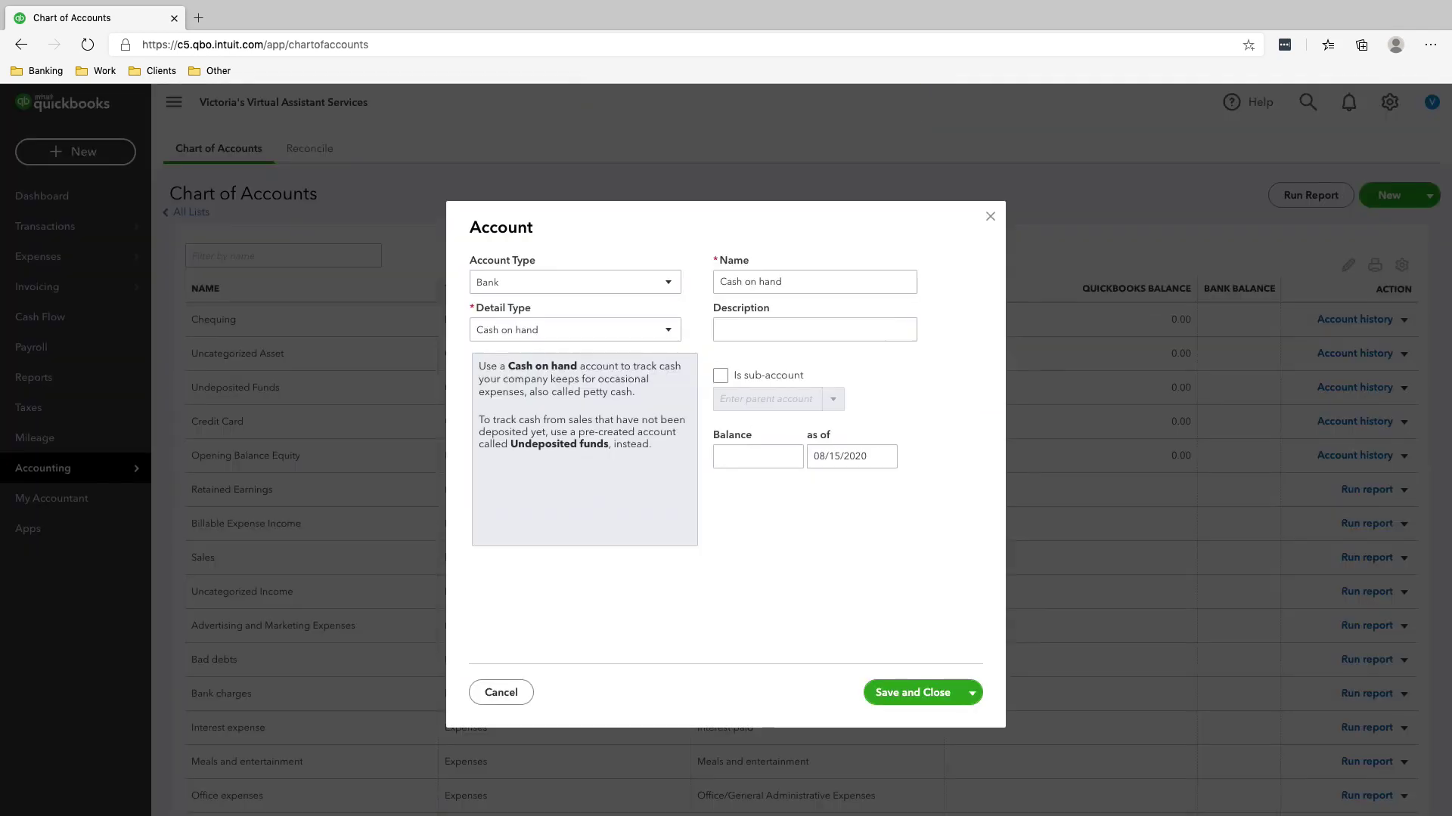
pyautogui.click(574, 282)
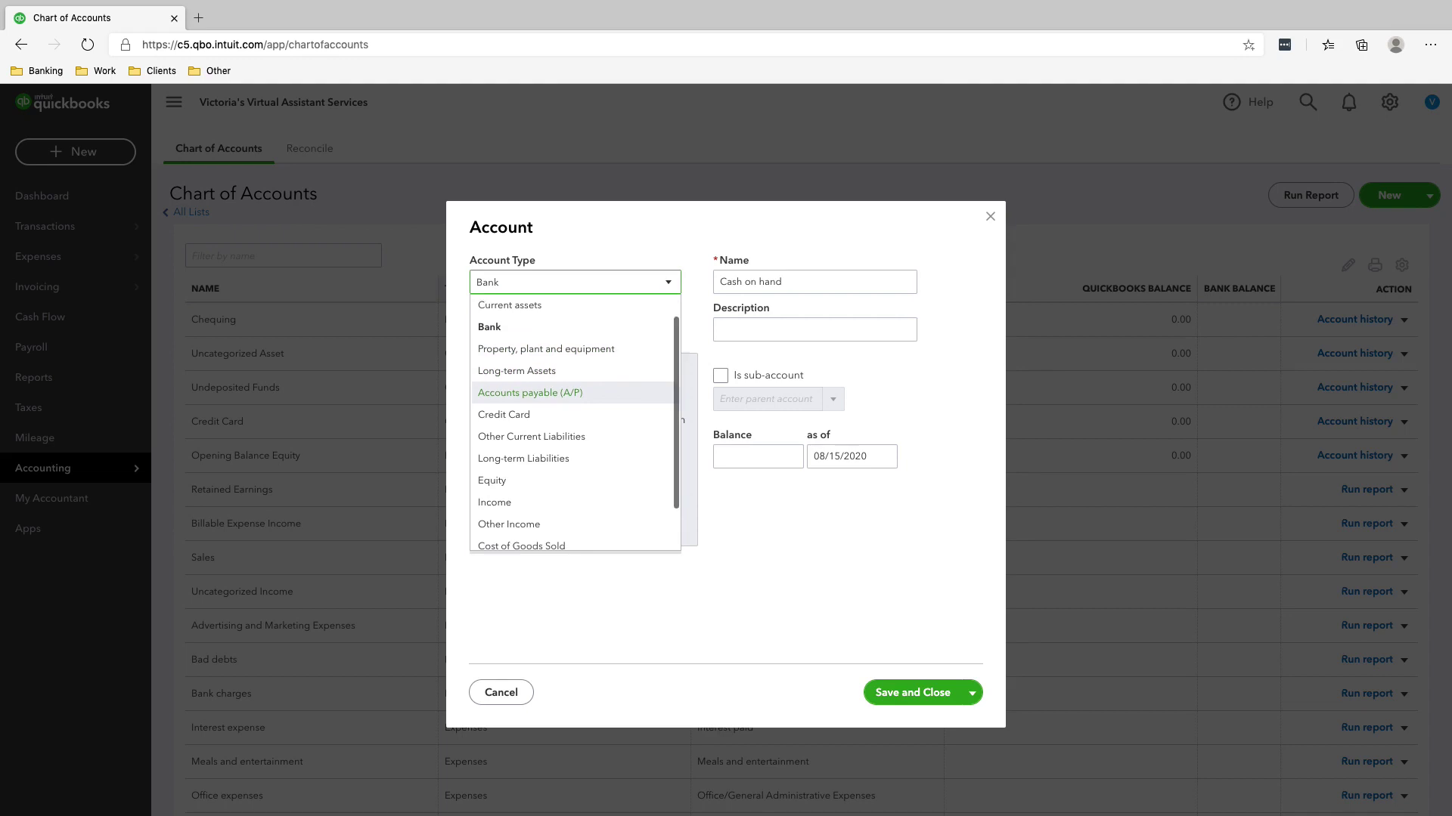
pyautogui.scroll(1, 574, 392)
pyautogui.click(574, 332)
pyautogui.click(574, 282)
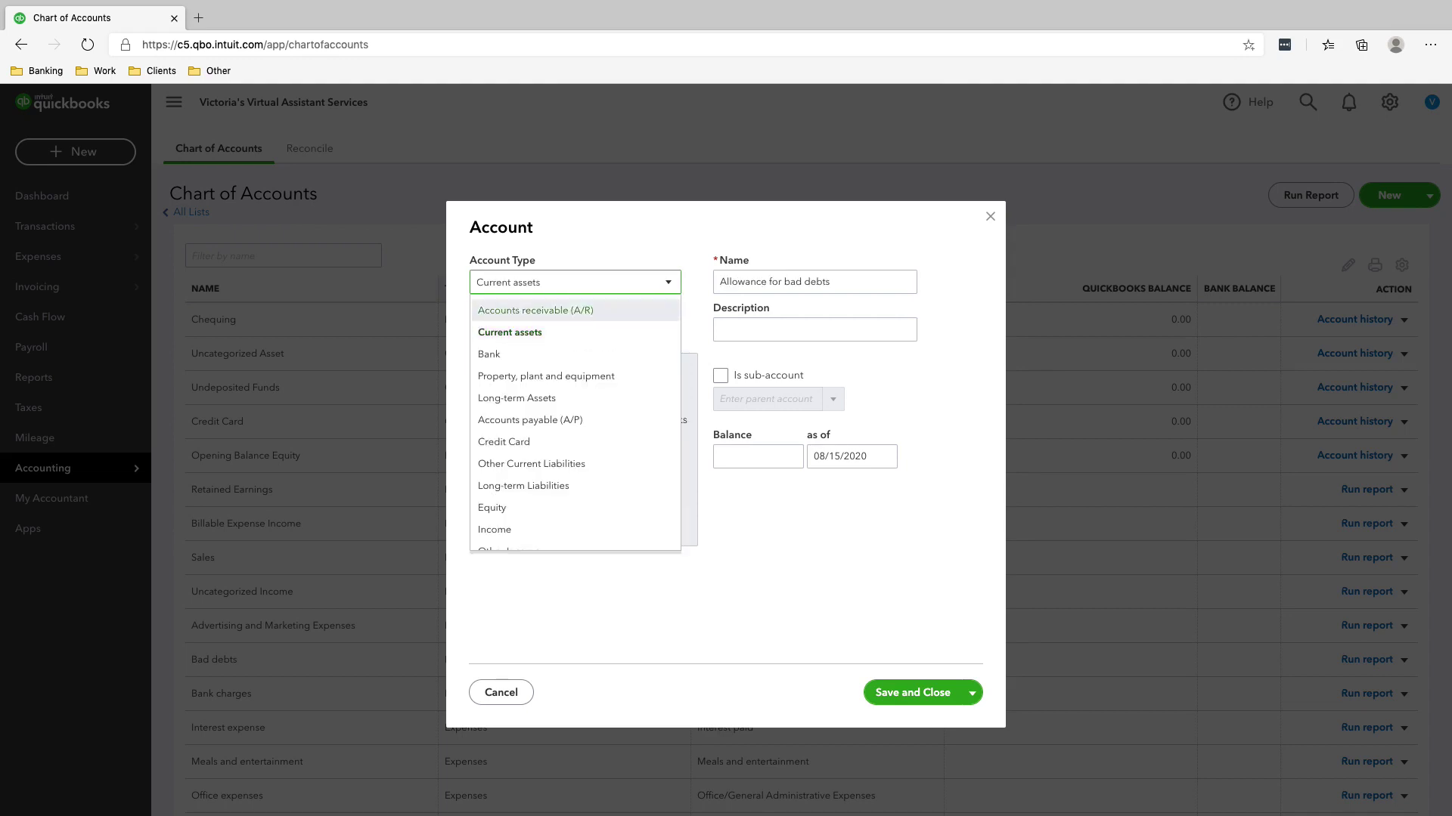
pyautogui.press('Return')
pyautogui.press('Tab')
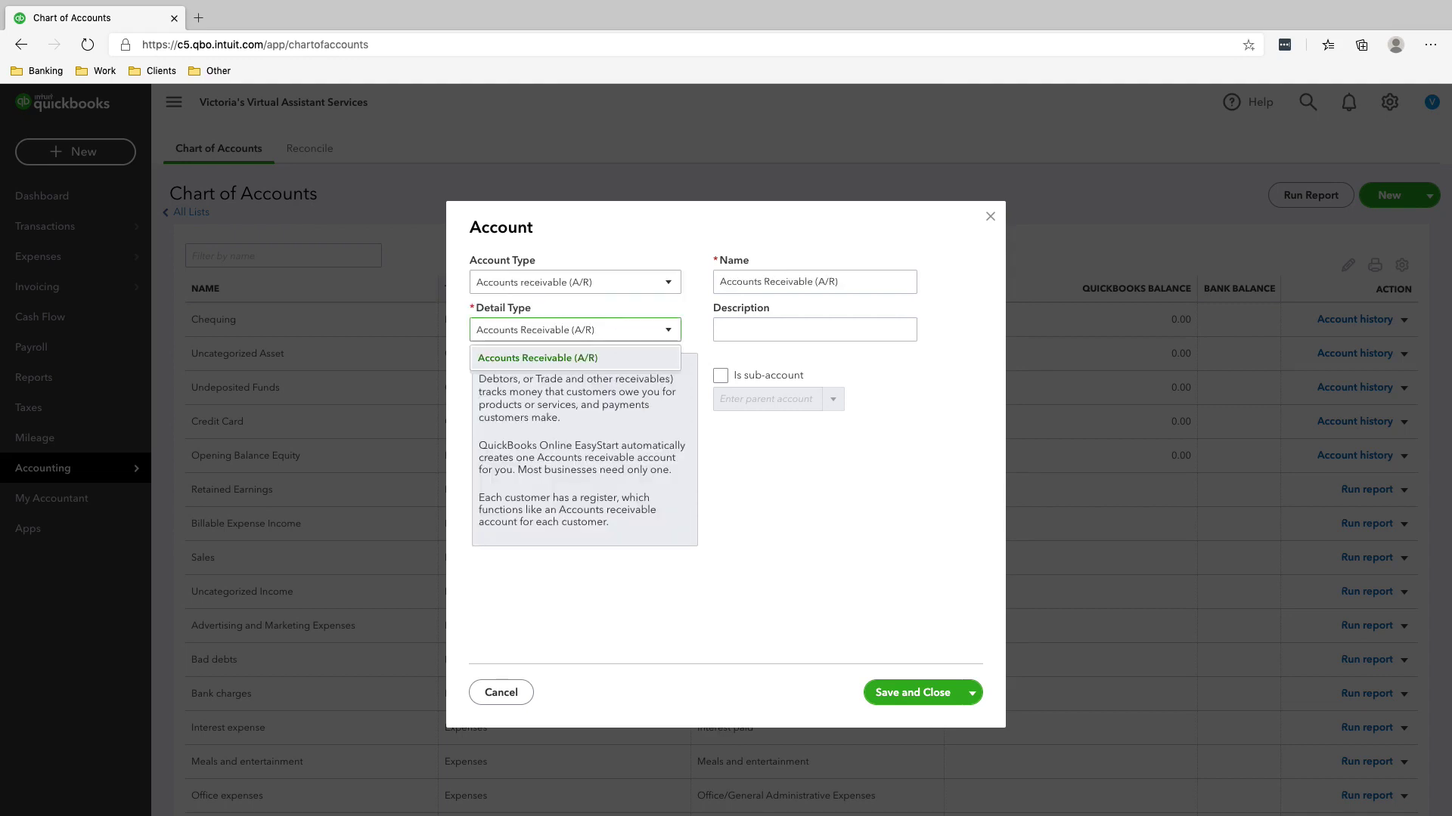
pyautogui.click(912, 692)
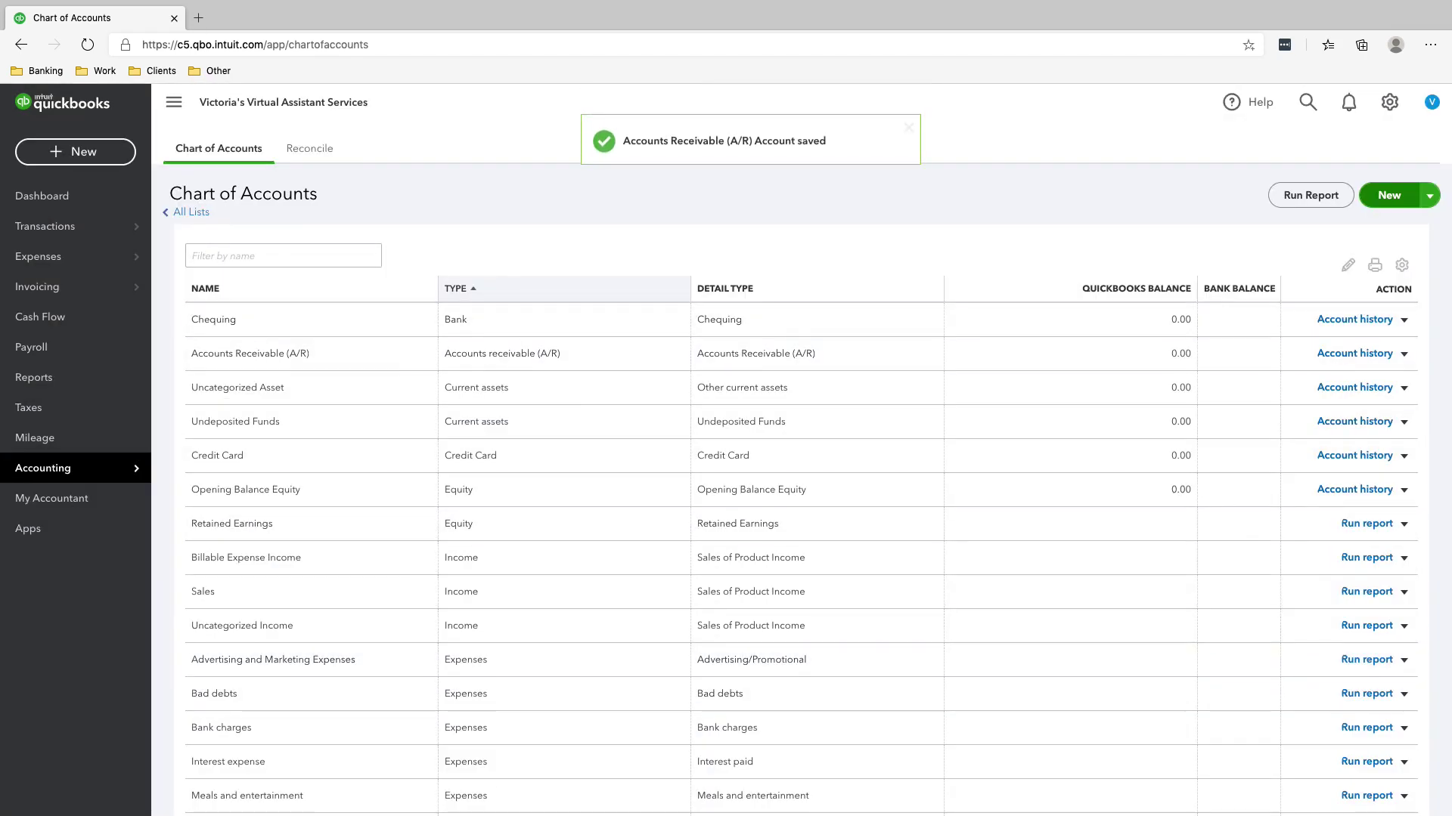
# Add a new account with type and detail type Accounts payable (A/P), keeping the name Accounts Payable (A/P).
pyautogui.click(1388, 195)
pyautogui.press('Up')
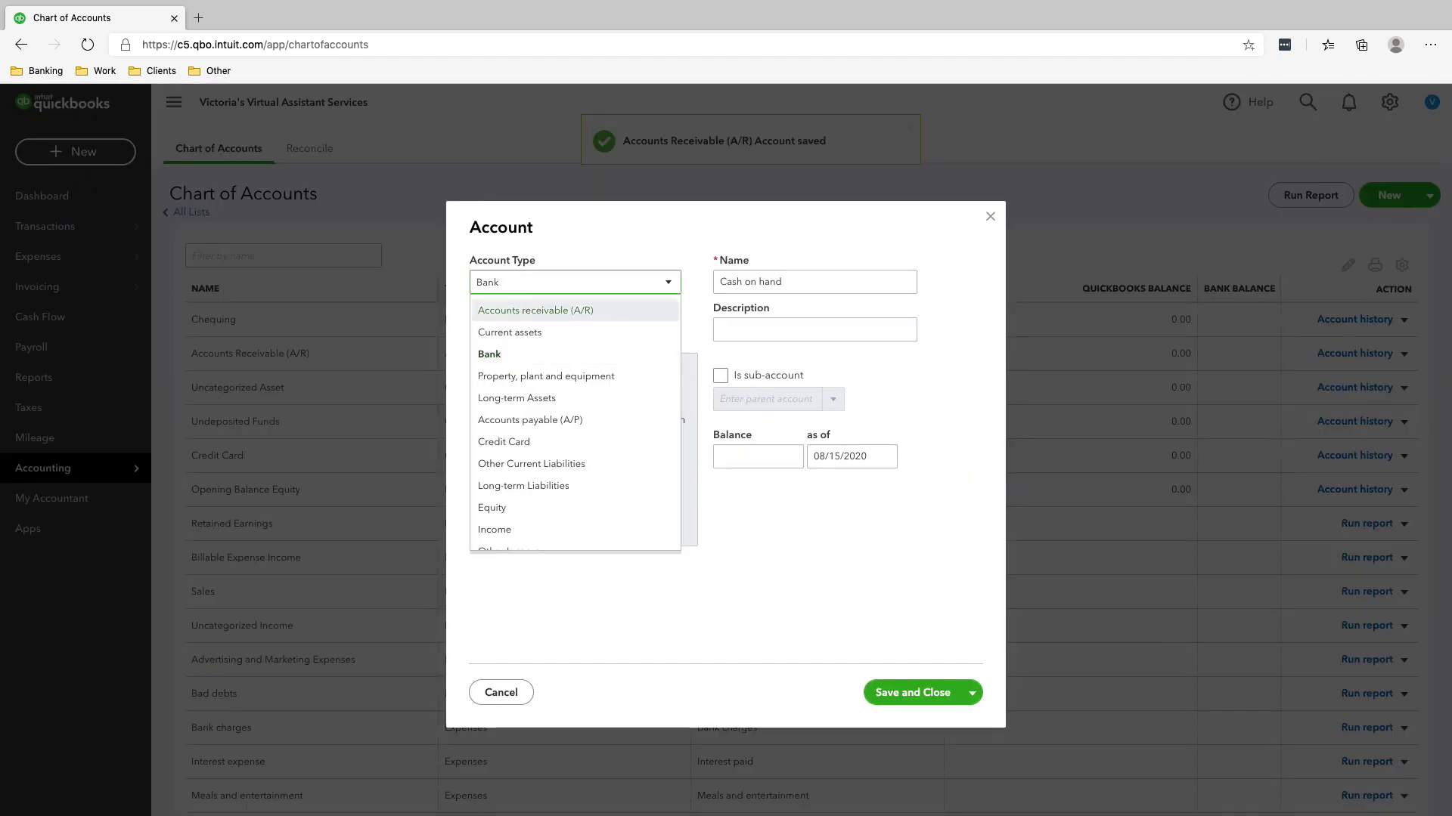
pyautogui.press('Down')
pyautogui.press('Down')
pyautogui.press('Down')
pyautogui.press('Down')
pyautogui.press('Return')
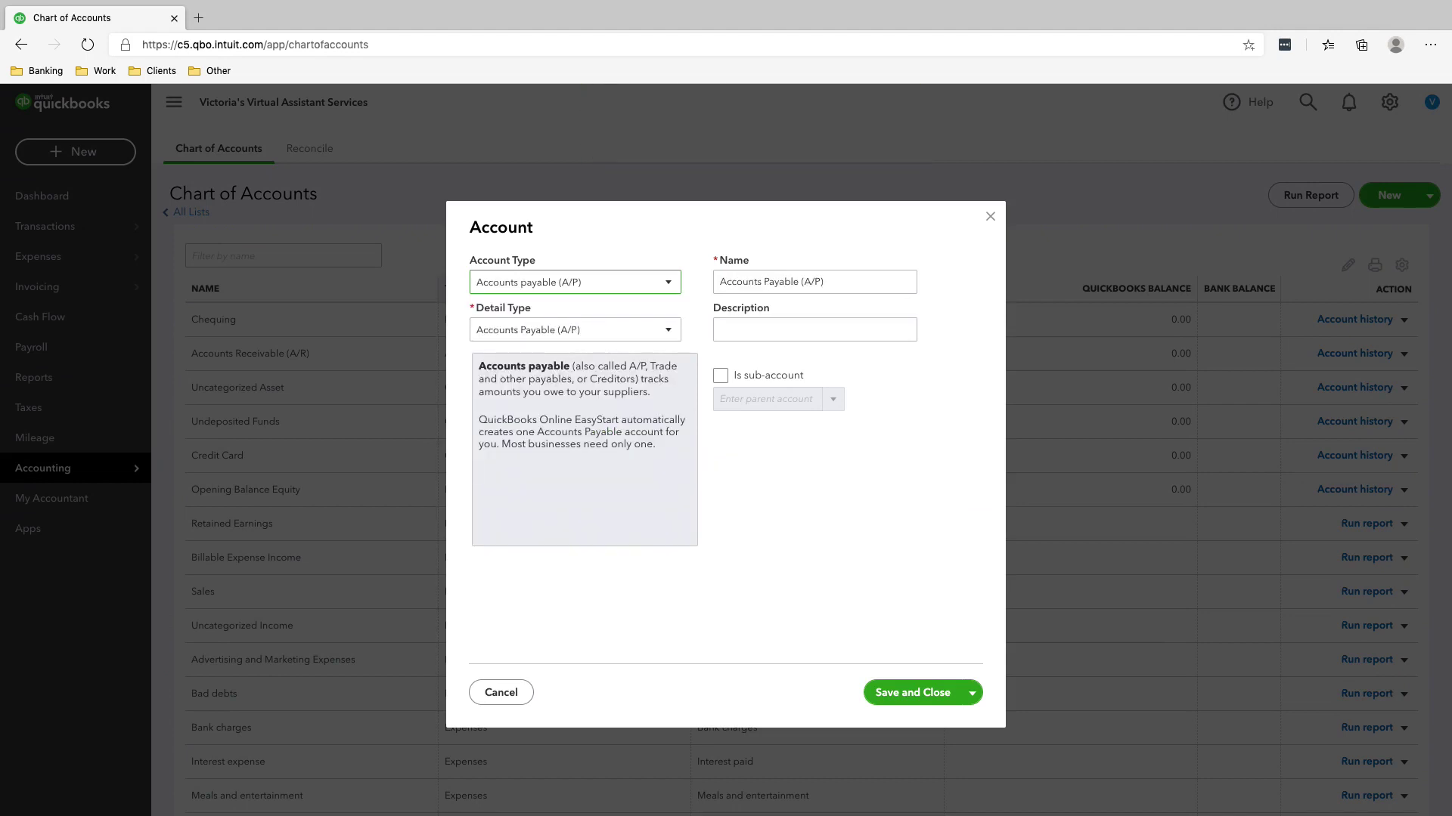
pyautogui.click(912, 693)
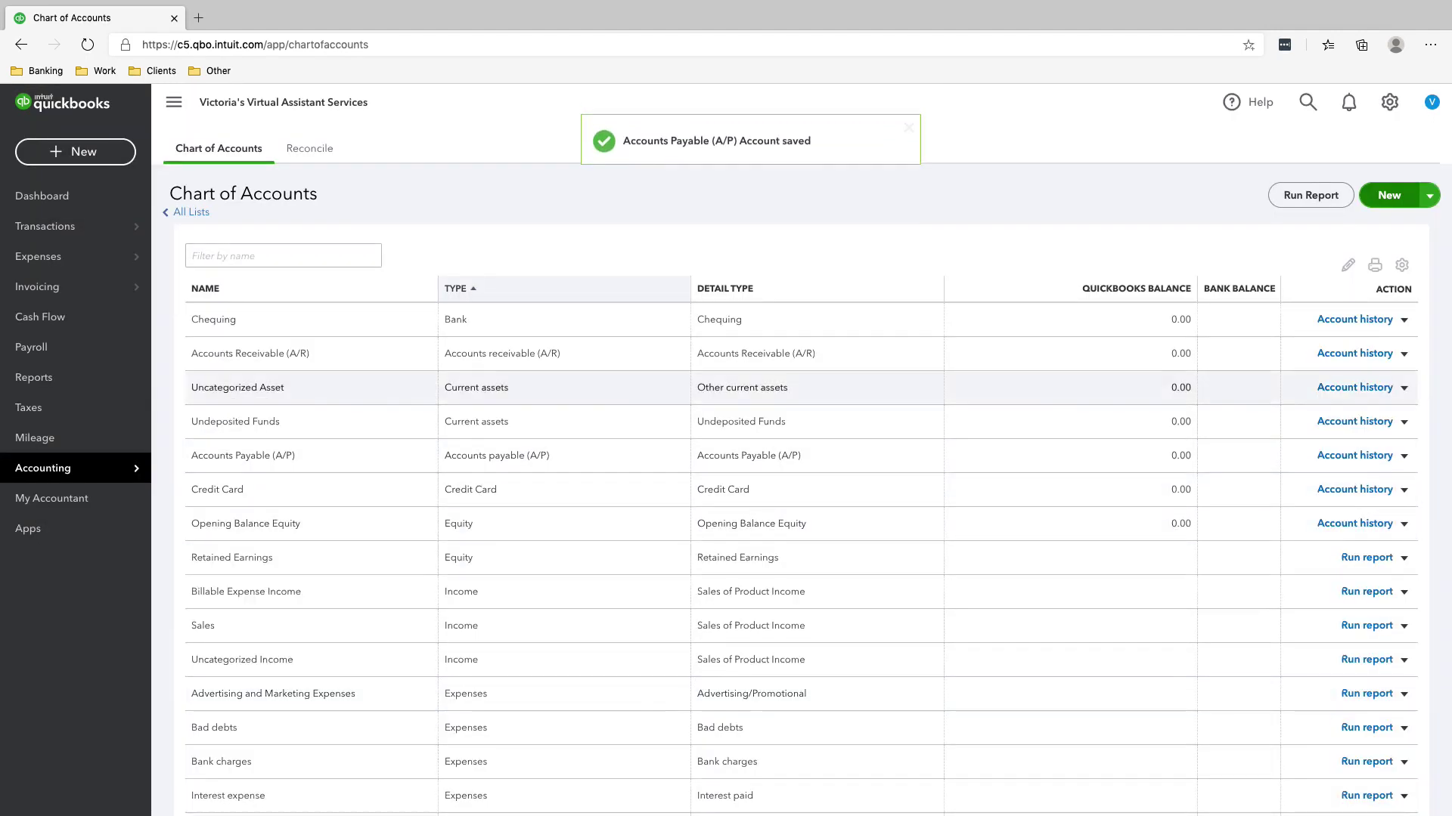
# Start a new account in the chart of accounts and set its account type to Equity.
pyautogui.click(1388, 195)
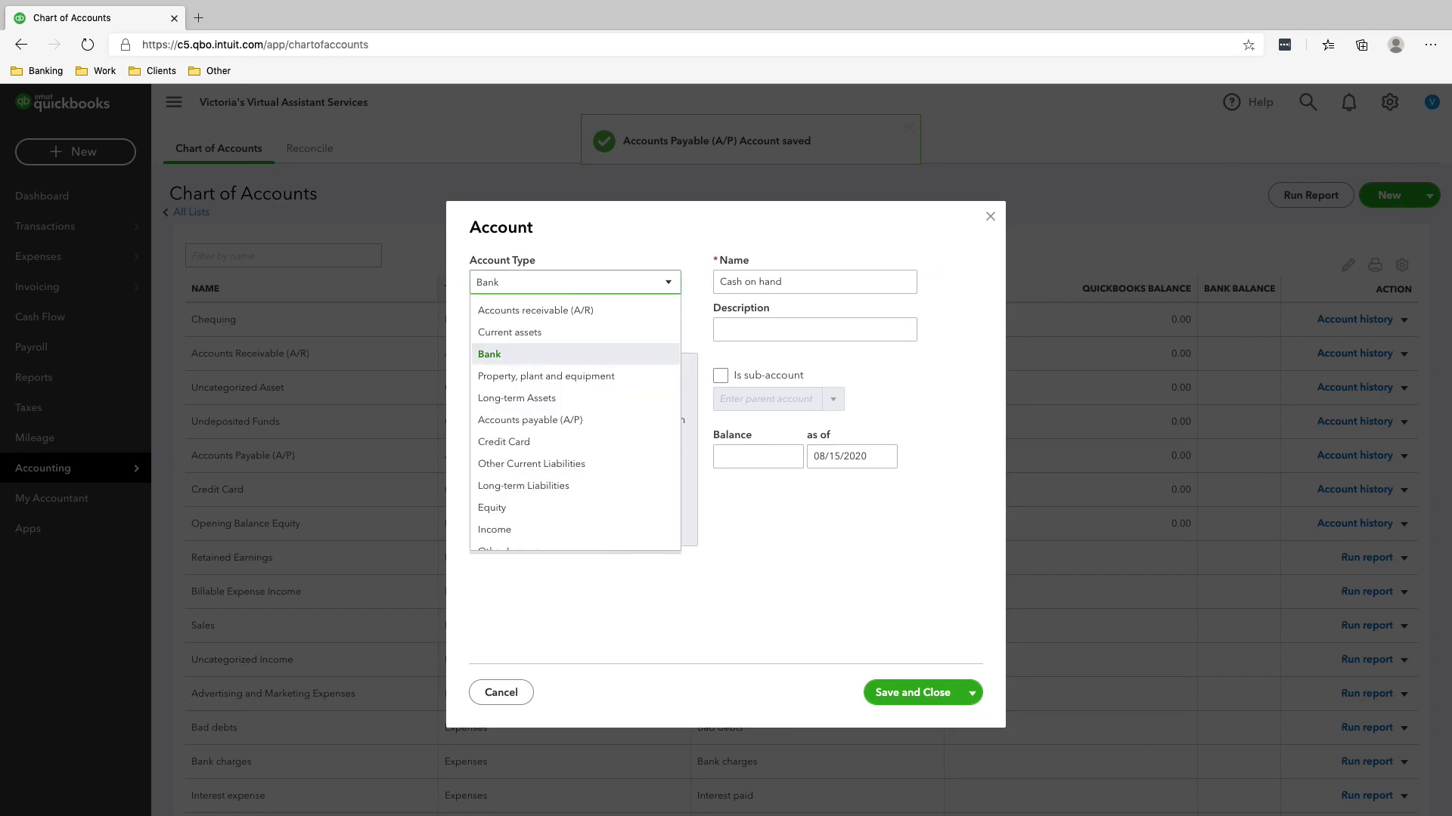
pyautogui.press('Down')
pyautogui.press('Down')
pyautogui.press('Down')
pyautogui.press('Down')
pyautogui.press('Down')
pyautogui.press('Down')
pyautogui.press('Down')
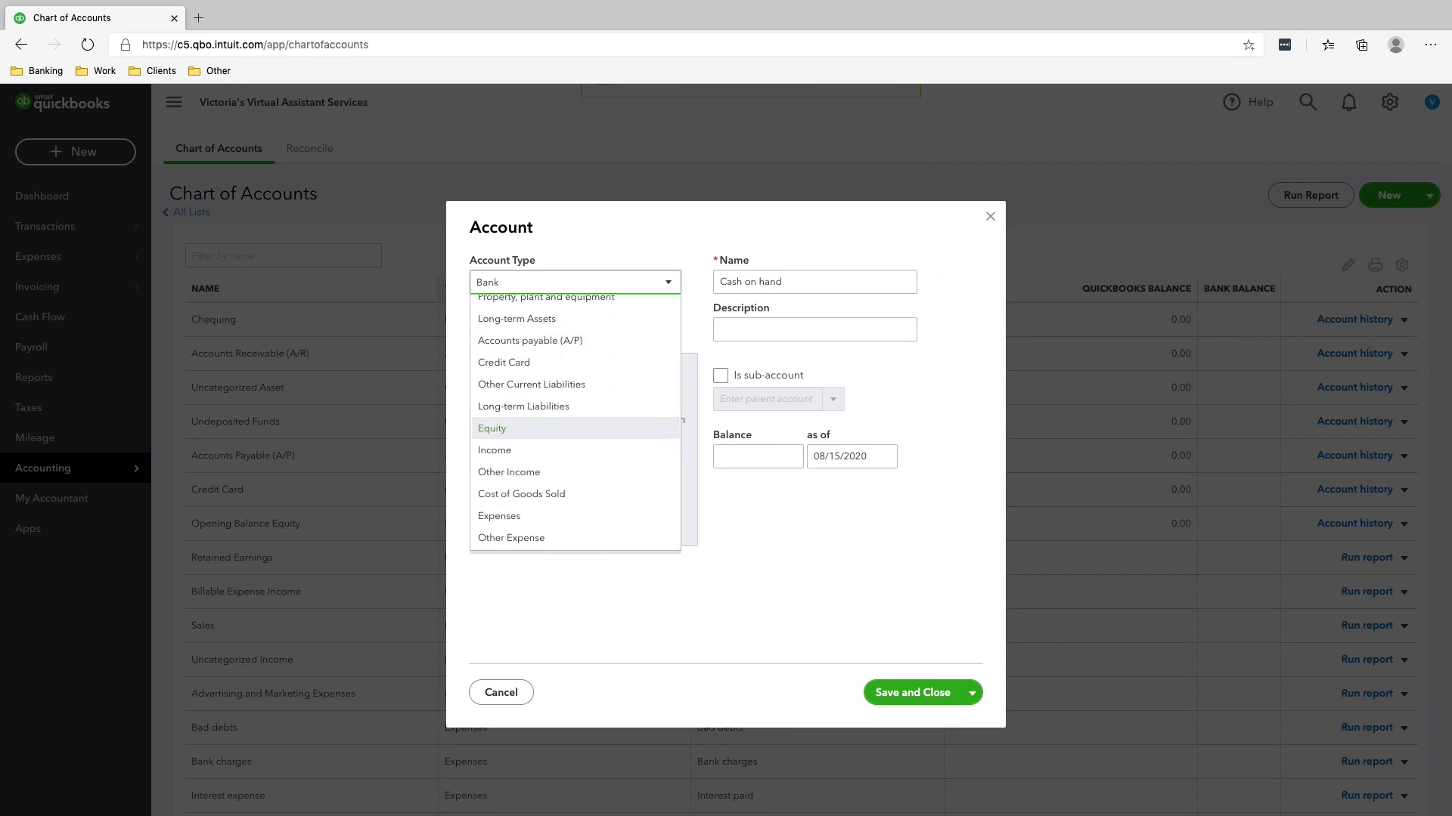
pyautogui.press('Return')
# Set the new equity account's detail type to Owner's Equity, keep the name Owner's Equity, and save it.
pyautogui.press('Tab')
pyautogui.hotkey('alt', 'Down')
pyautogui.press('Down')
pyautogui.press('Down')
pyautogui.press('Down')
pyautogui.press('Down')
pyautogui.press('Down')
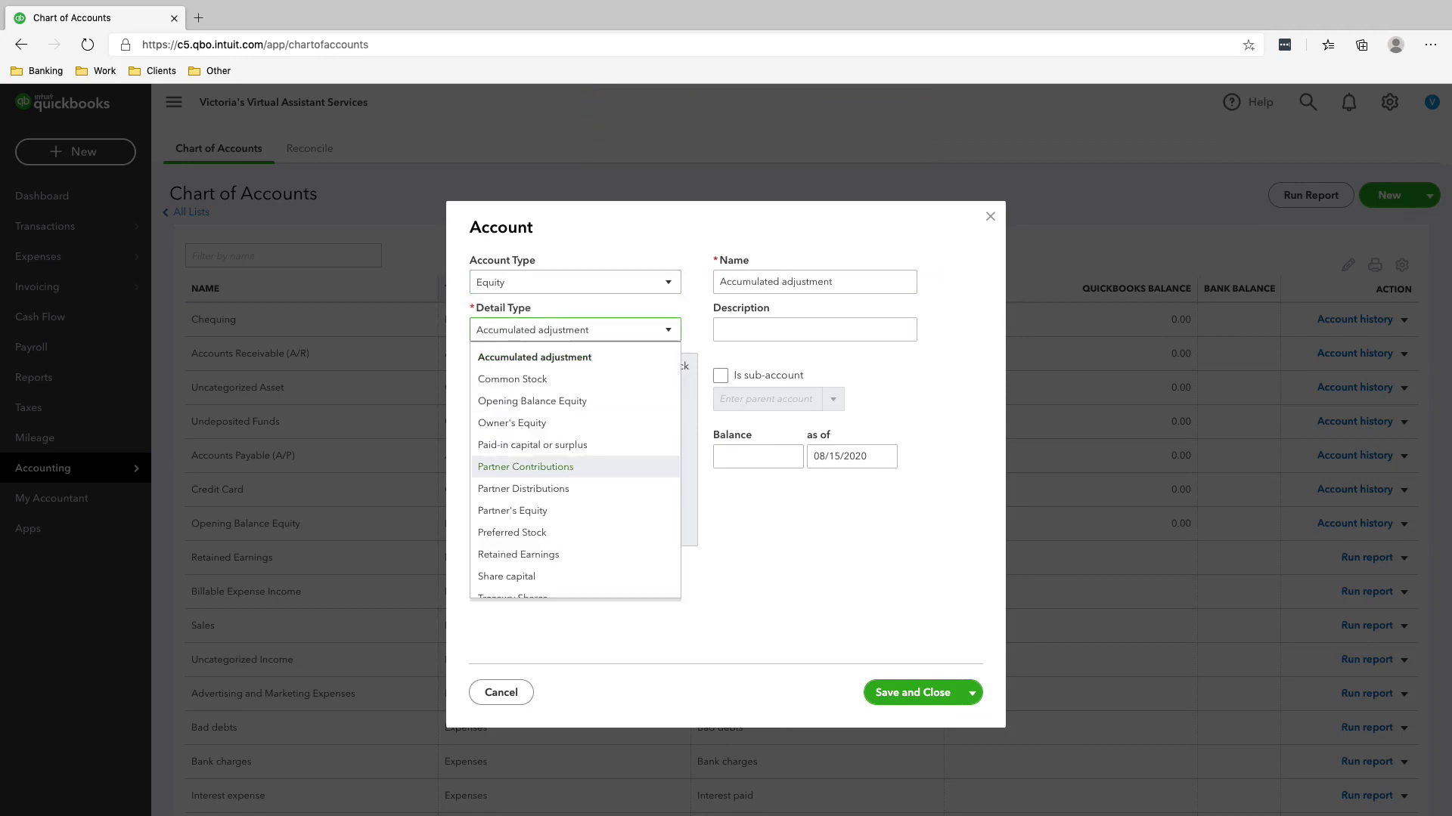
pyautogui.press('Up')
pyautogui.press('Up')
pyautogui.press('Return')
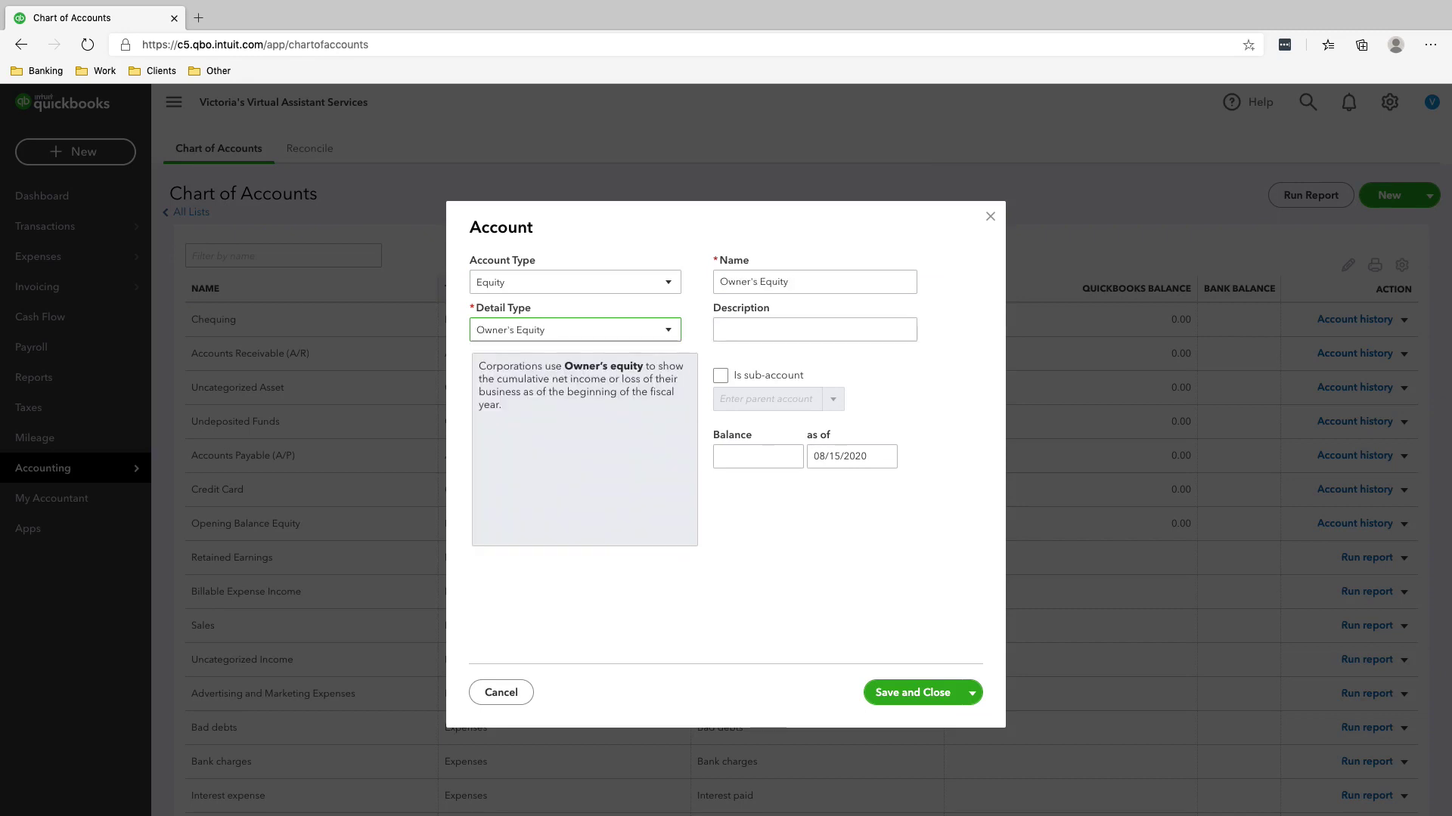
pyautogui.click(911, 692)
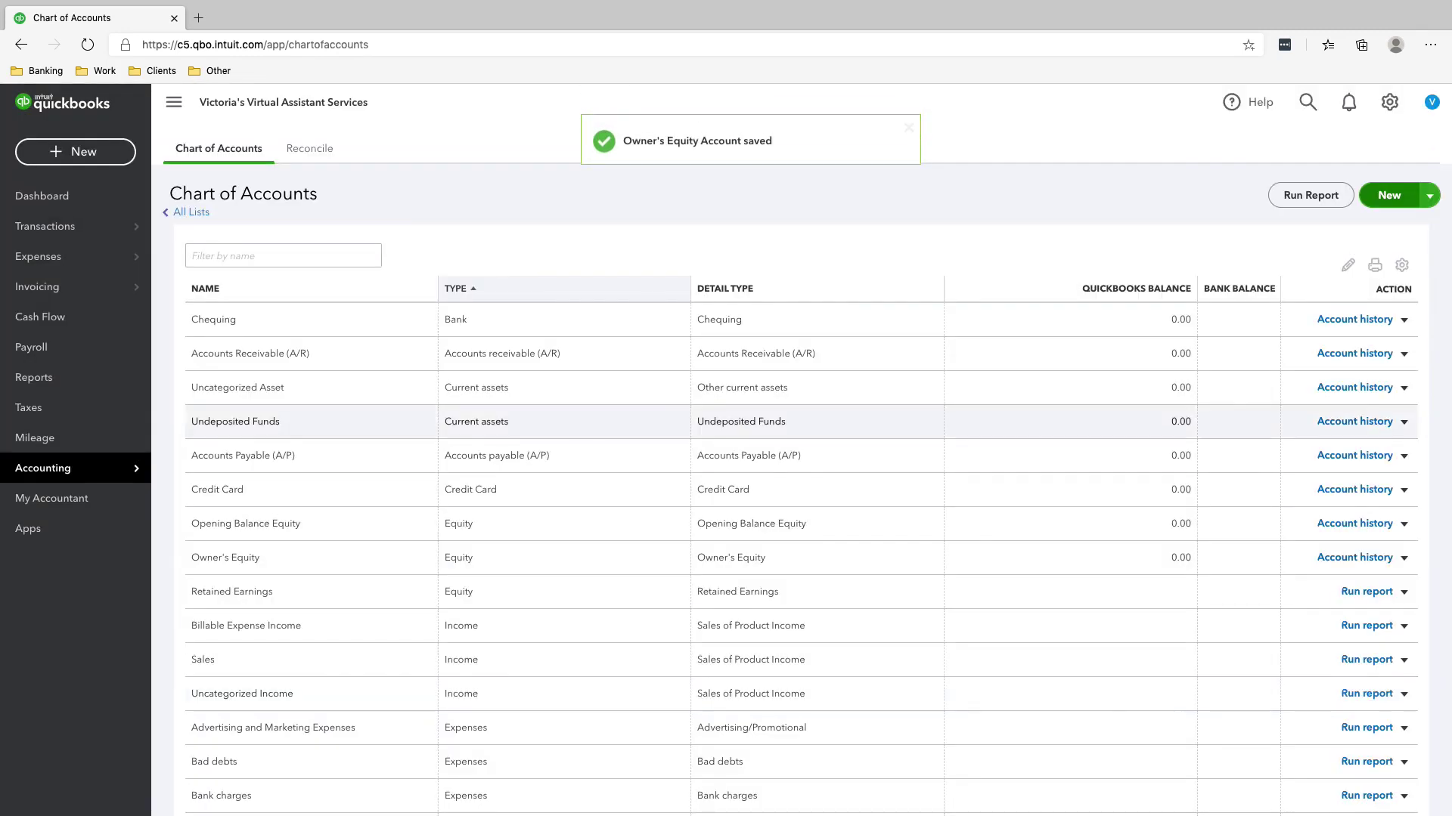
# Start another new account and set its account type to Equity.
pyautogui.click(1388, 195)
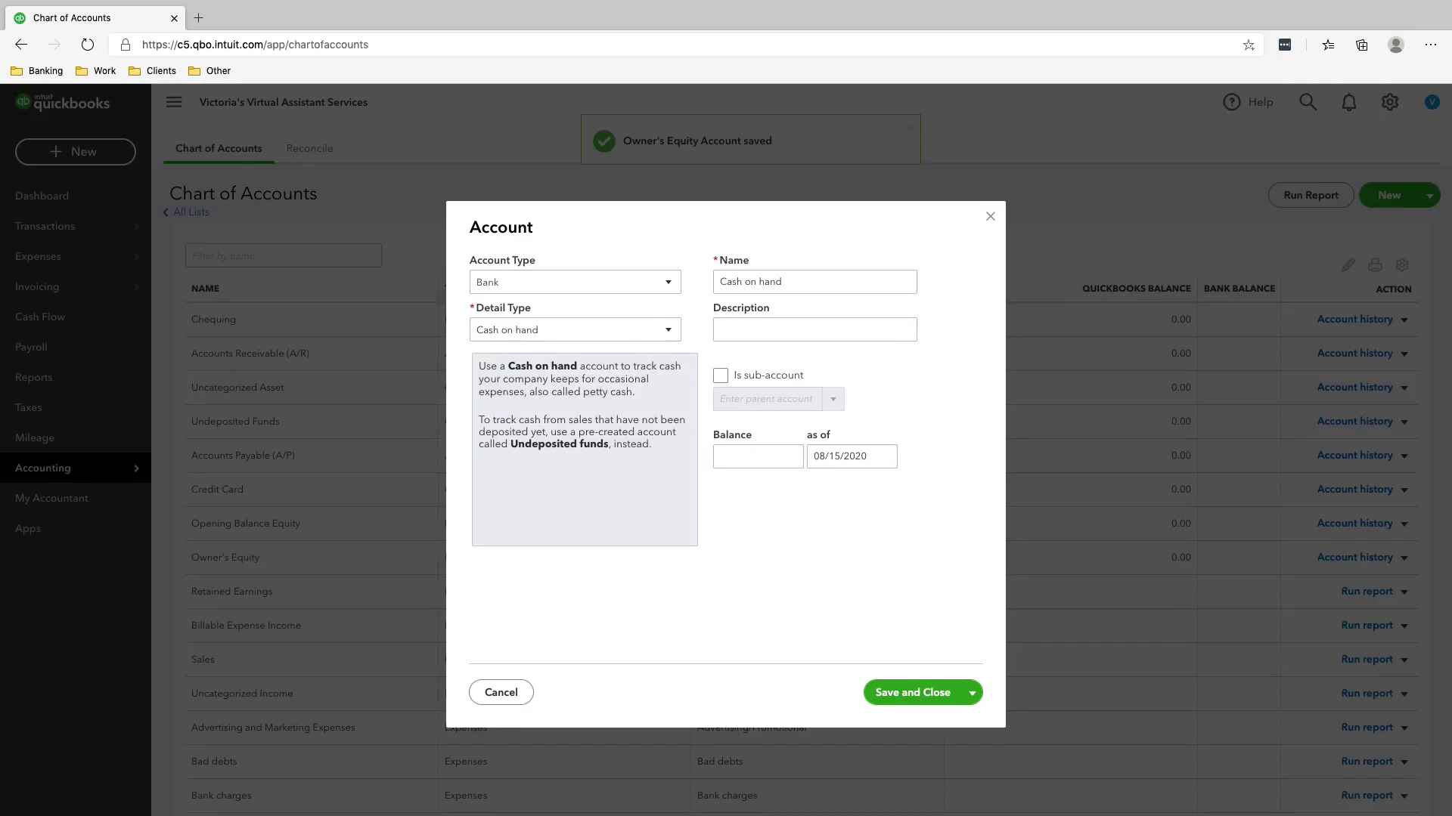
pyautogui.click(574, 282)
pyautogui.scroll(-1, 574, 421)
pyautogui.press('Down')
pyautogui.press('Down')
pyautogui.press('Down')
pyautogui.press('Return')
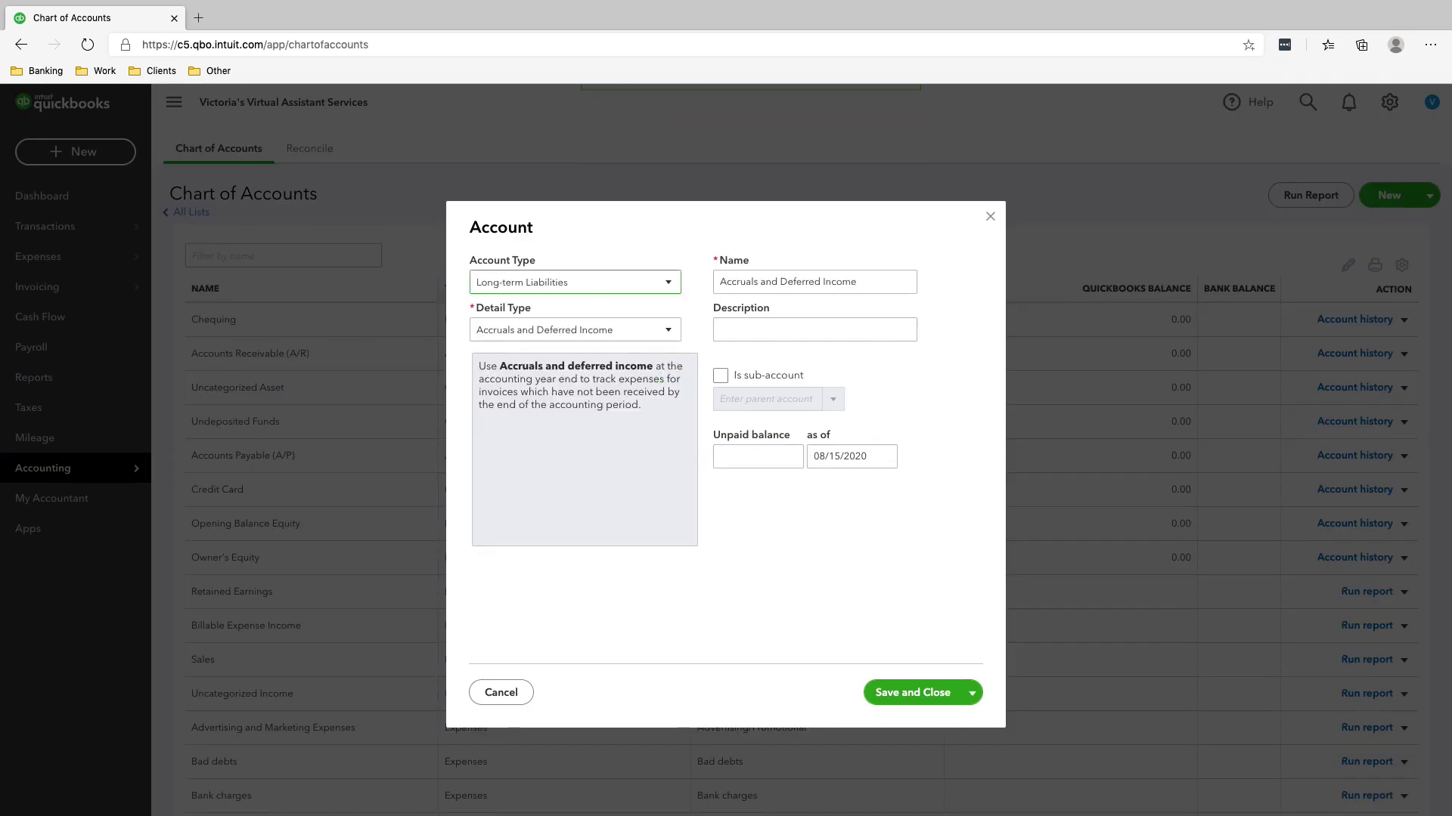
pyautogui.press('Down')
pyautogui.press('Down')
pyautogui.press('Return')
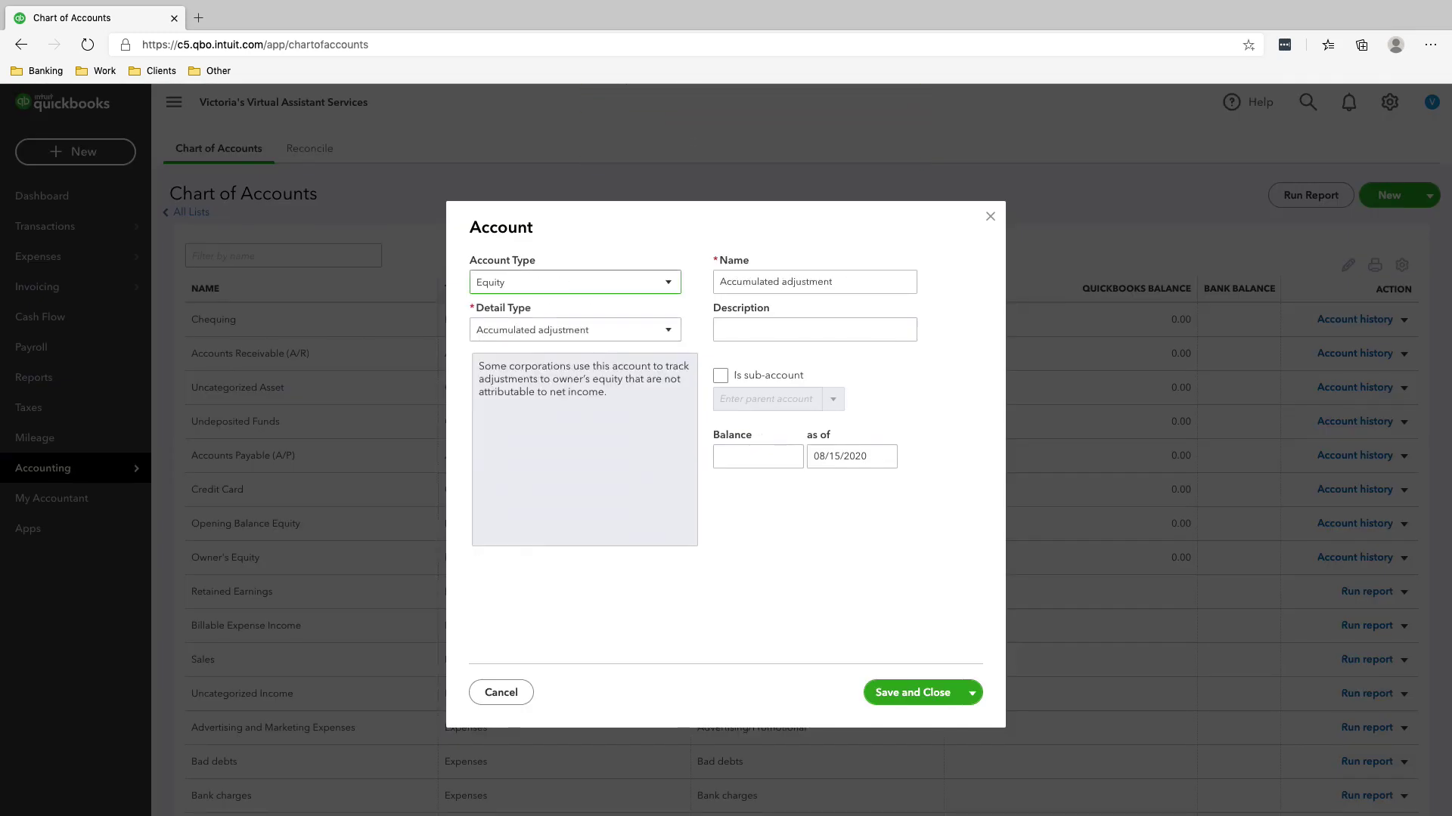
# Set the second new equity account's detail type to Owner's Equity.
pyautogui.click(574, 330)
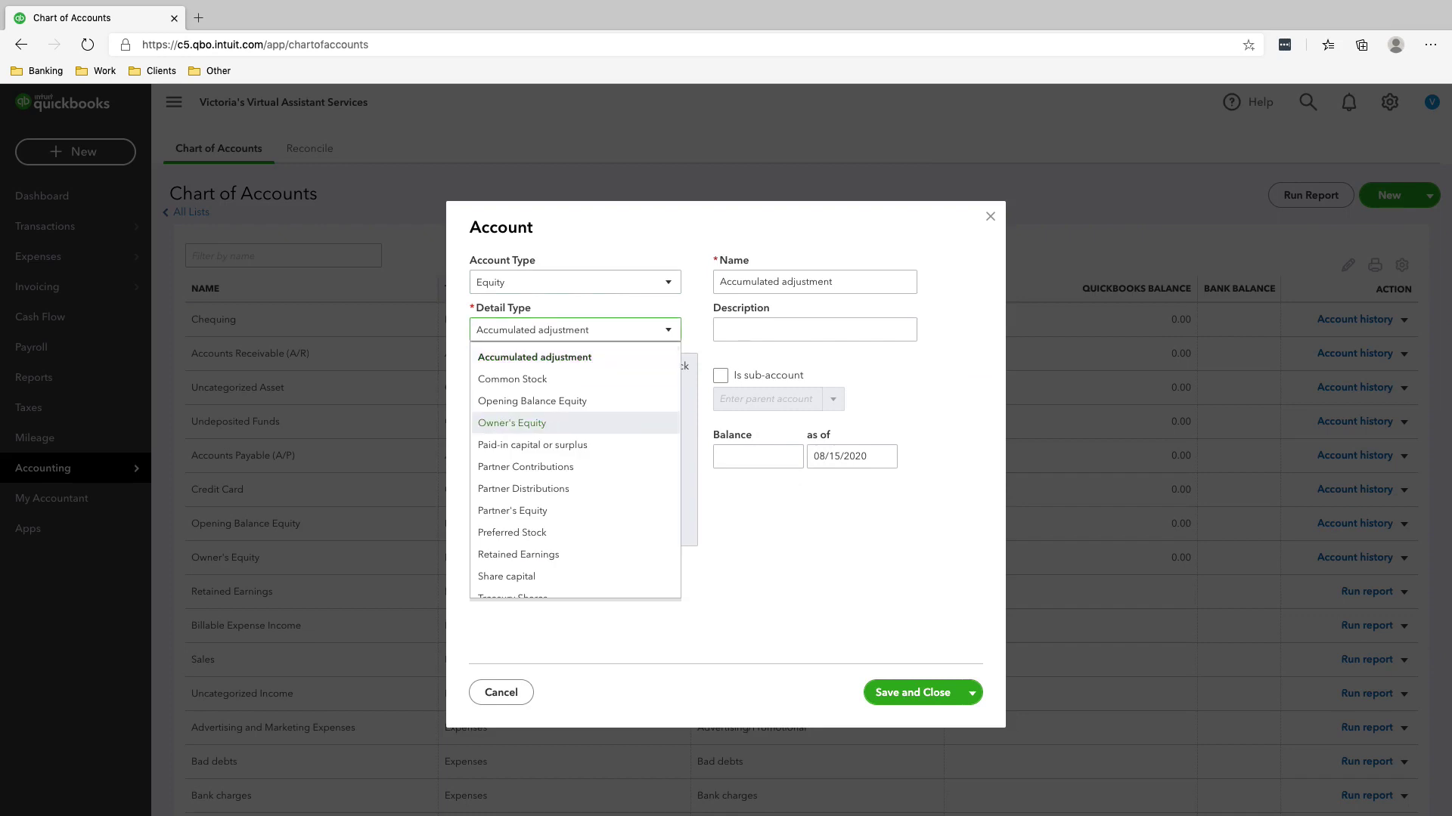
pyautogui.scroll(-1, 575, 428)
pyautogui.press('Up')
pyautogui.press('Up')
pyautogui.press('Down')
pyautogui.press('Down')
pyautogui.press('Up')
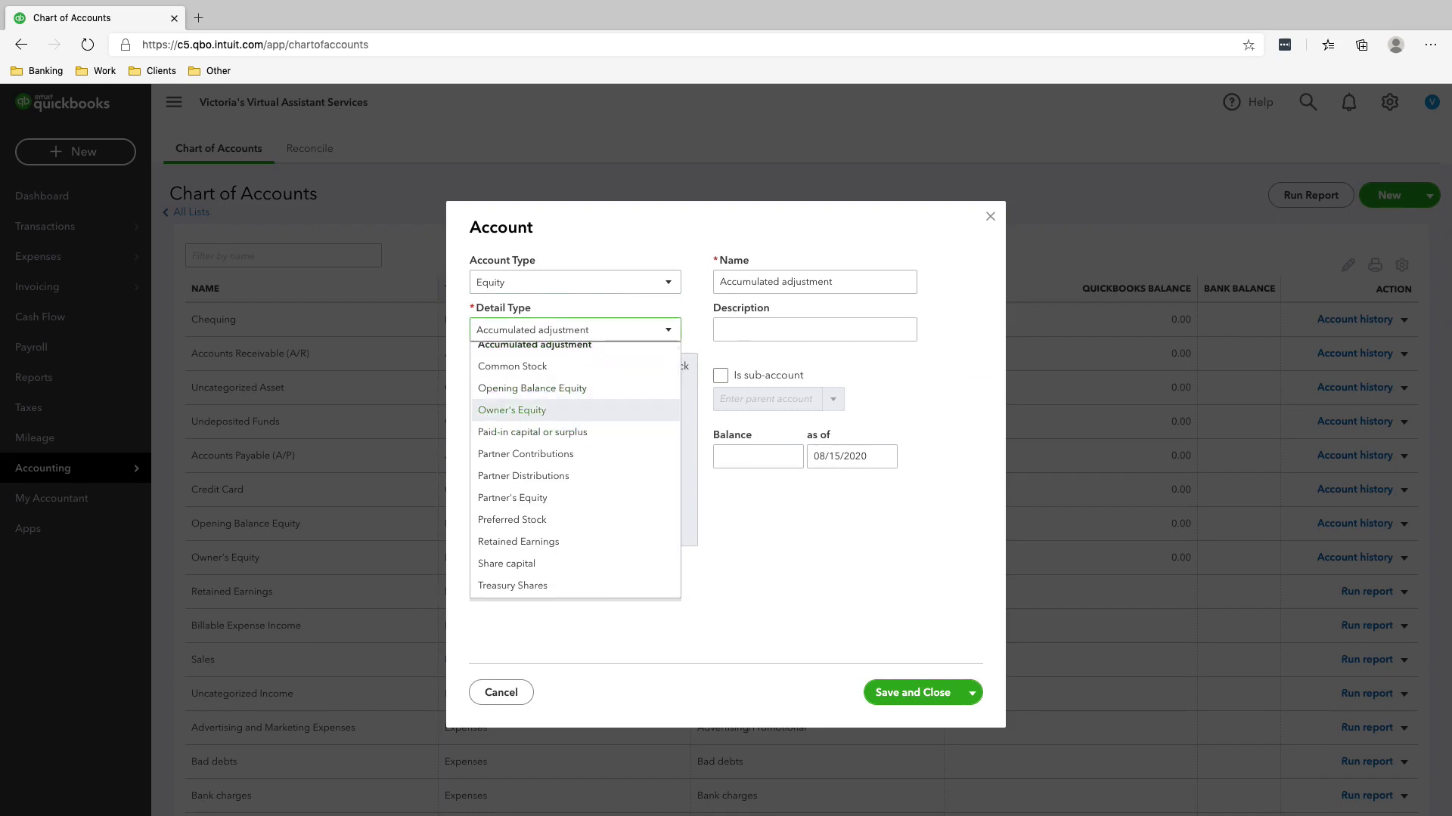
pyautogui.press('Return')
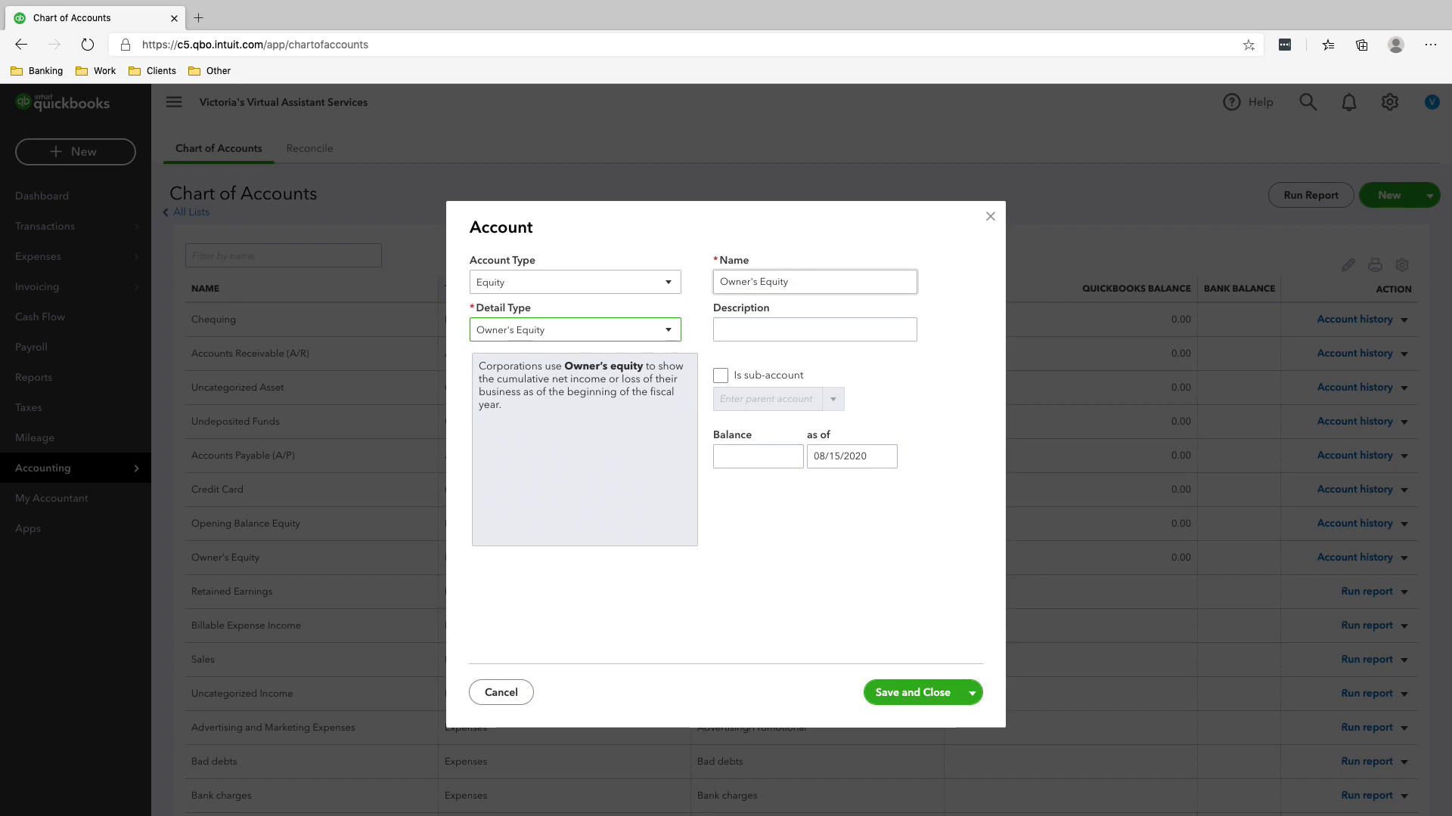
# Name the new equity account Owner's Drawing and save it.
pyautogui.press('Tab')
pyautogui.write('O')
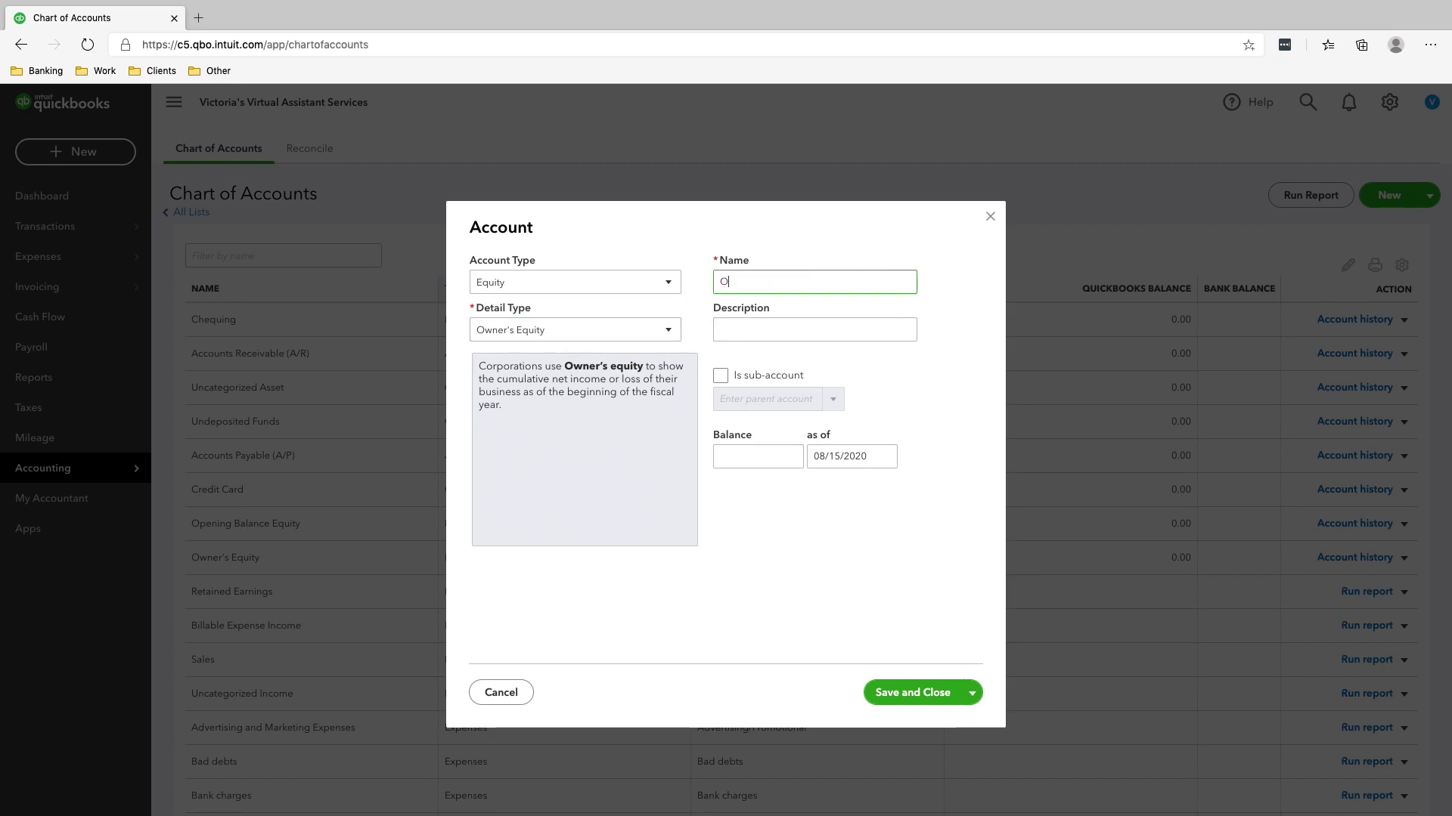
pyautogui.write("wner's Drawing")
pyautogui.click(912, 693)
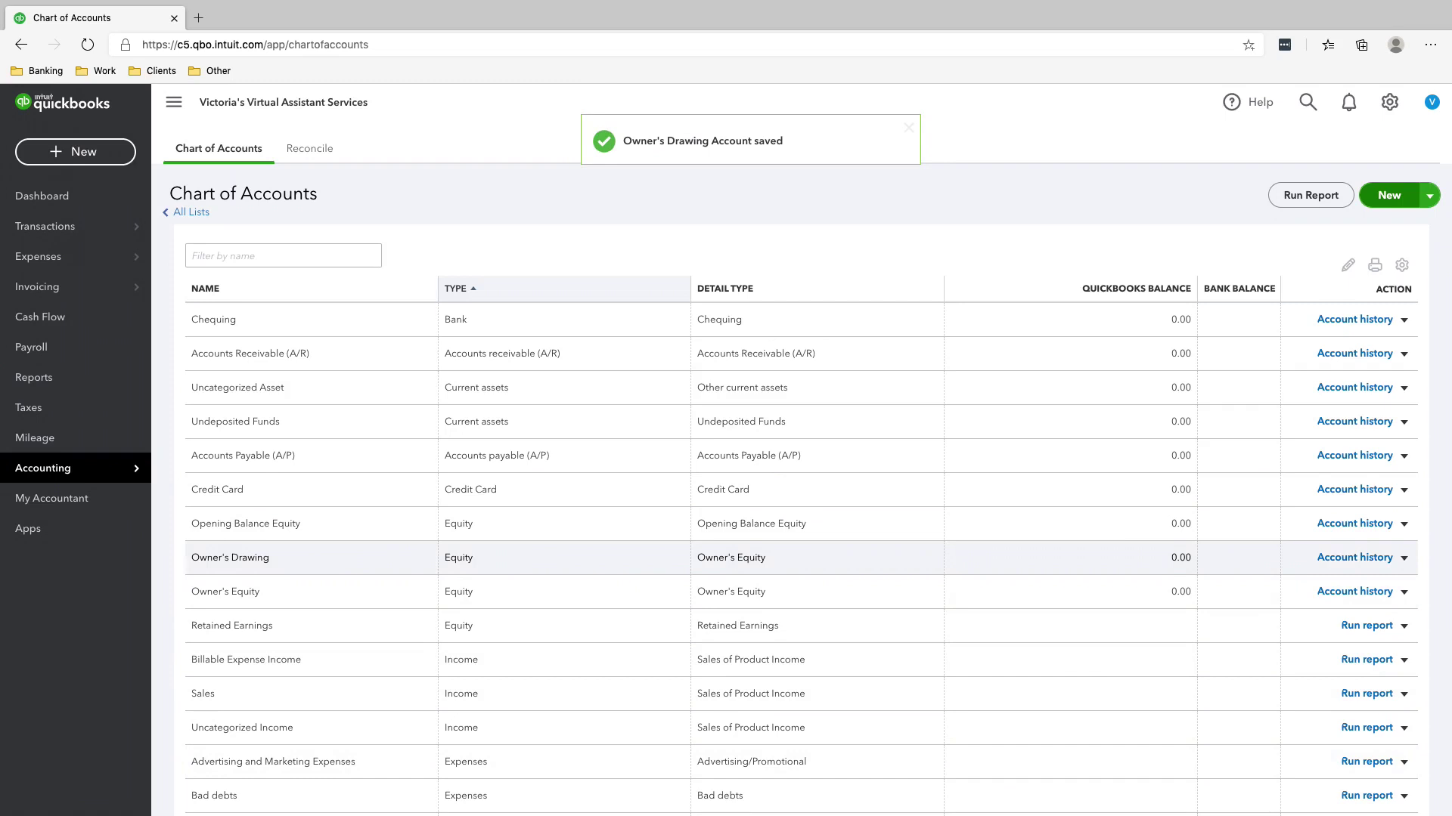
# Open the Sales income account for editing and change its detail type to Service/Fee Income.
pyautogui.scroll(-3, 802, 529)
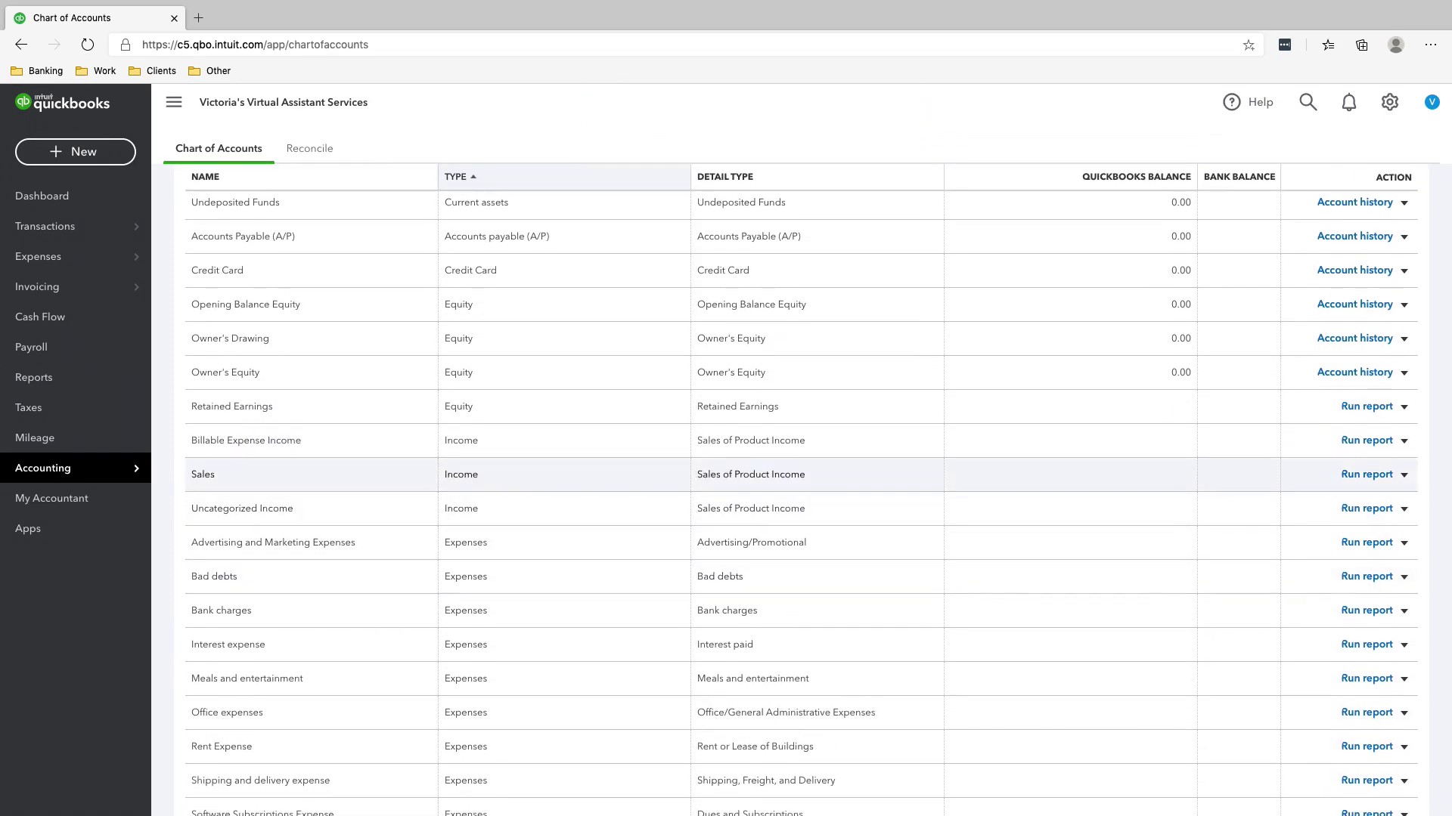
pyautogui.click(1403, 475)
pyautogui.click(1312, 496)
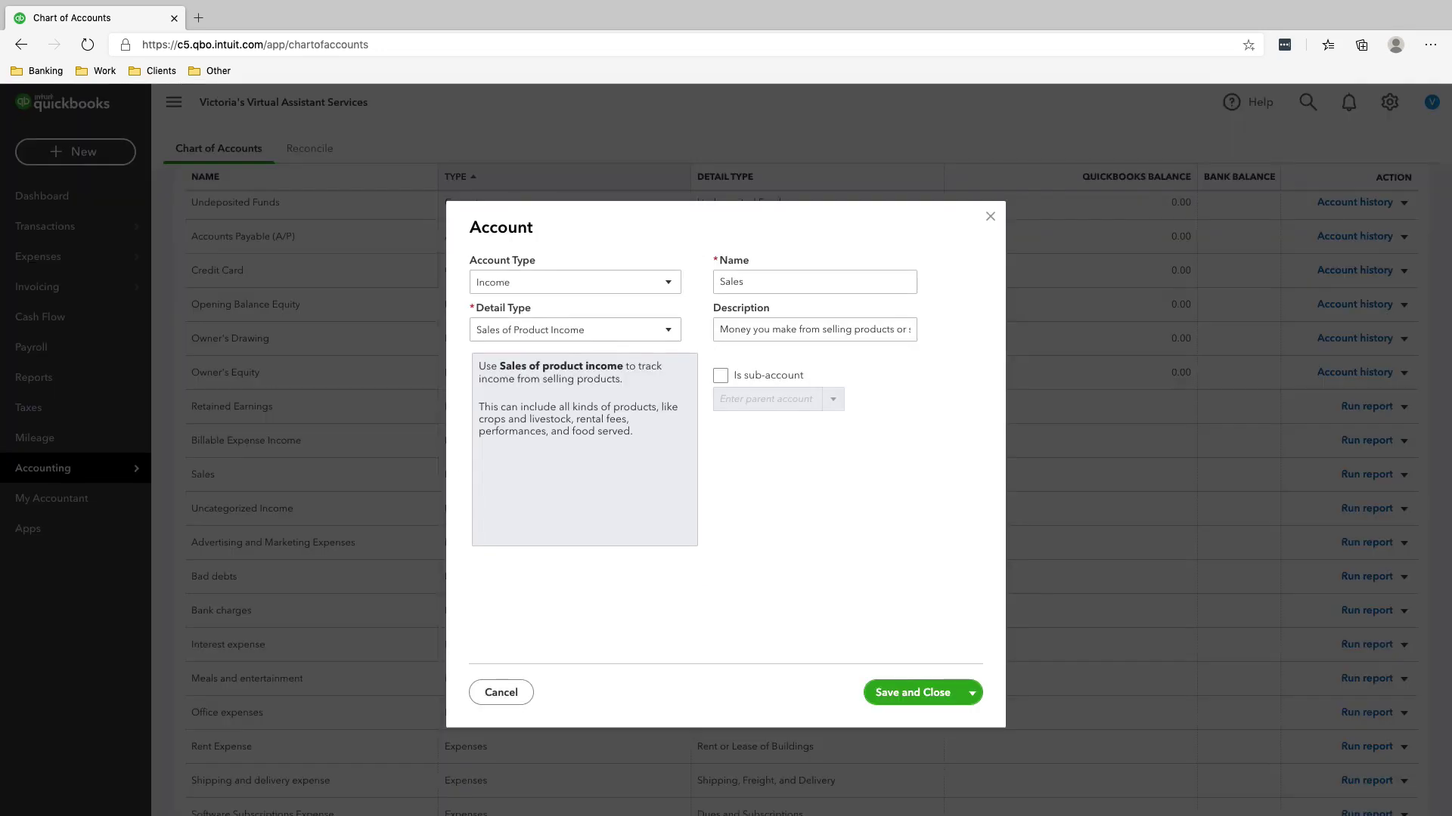
pyautogui.click(574, 329)
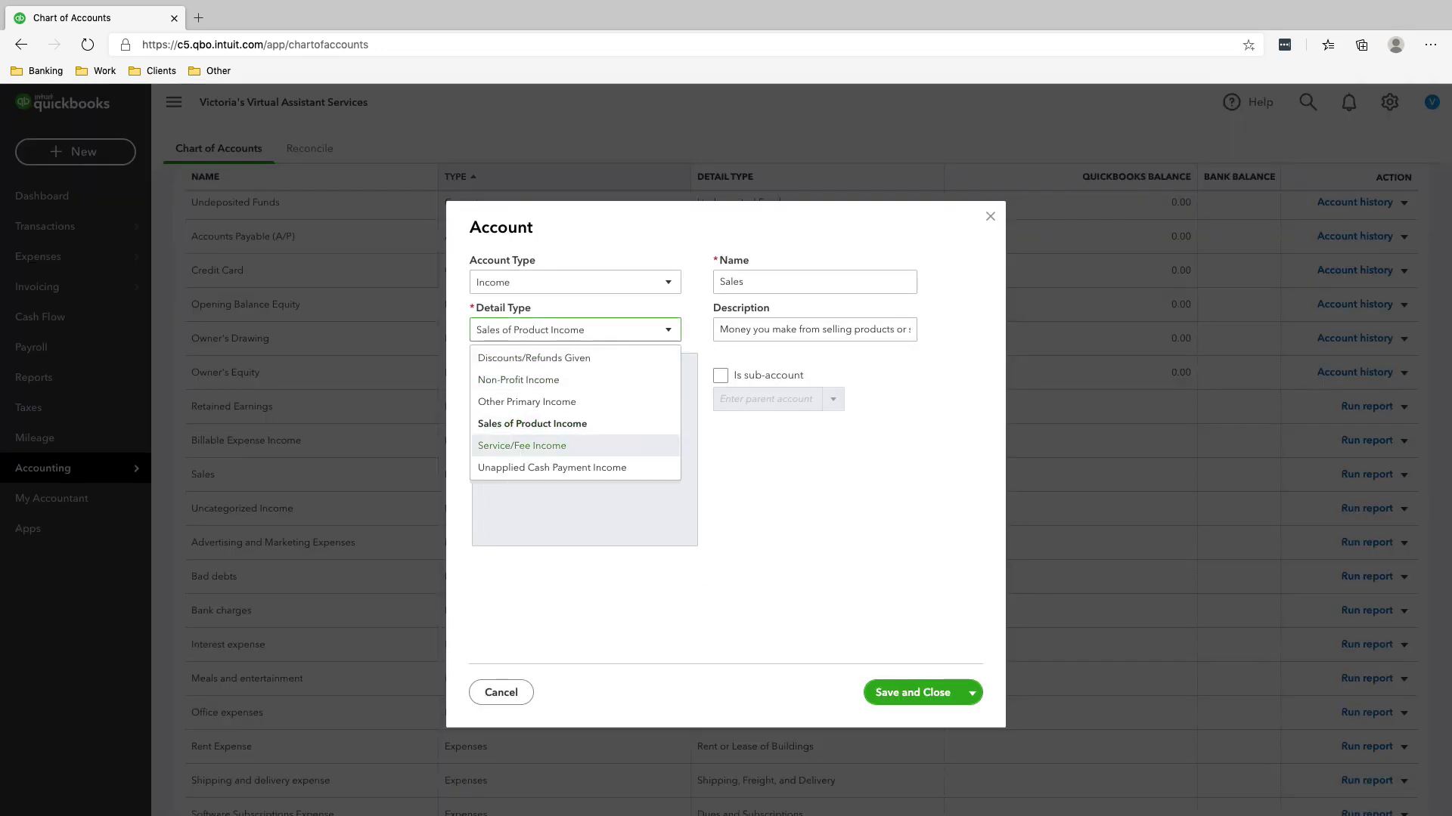
pyautogui.press('Return')
# Rename the Sales account to Income, clear its description, and save it with the detail type change accepted.
pyautogui.press('Tab')
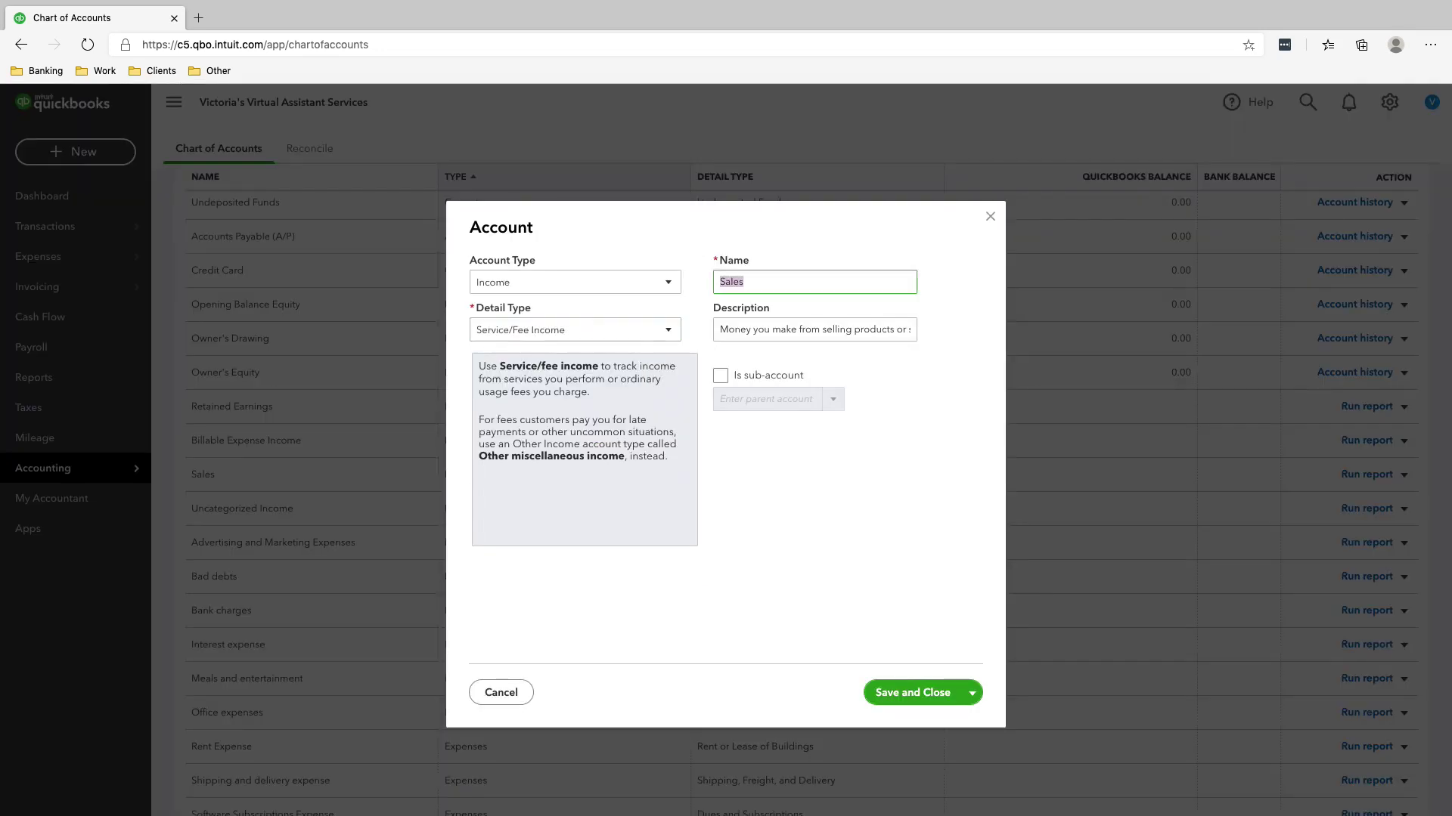
pyautogui.press('BackSpace')
pyautogui.write('Income')
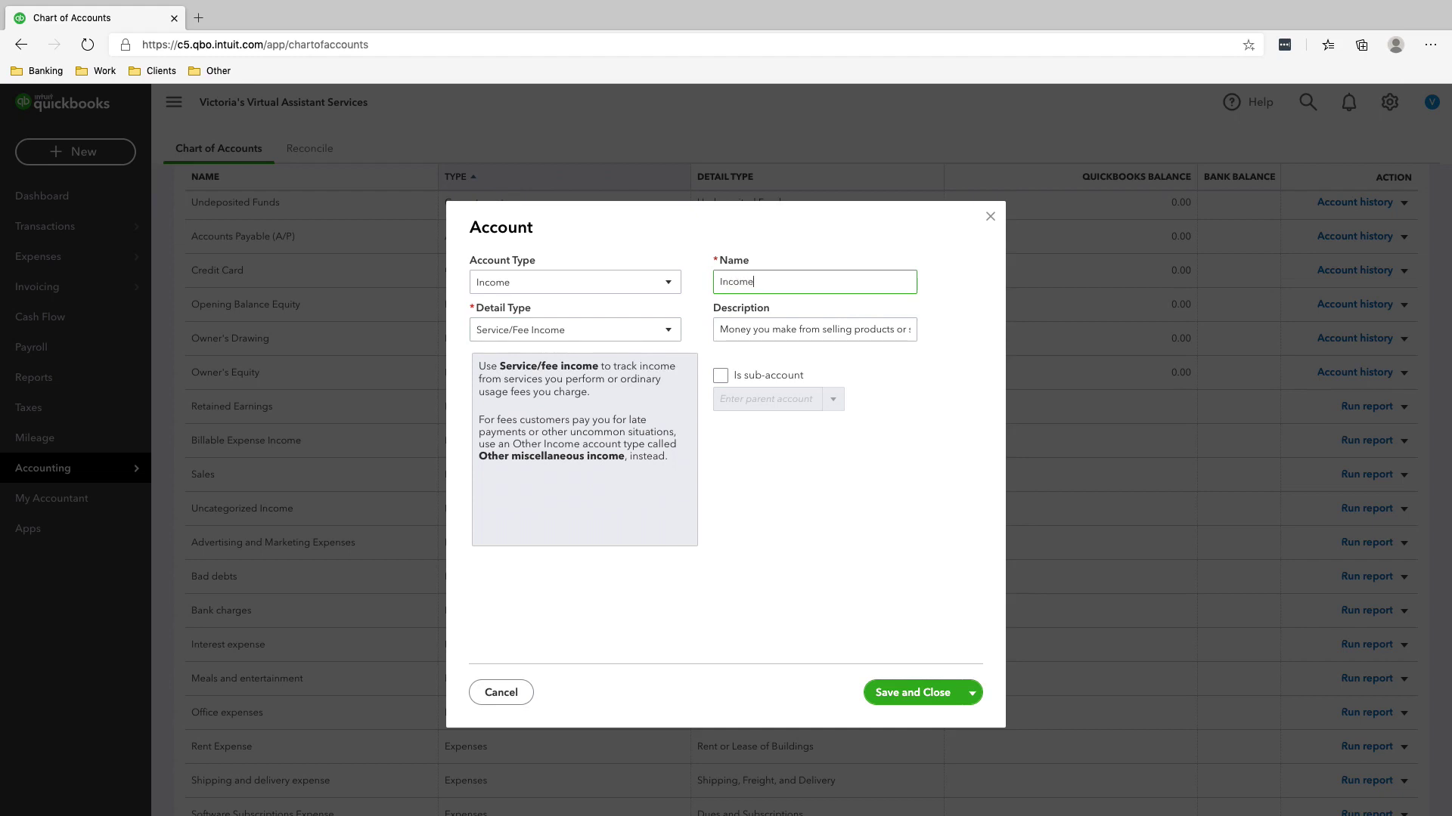
pyautogui.press('Tab')
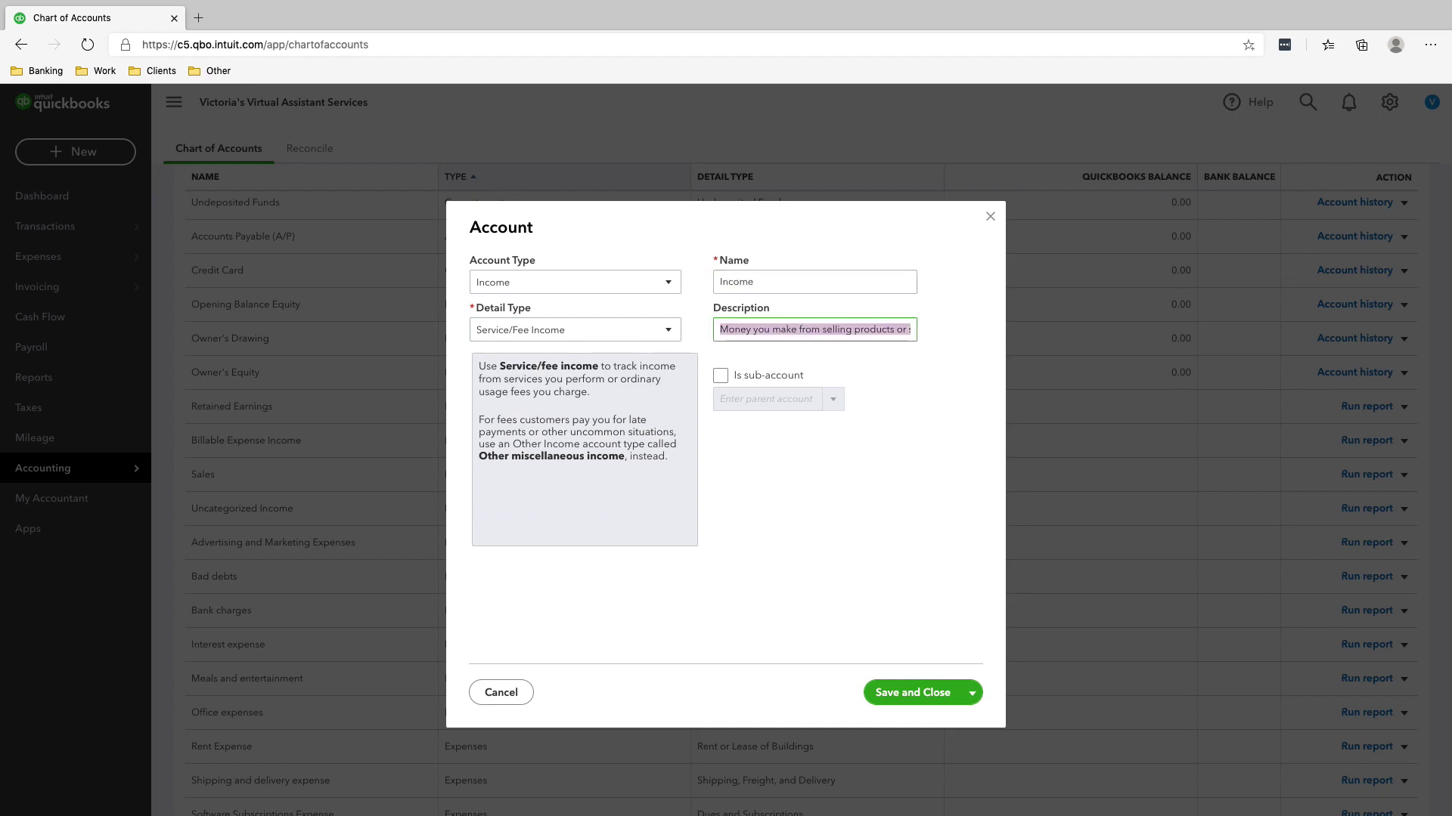
pyautogui.press('BackSpace')
pyautogui.click(912, 691)
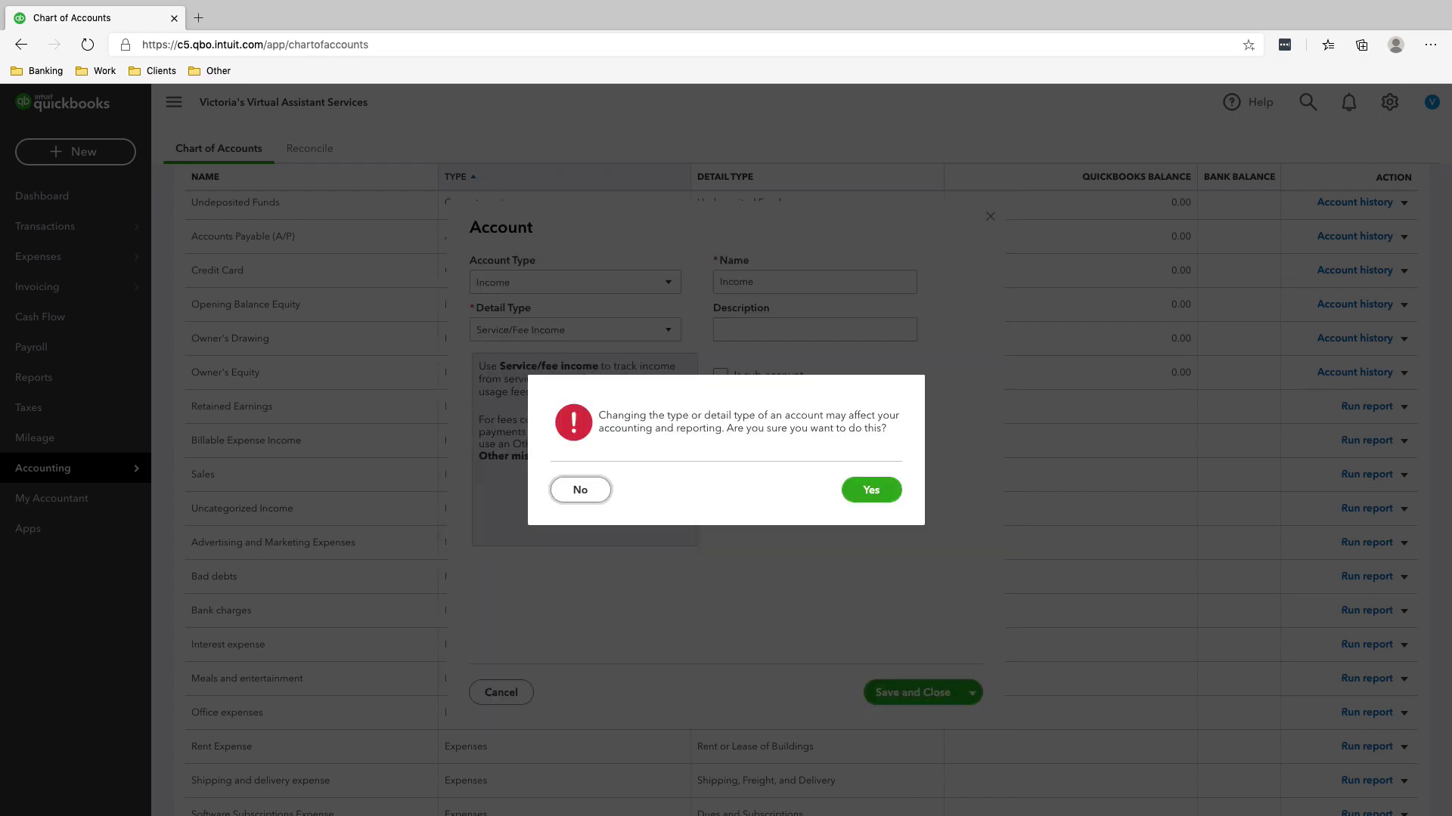
pyautogui.click(870, 490)
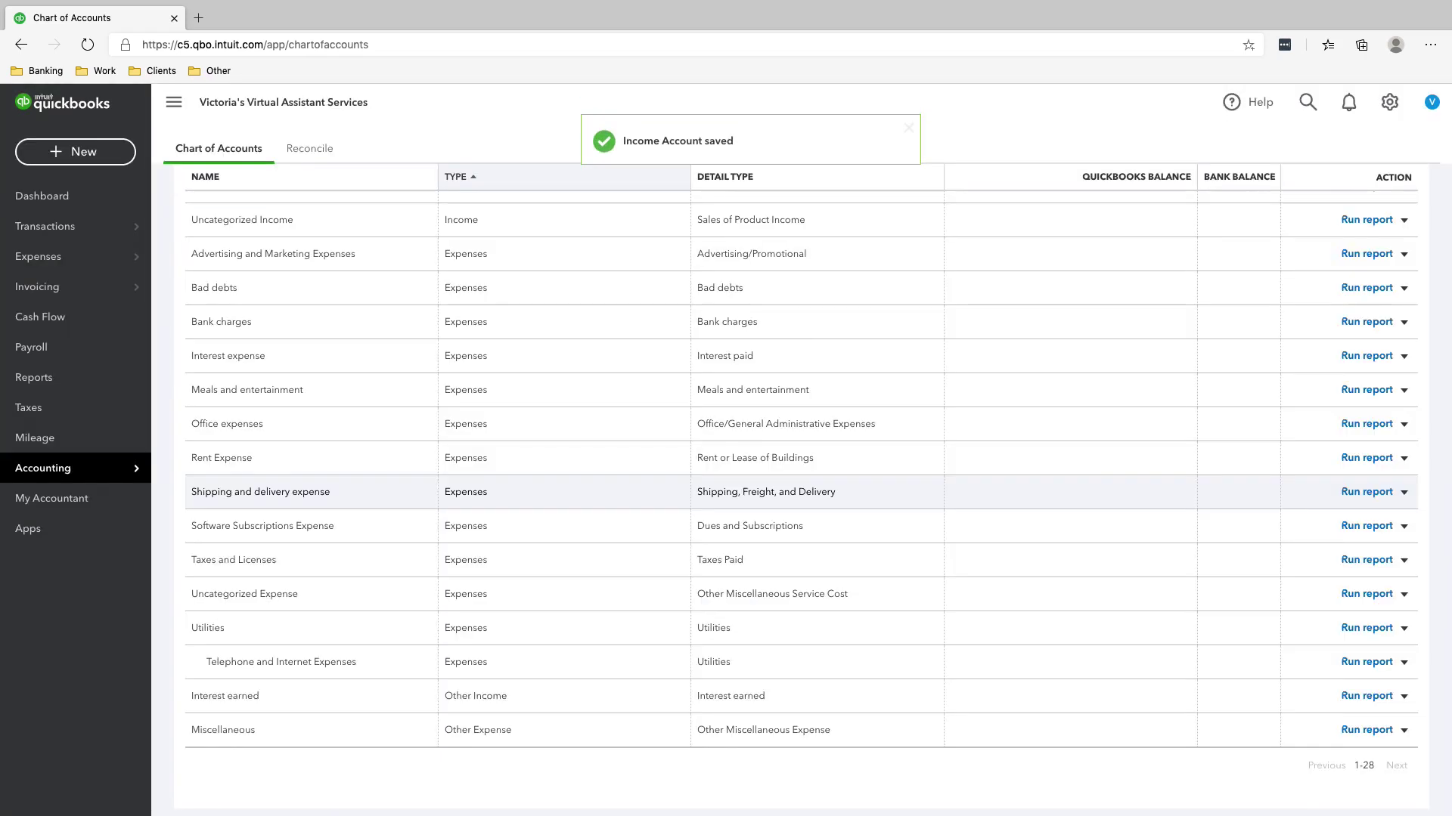
pyautogui.scroll(6, 801, 525)
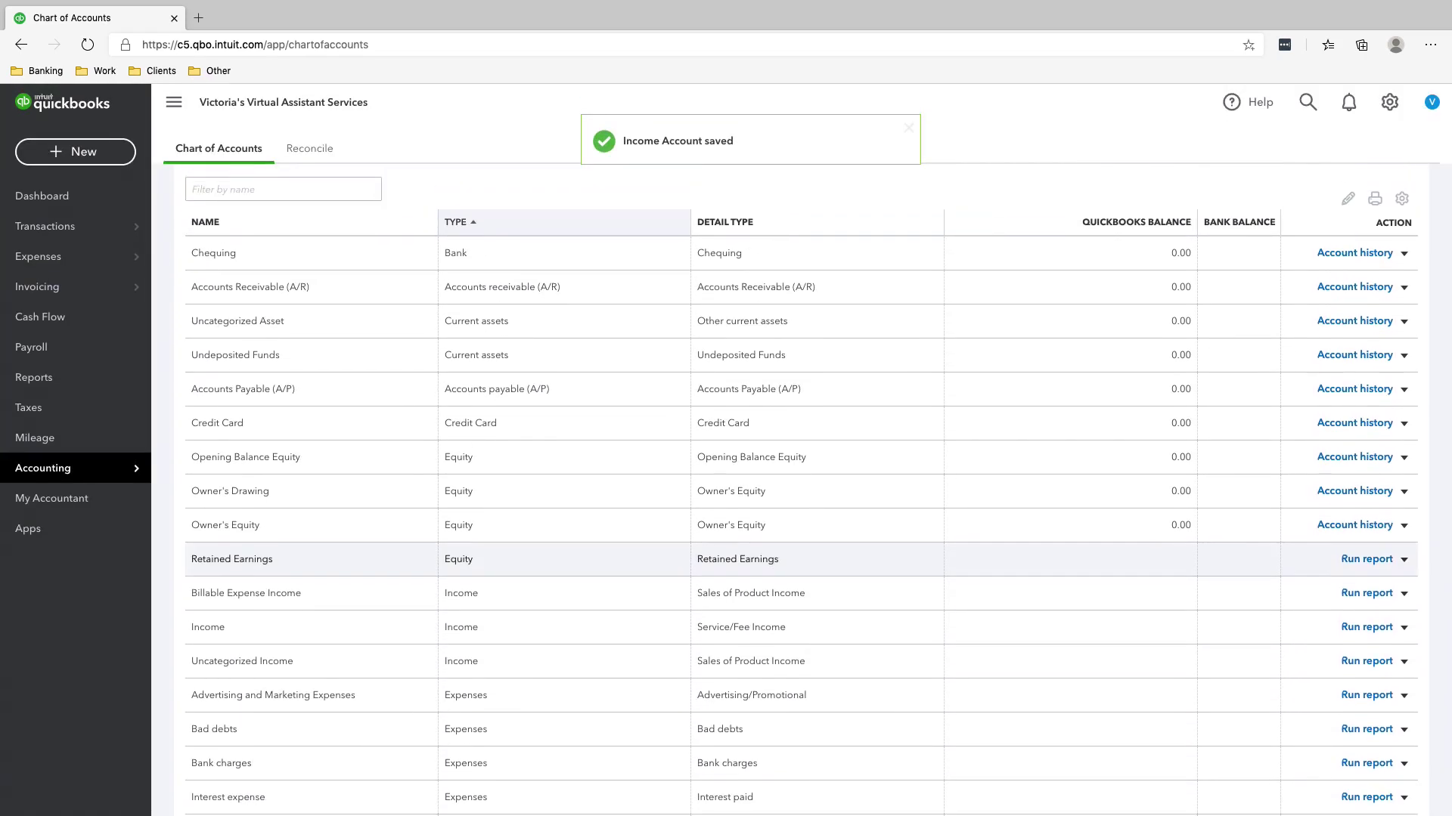
pyautogui.moveTo(190, 627); pyautogui.dragTo(786, 627)
pyautogui.click(787, 627)
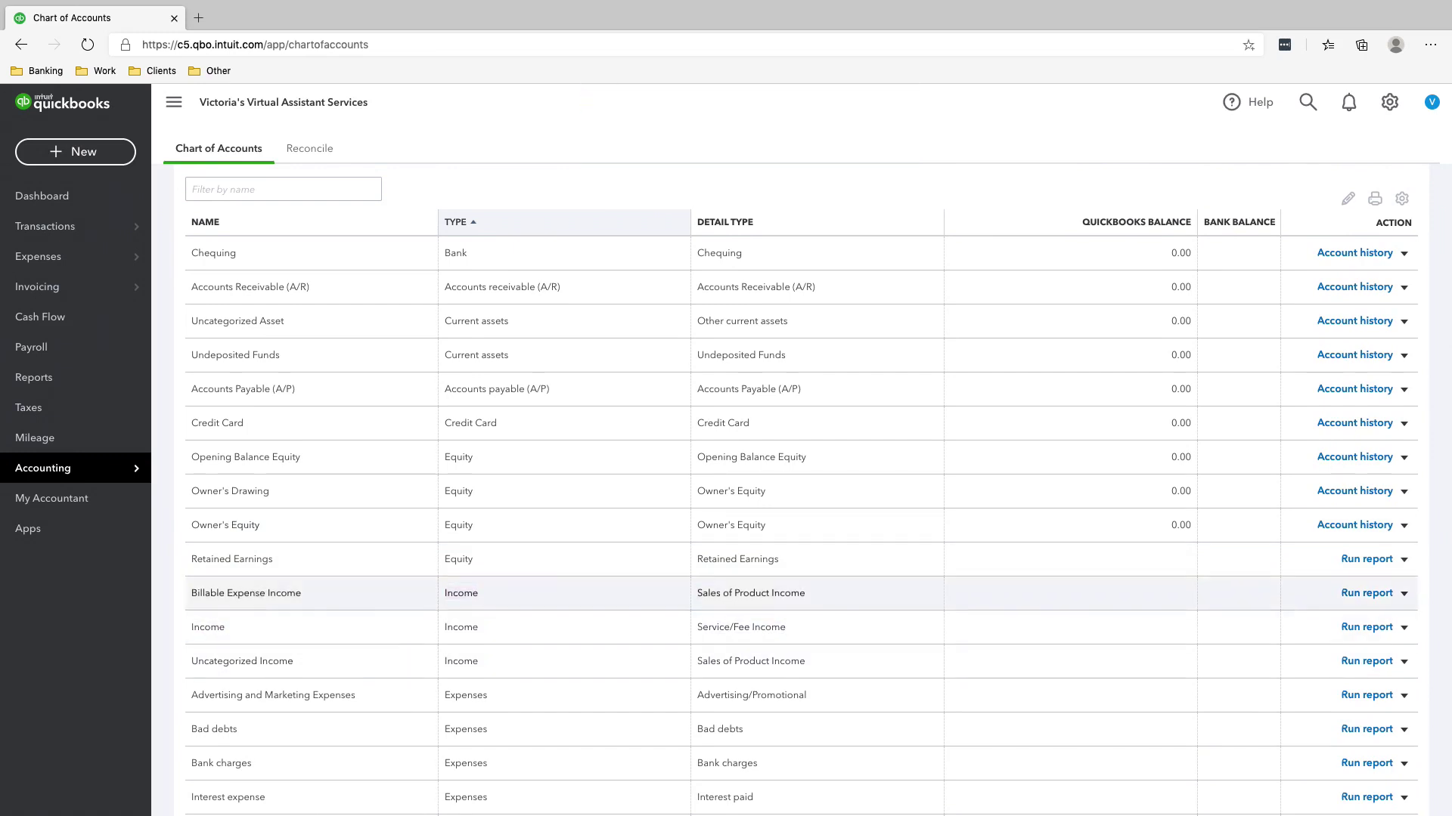
# Start a new account with the type Income and the detail type Service/Fee Income.
pyautogui.scroll(1, 786, 490)
pyautogui.click(1389, 195)
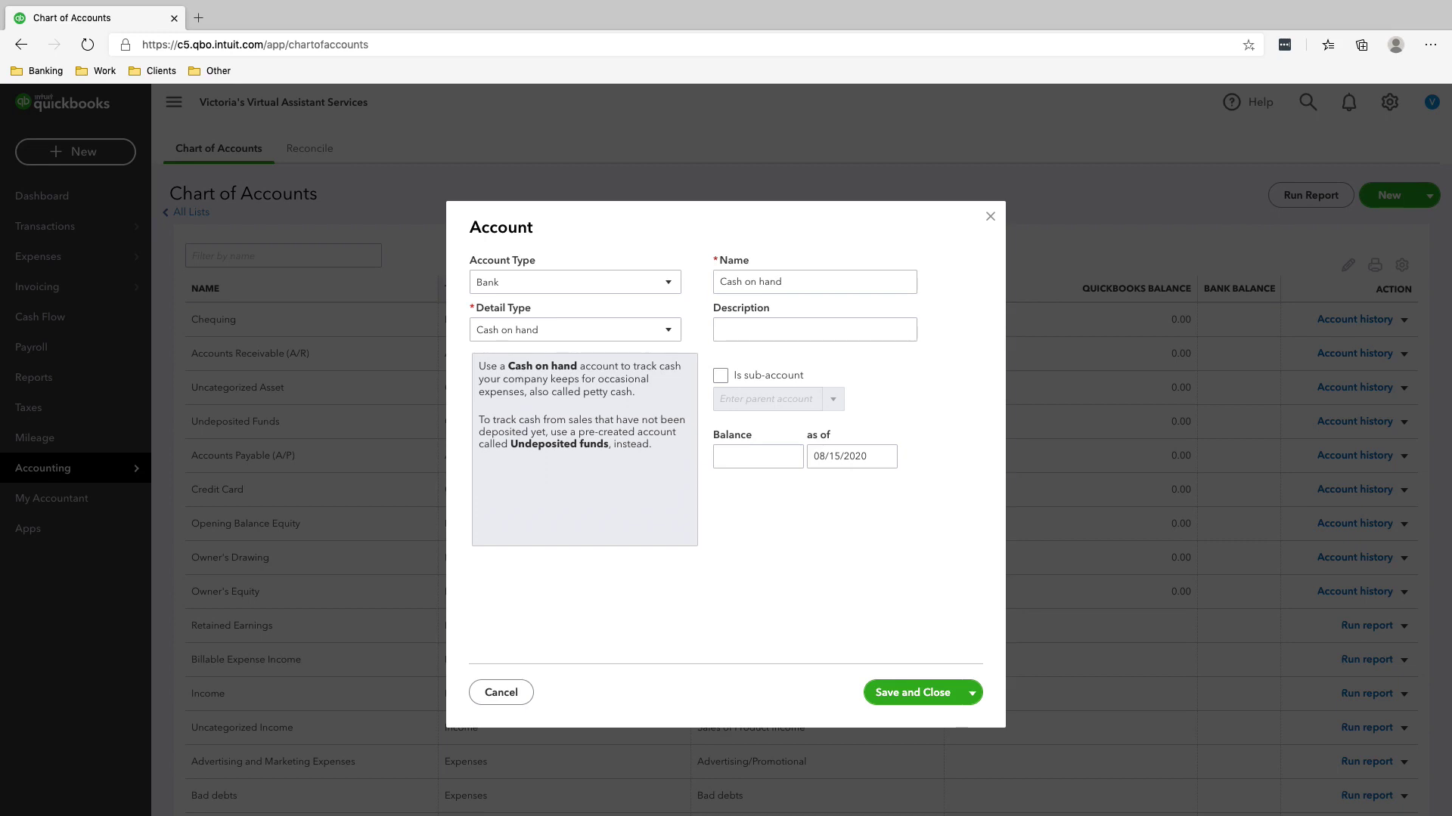
pyautogui.click(574, 282)
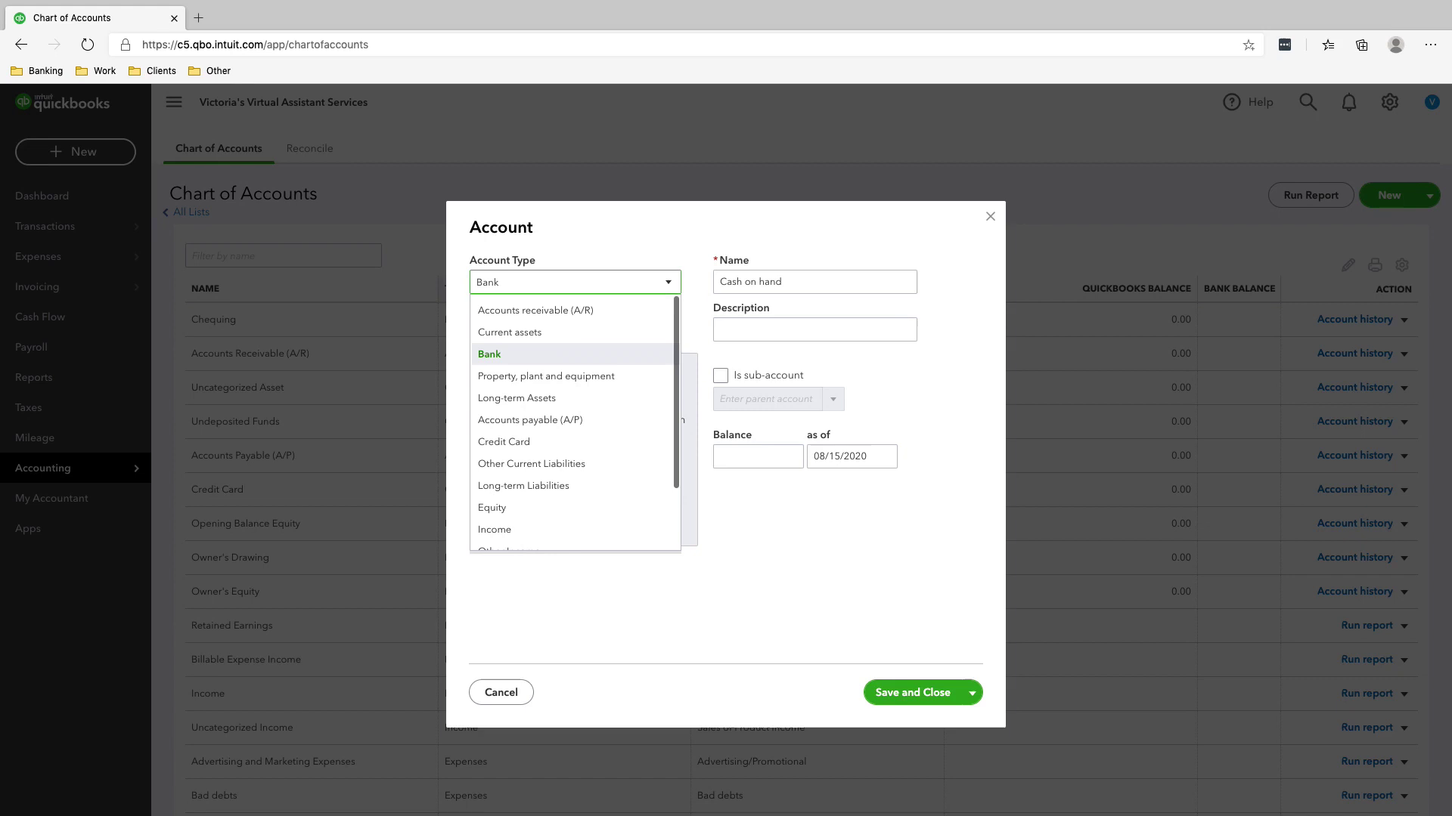
pyautogui.scroll(-1, 574, 526)
pyautogui.press('Return')
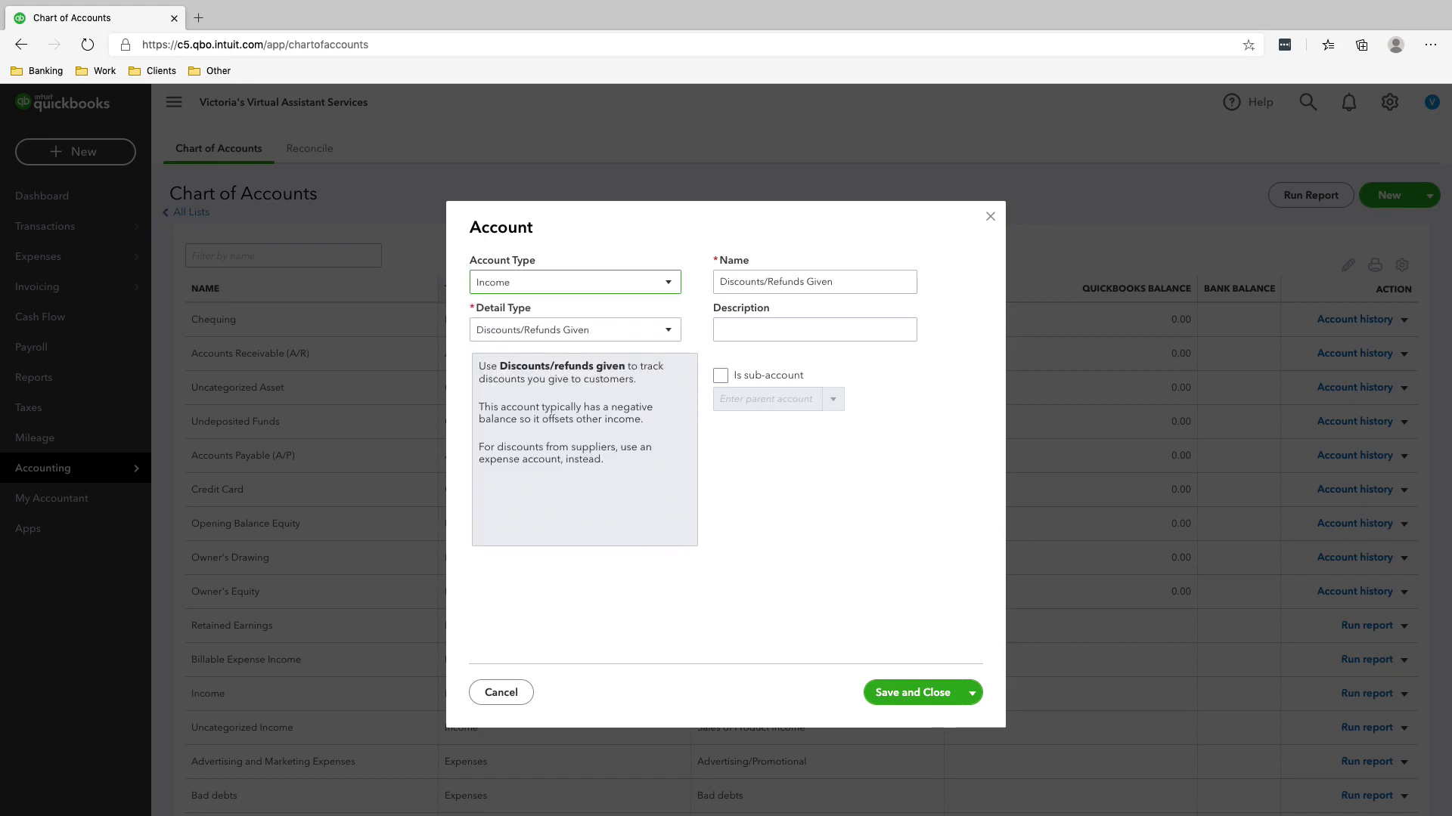
pyautogui.click(573, 329)
pyautogui.click(573, 445)
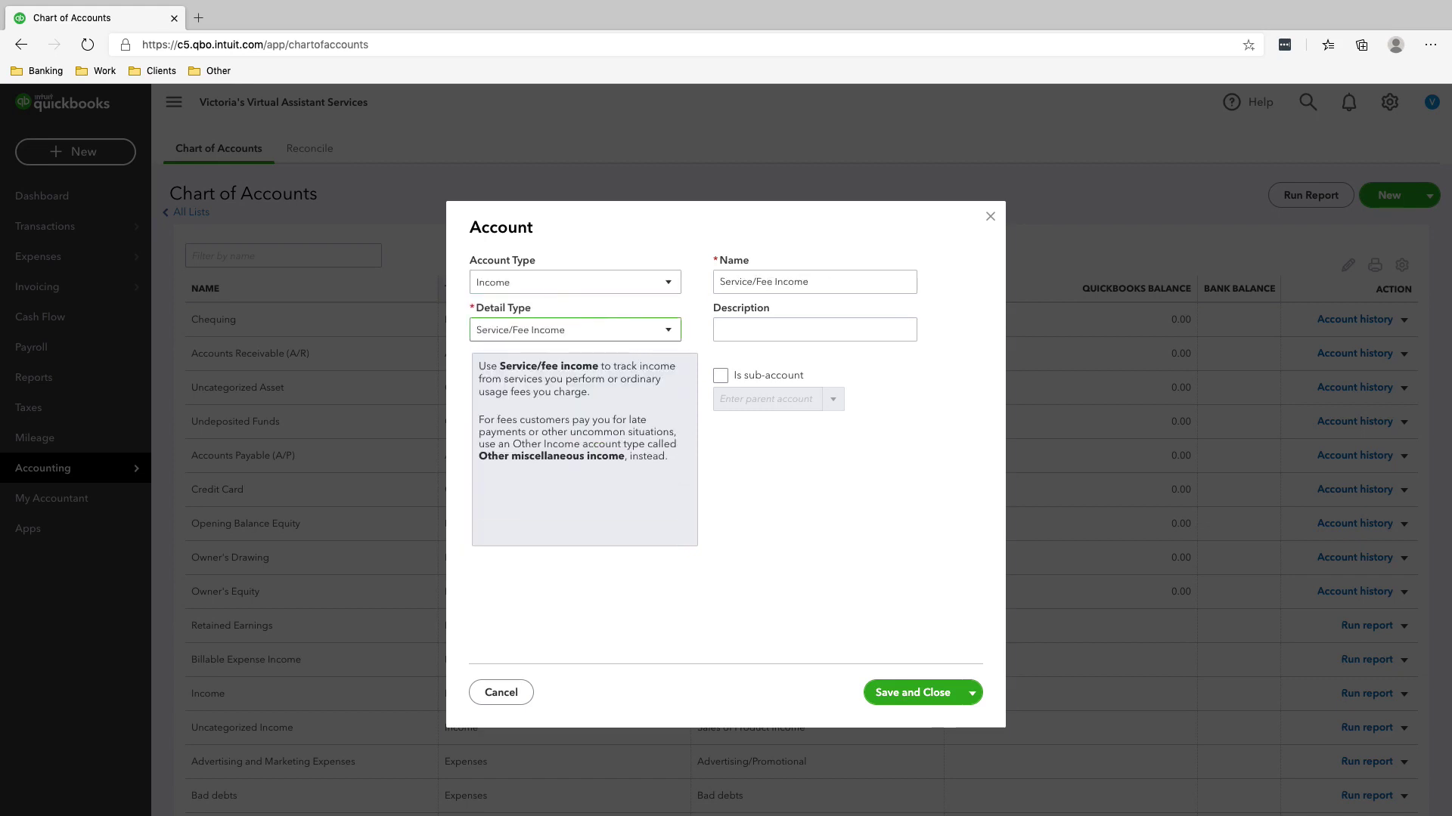
# Name the new income account Email Marketing Income and mark it as a sub-account.
pyautogui.press('Tab')
pyautogui.press('BackSpace')
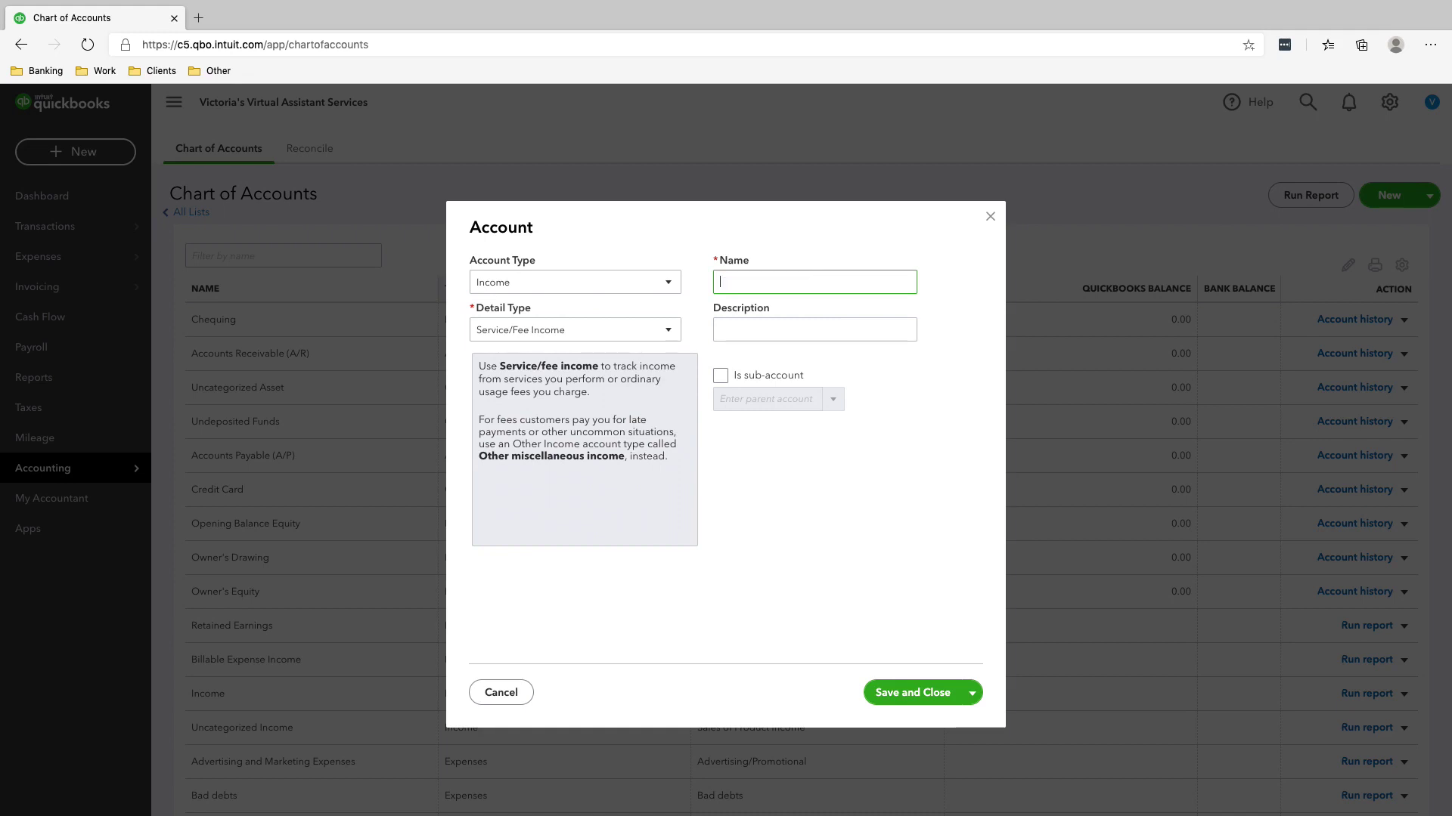
pyautogui.write('W')
pyautogui.press('BackSpace')
pyautogui.write('Email Marketing Income')
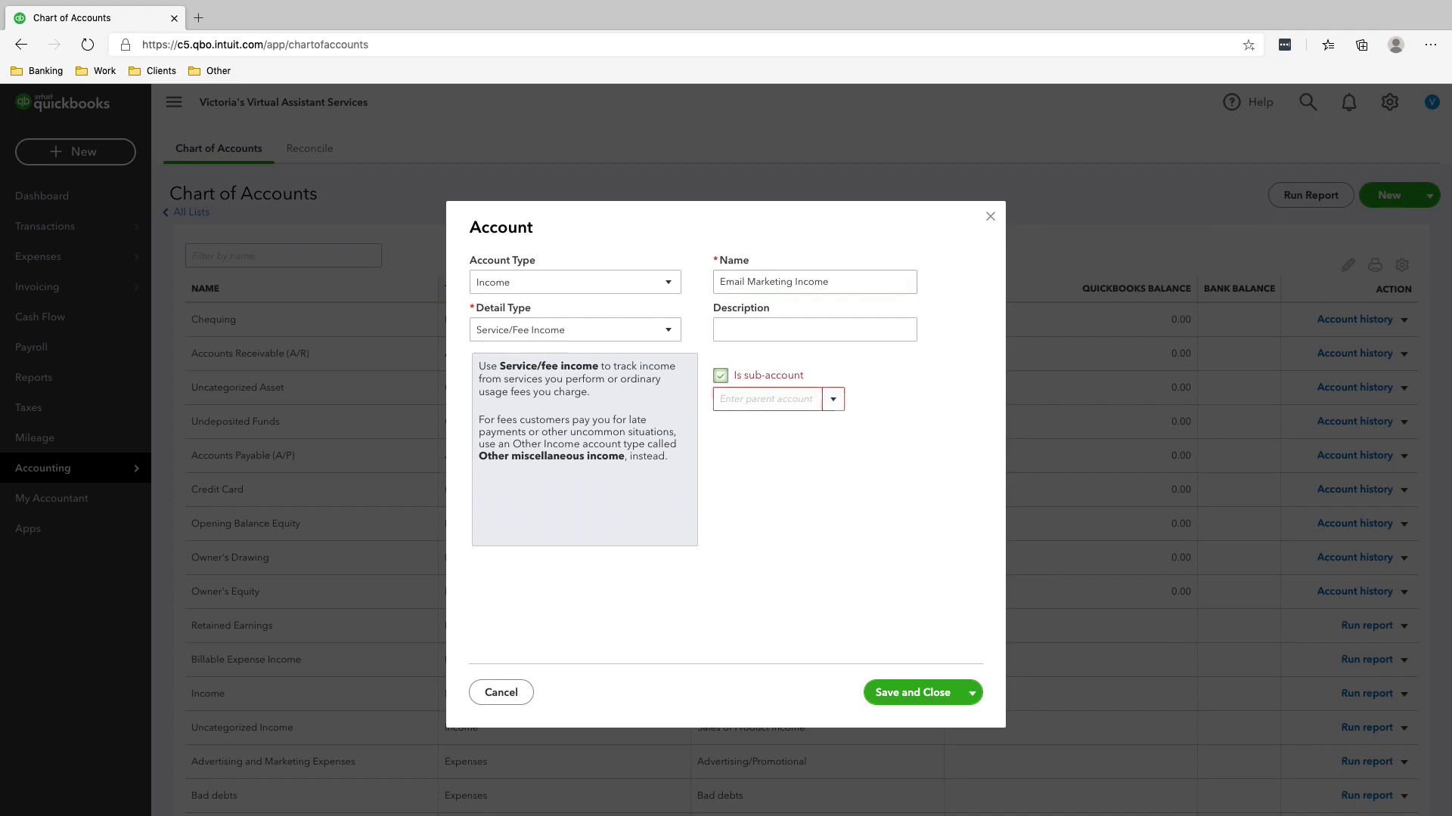
# Assign Income as the parent account of Email Marketing Income and save the account.
pyautogui.click(766, 398)
pyautogui.write('incom')
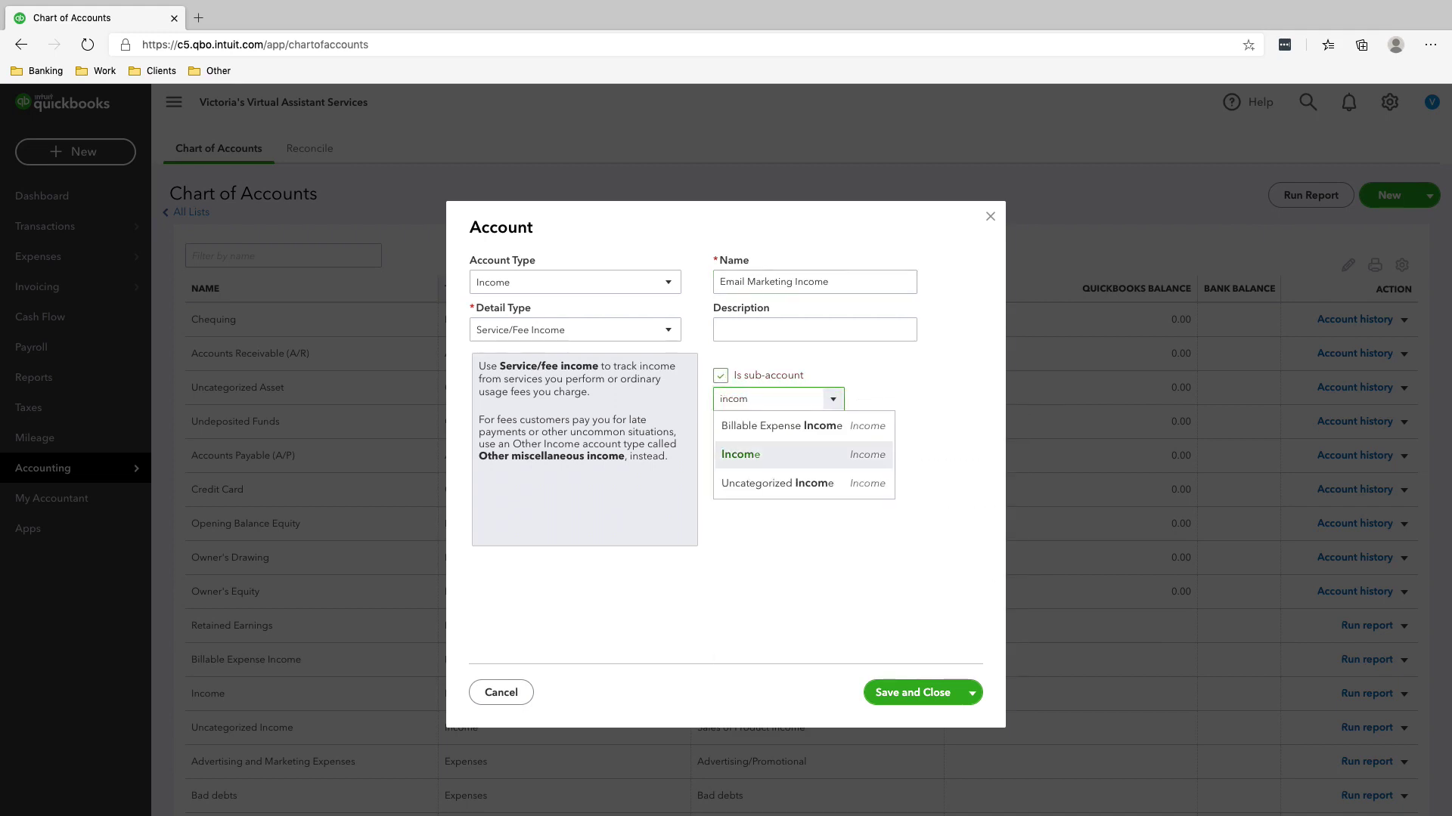
pyautogui.press('Return')
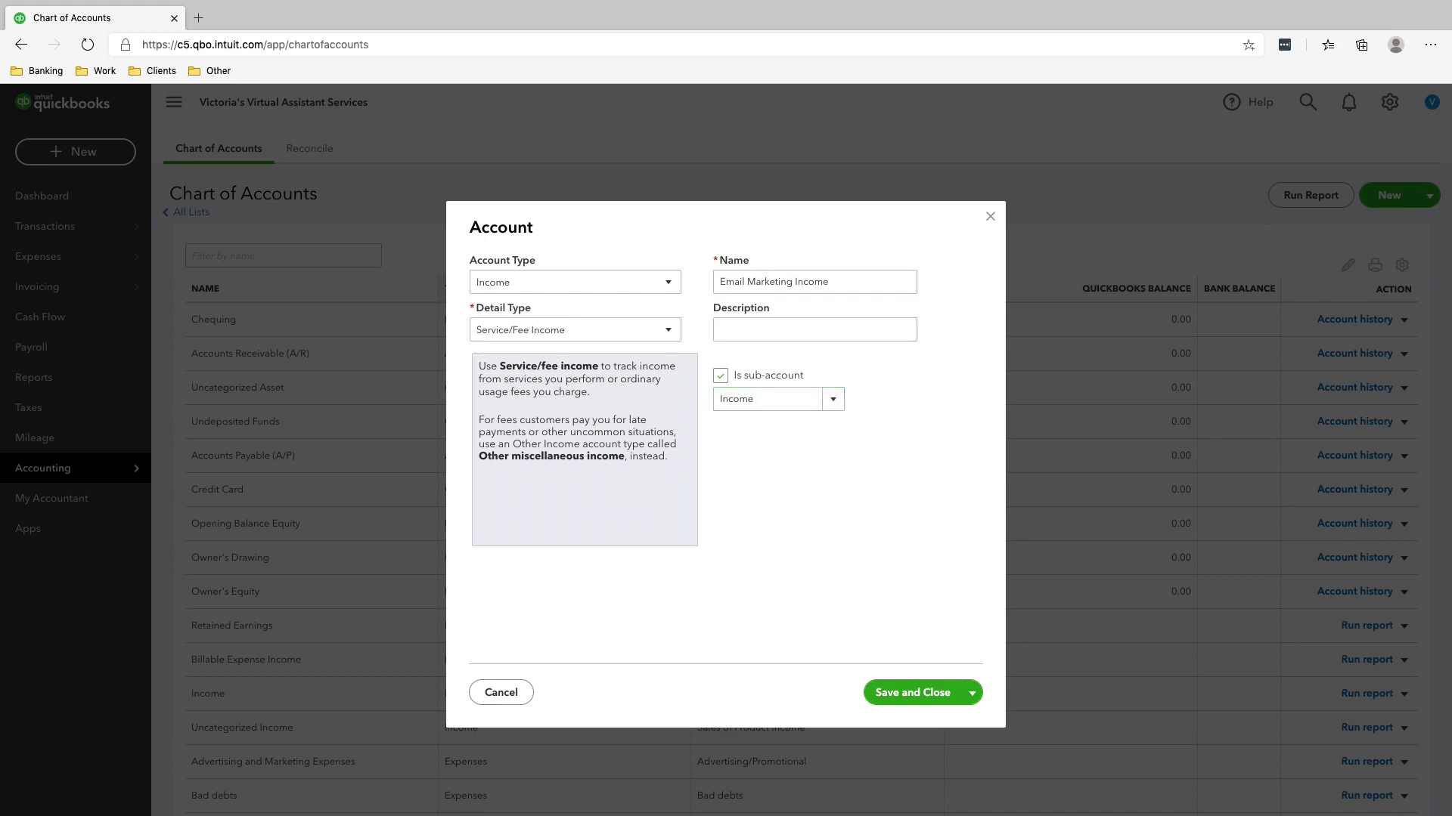
pyautogui.click(912, 692)
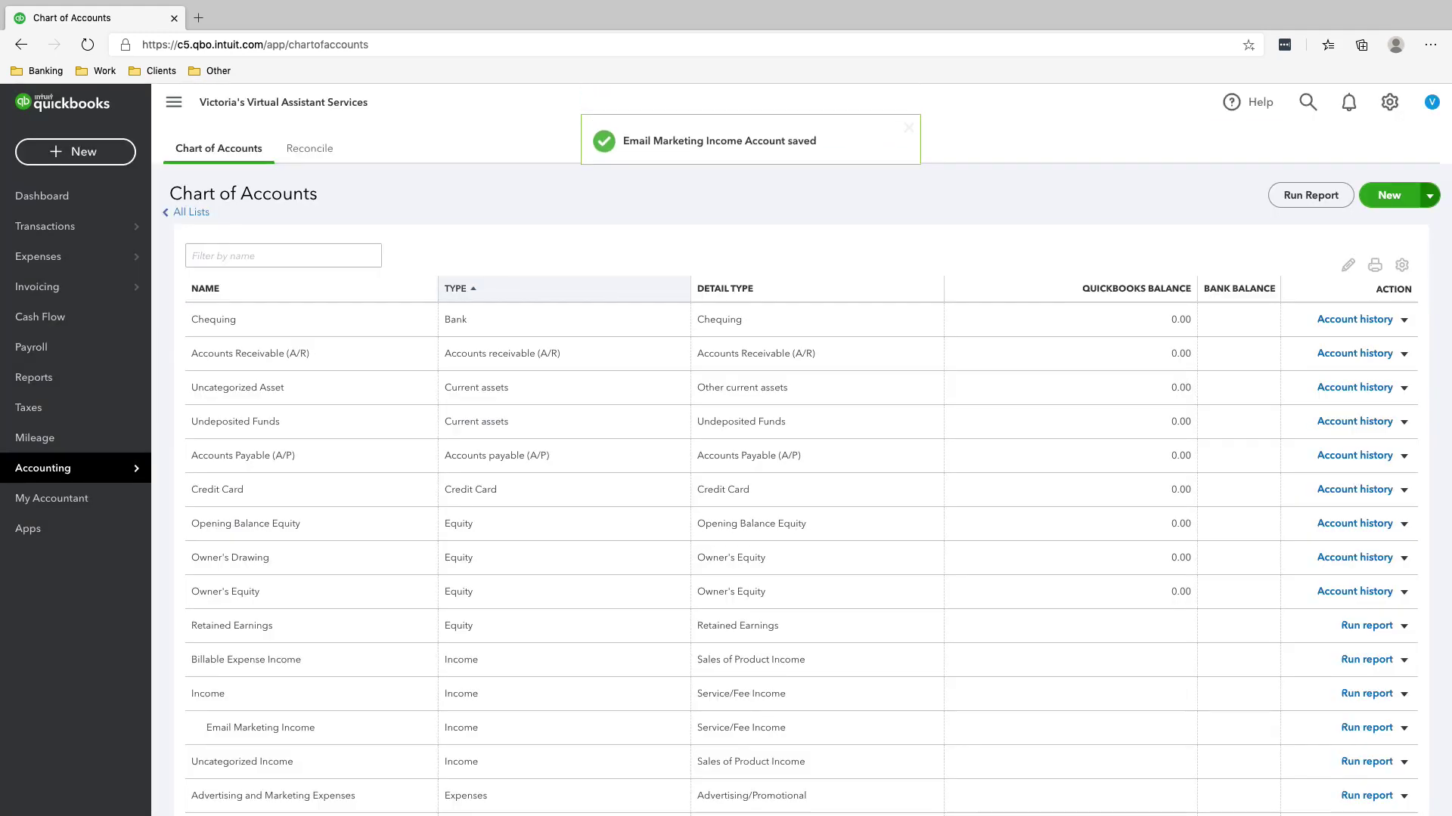
# Start a new account with the type Income and the detail type Service/Fee Income.
pyautogui.scroll(-3, 756, 548)
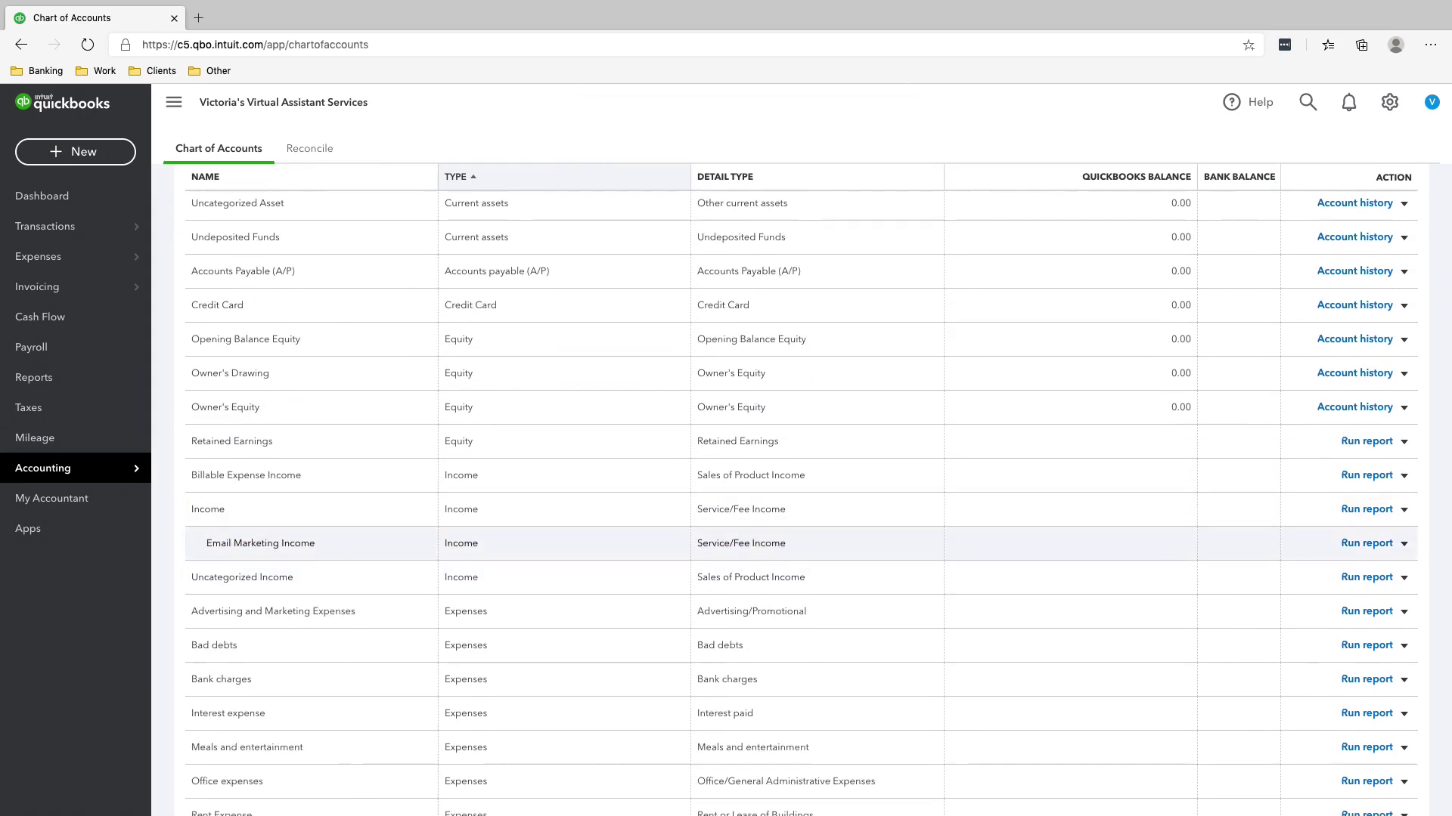
pyautogui.scroll(3, 756, 304)
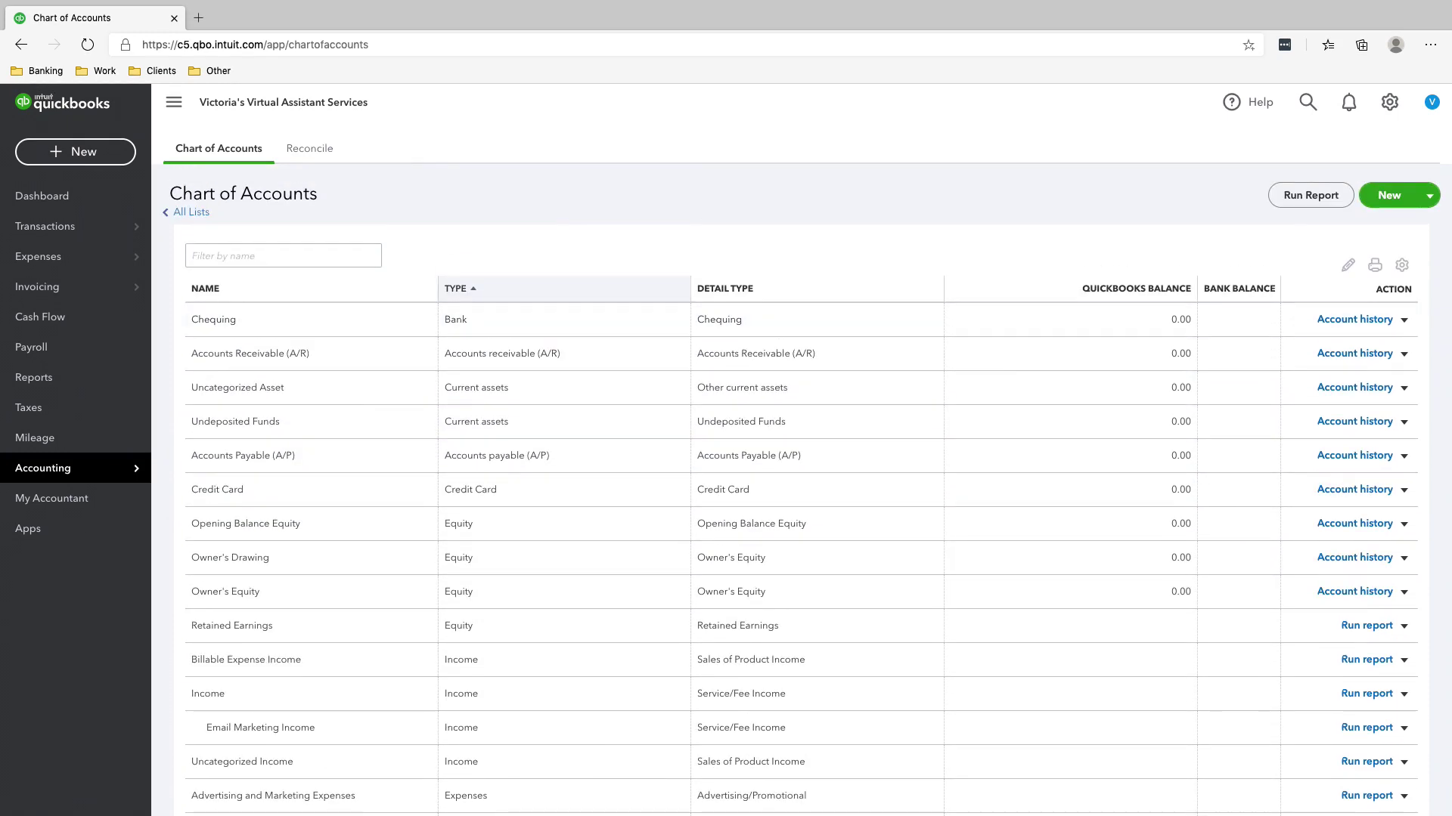
pyautogui.click(1388, 195)
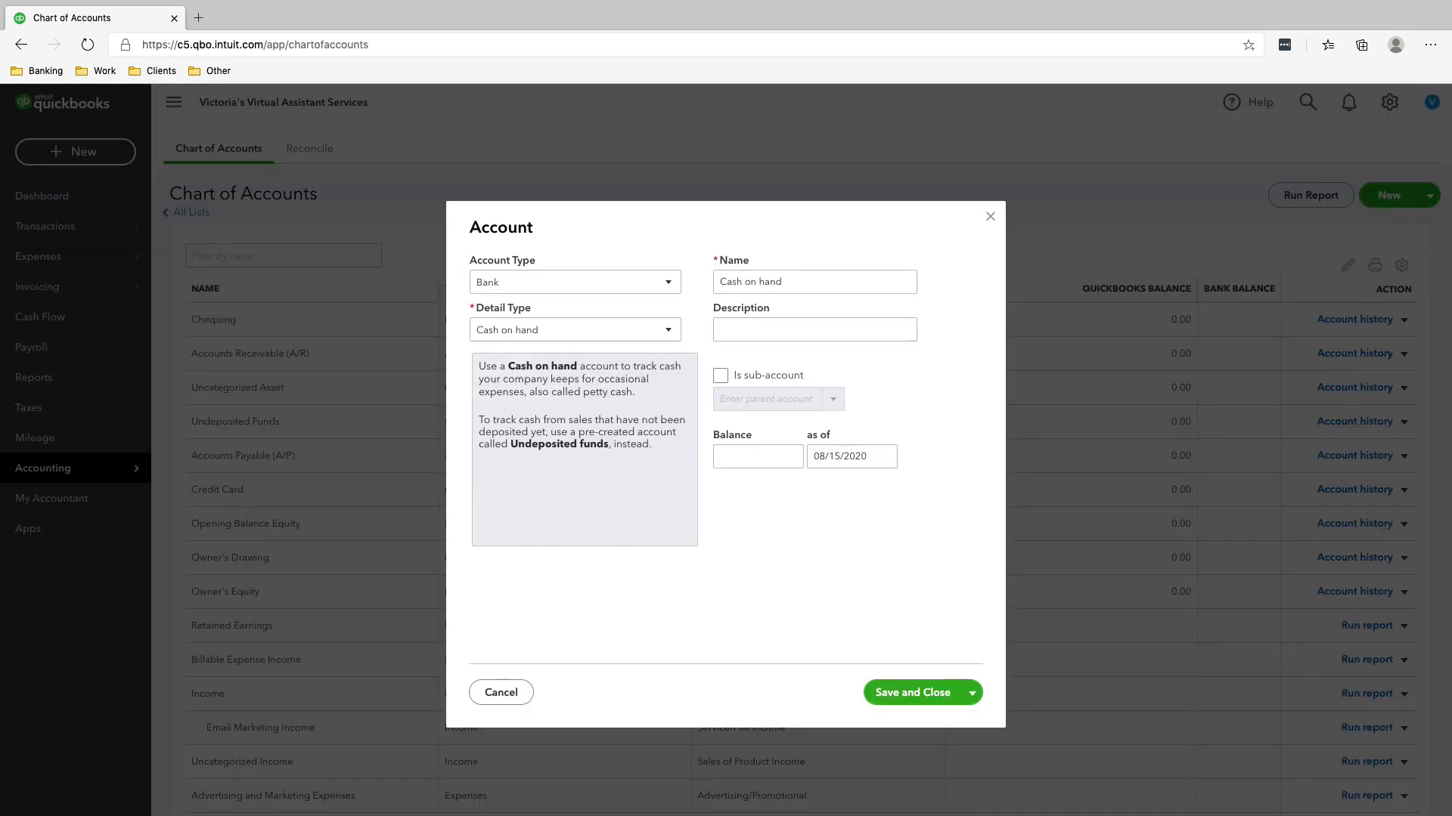
pyautogui.click(574, 282)
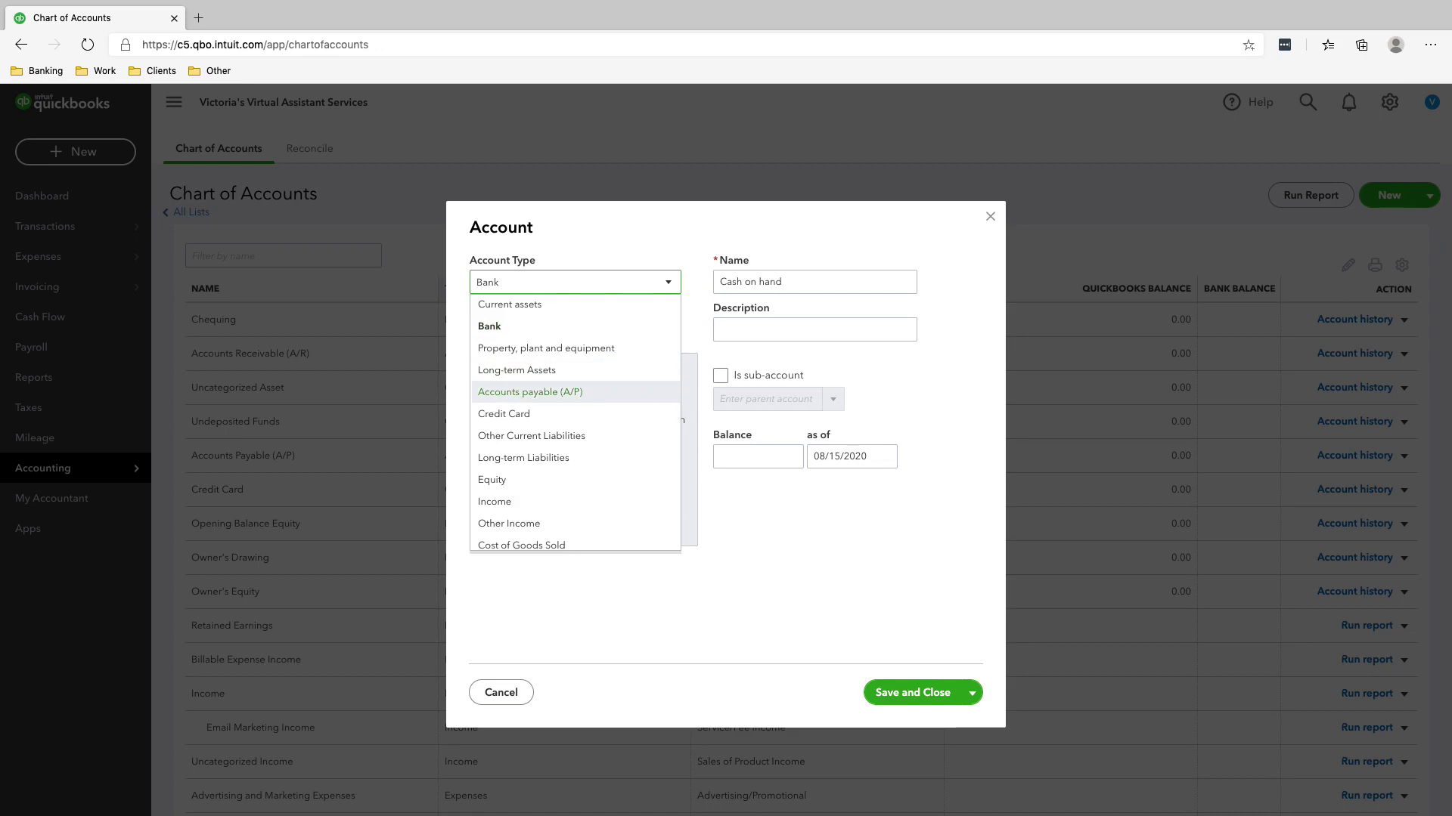
pyautogui.scroll(-1, 575, 392)
pyautogui.click(575, 451)
pyautogui.click(575, 330)
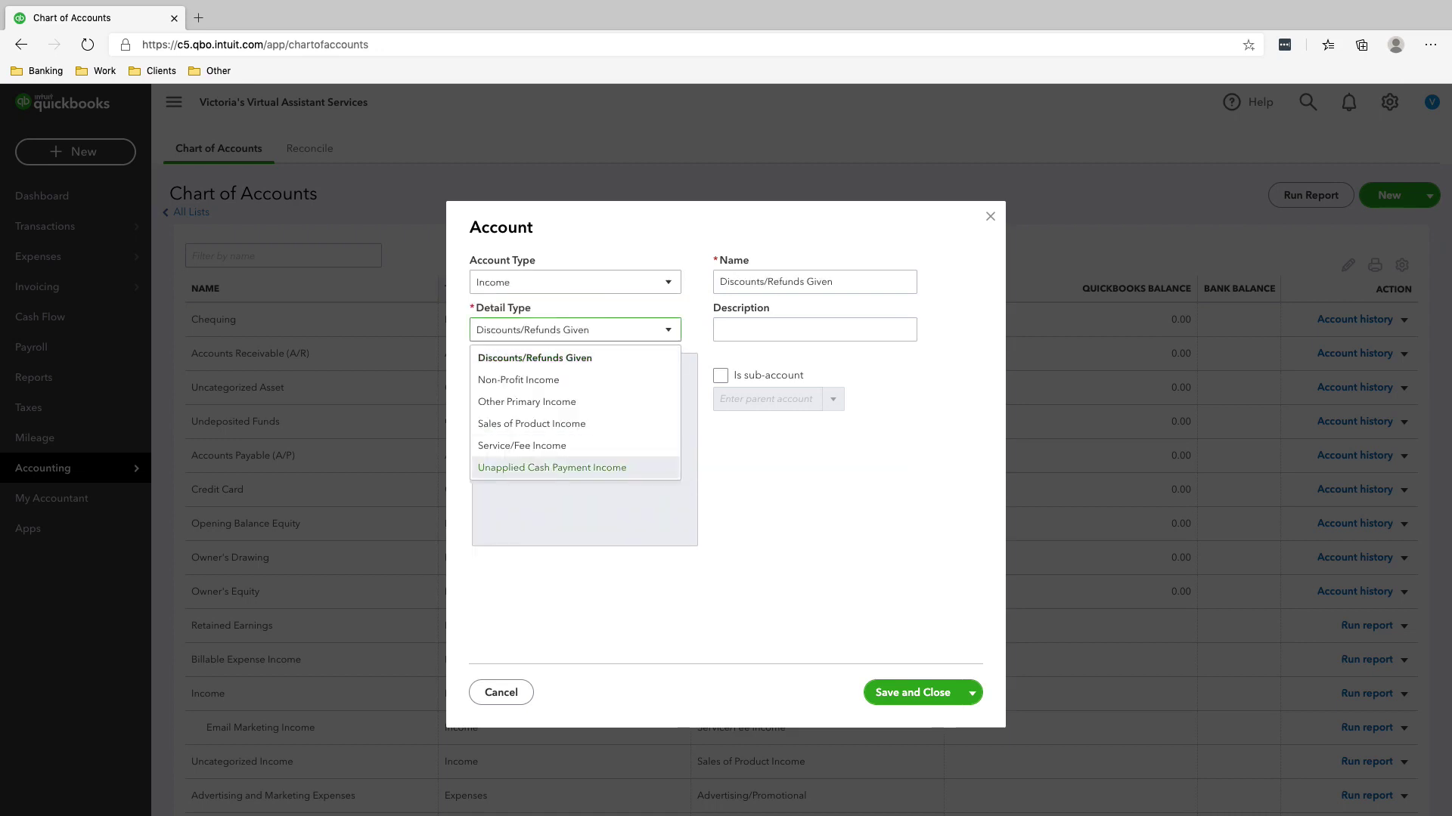
pyautogui.click(518, 446)
# Name the new income account Customer Service Support Income.
pyautogui.click(814, 281)
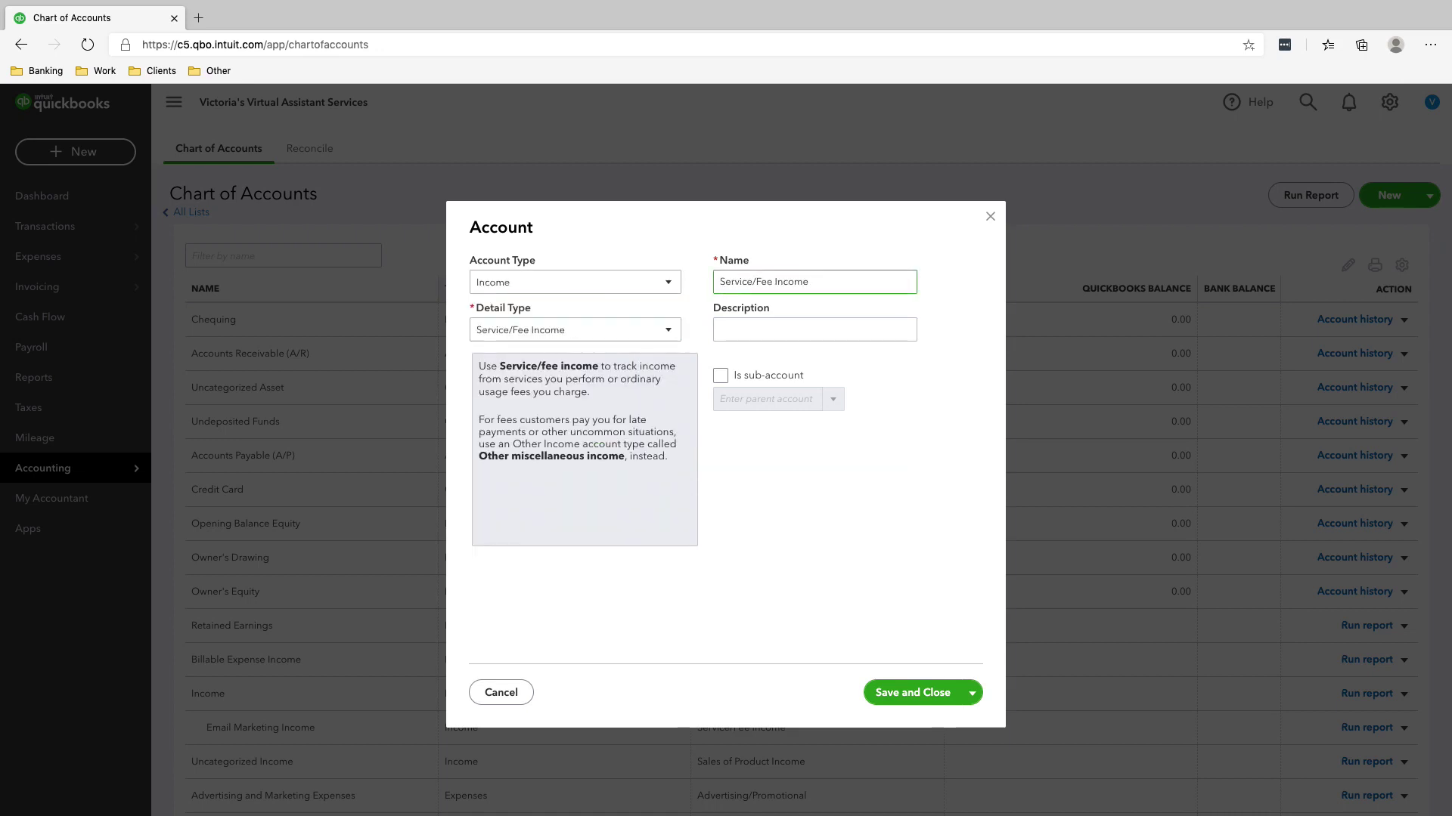
pyautogui.hotkey('ctrl', 'a')
pyautogui.write('Cis')
pyautogui.write('st')
pyautogui.press('BackSpace')
pyautogui.press('BackSpace')
pyautogui.write('ustomer Service Supo')
pyautogui.press('BackSpace')
pyautogui.write('port Incom')
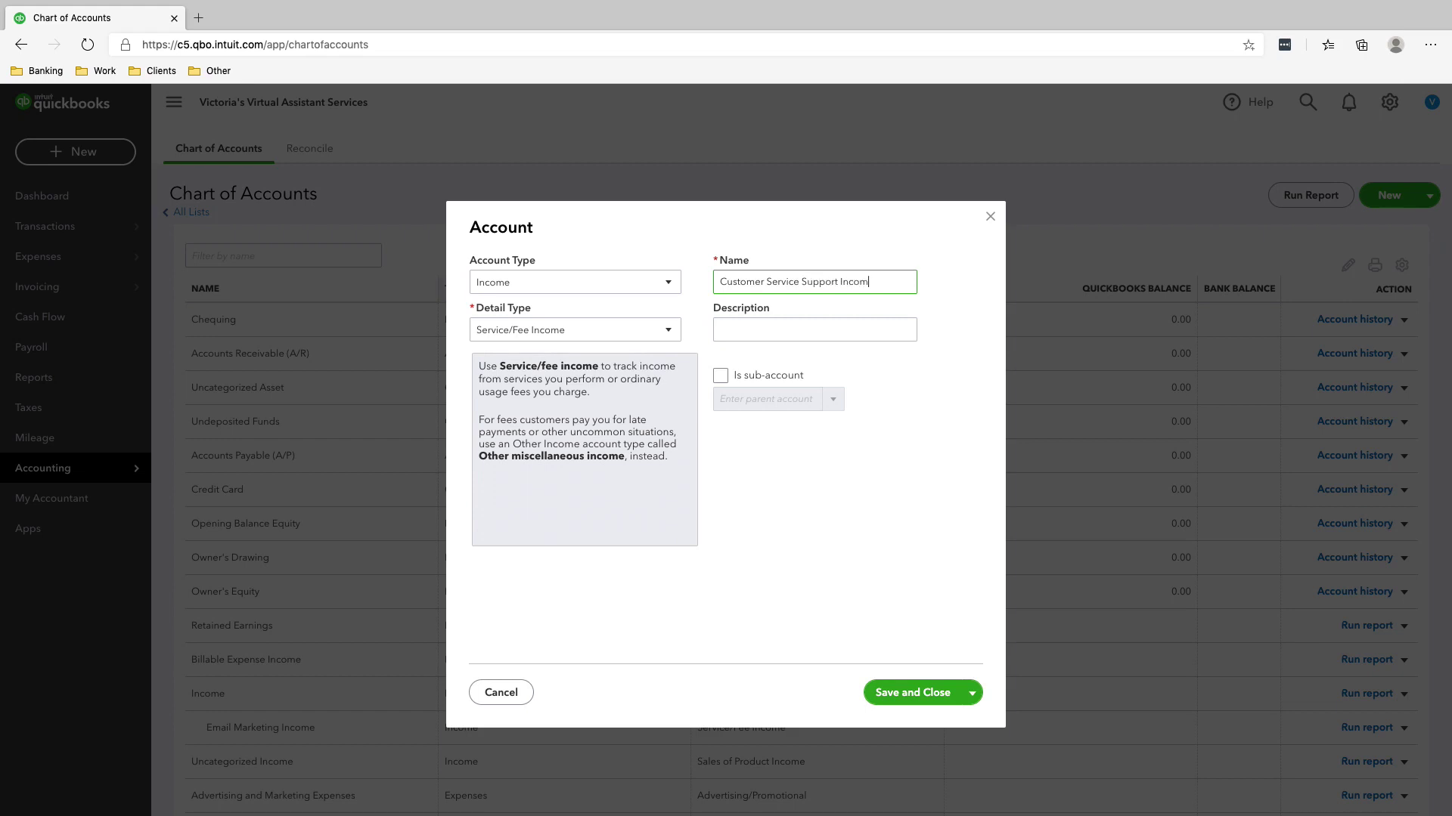
pyautogui.write('e')
# Make Customer Service Support Income a sub-account of Income and save the account.
pyautogui.press('Tab')
pyautogui.press('Tab')
pyautogui.press('space')
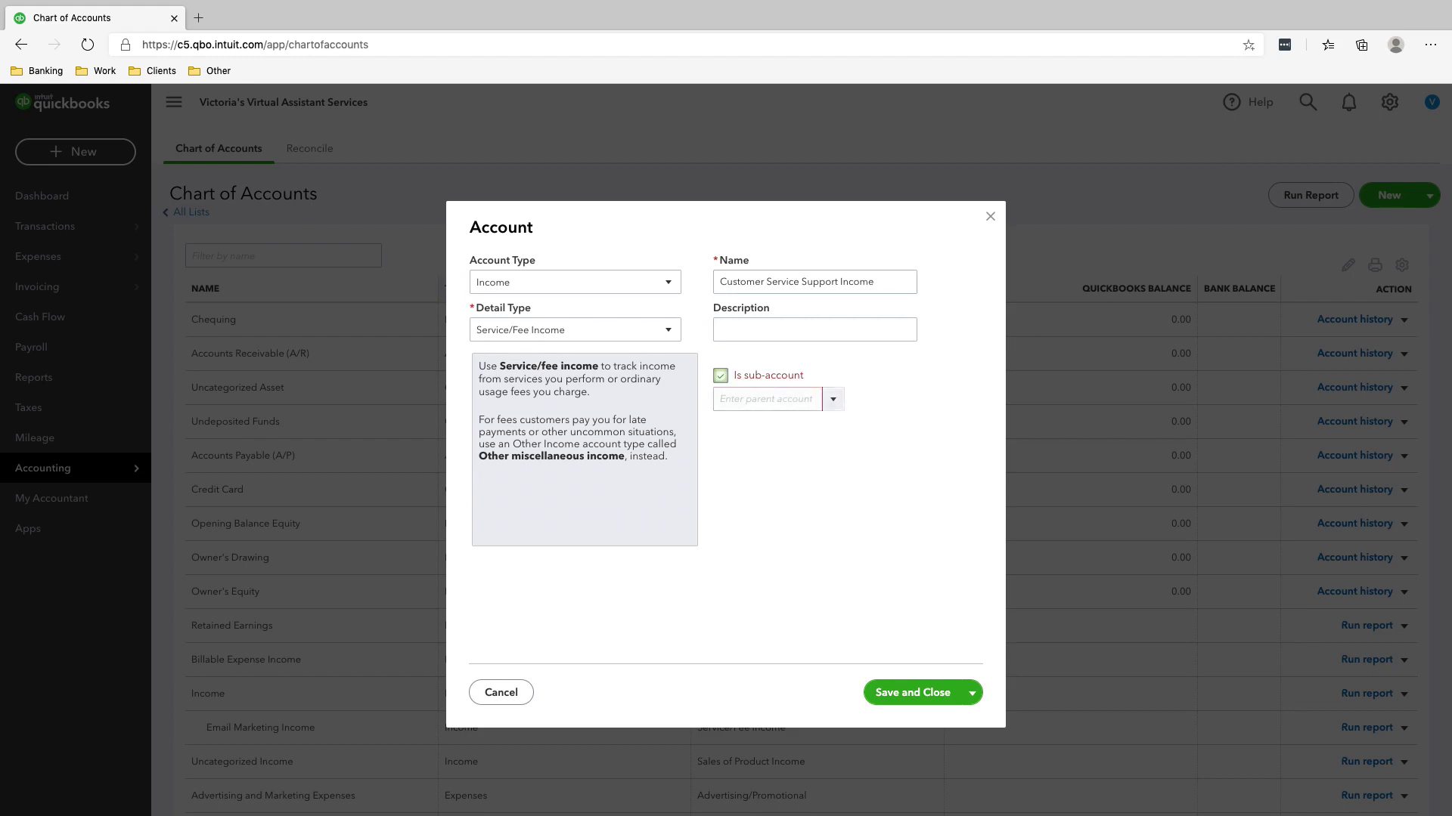
pyautogui.press('Tab')
pyautogui.write('income')
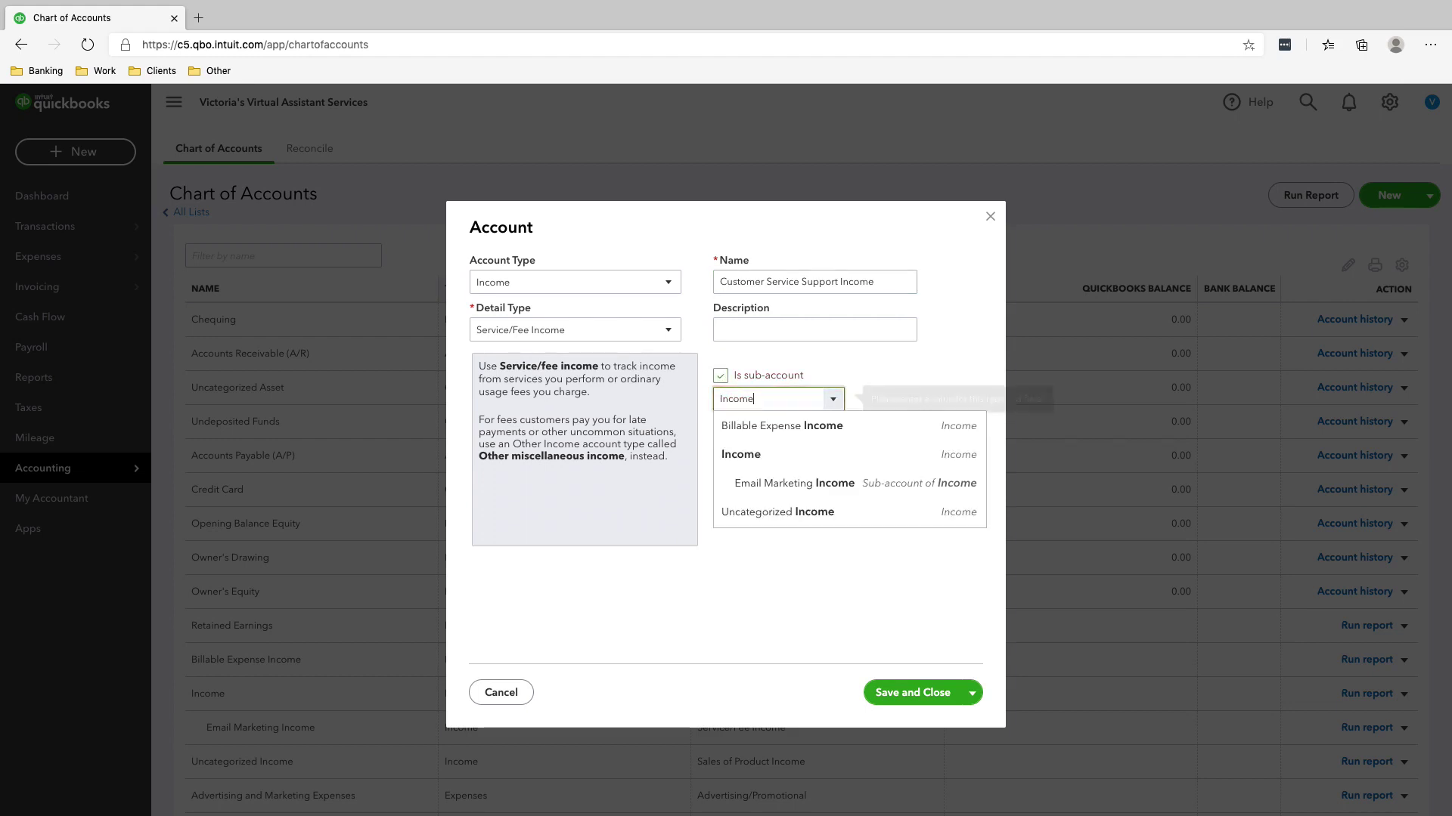
pyautogui.click(737, 455)
pyautogui.click(912, 692)
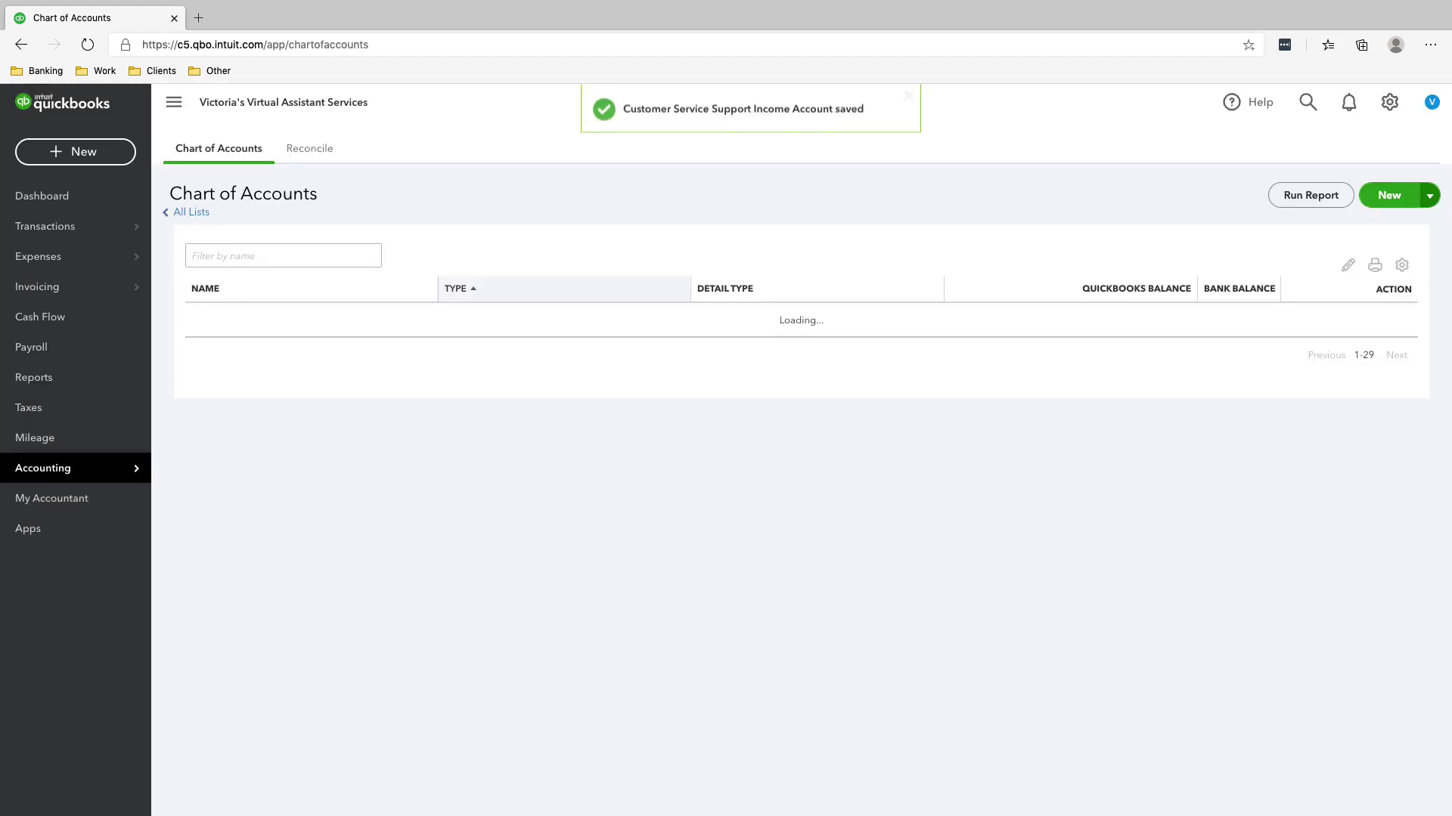
# Start another new account with Income as its type and Service/Fee Income as its detail type.
pyautogui.scroll(-3, 802, 491)
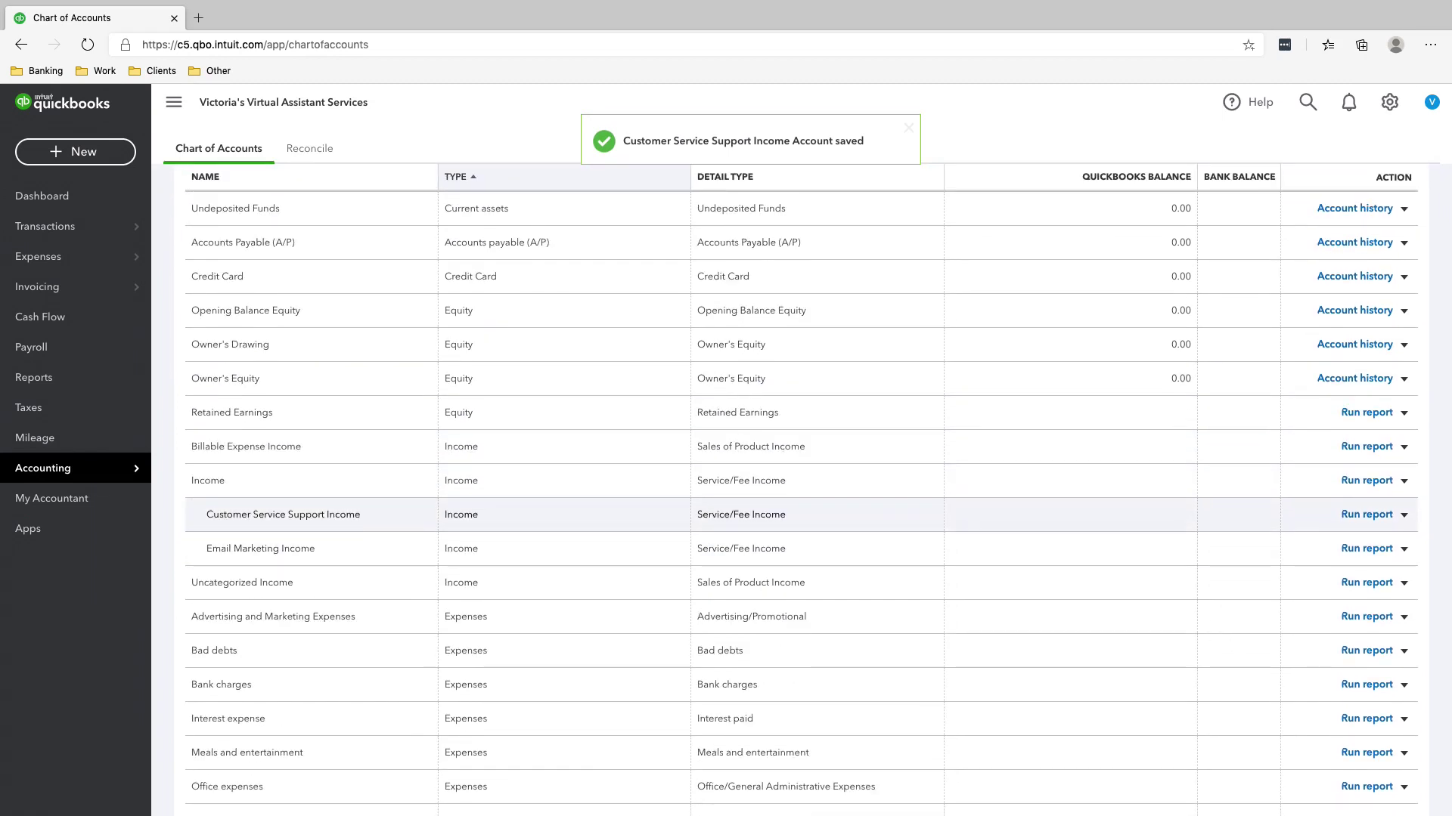
pyautogui.moveTo(203, 514); pyautogui.dragTo(315, 549)
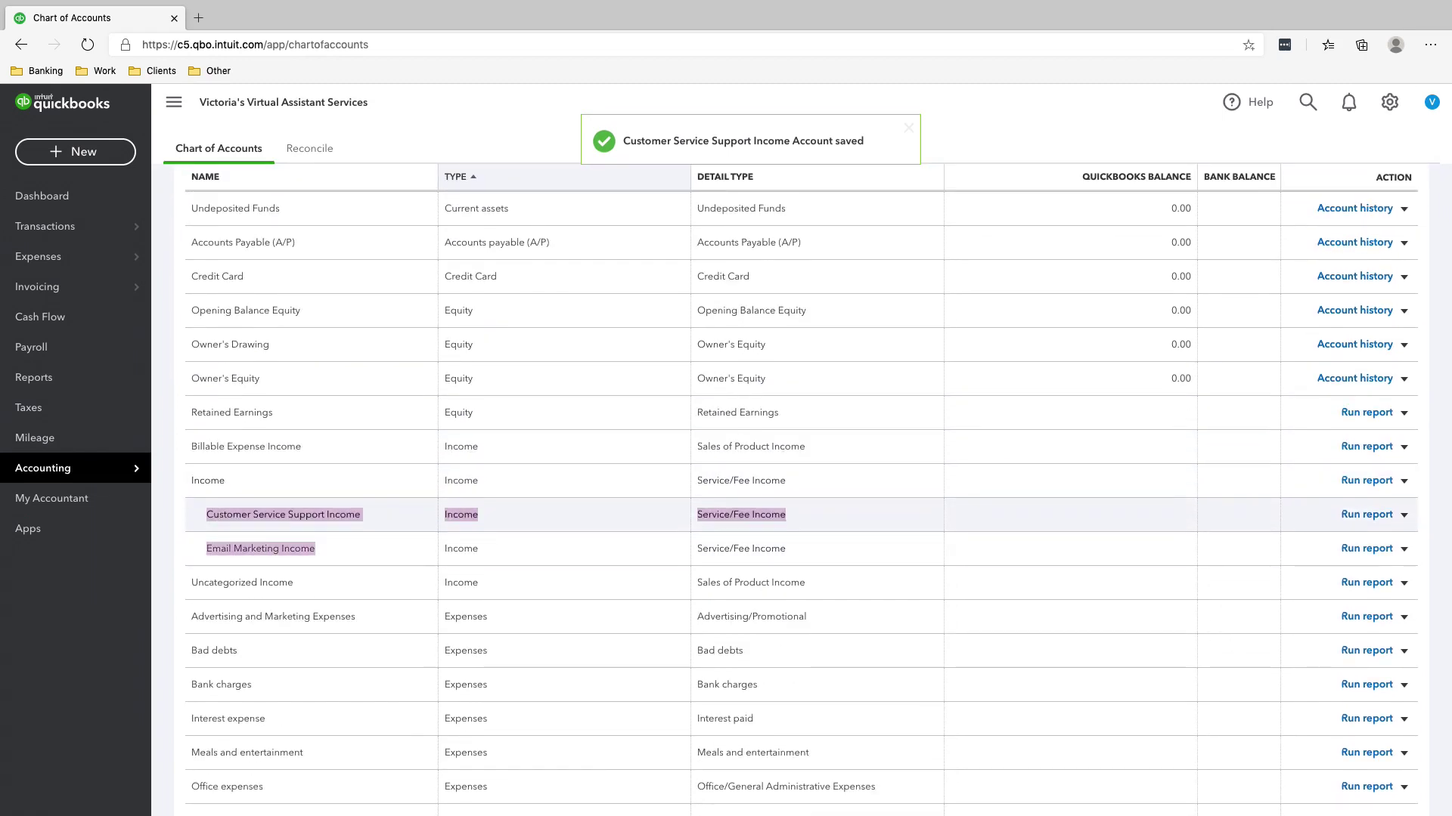
pyautogui.click(363, 515)
pyautogui.scroll(3, 801, 491)
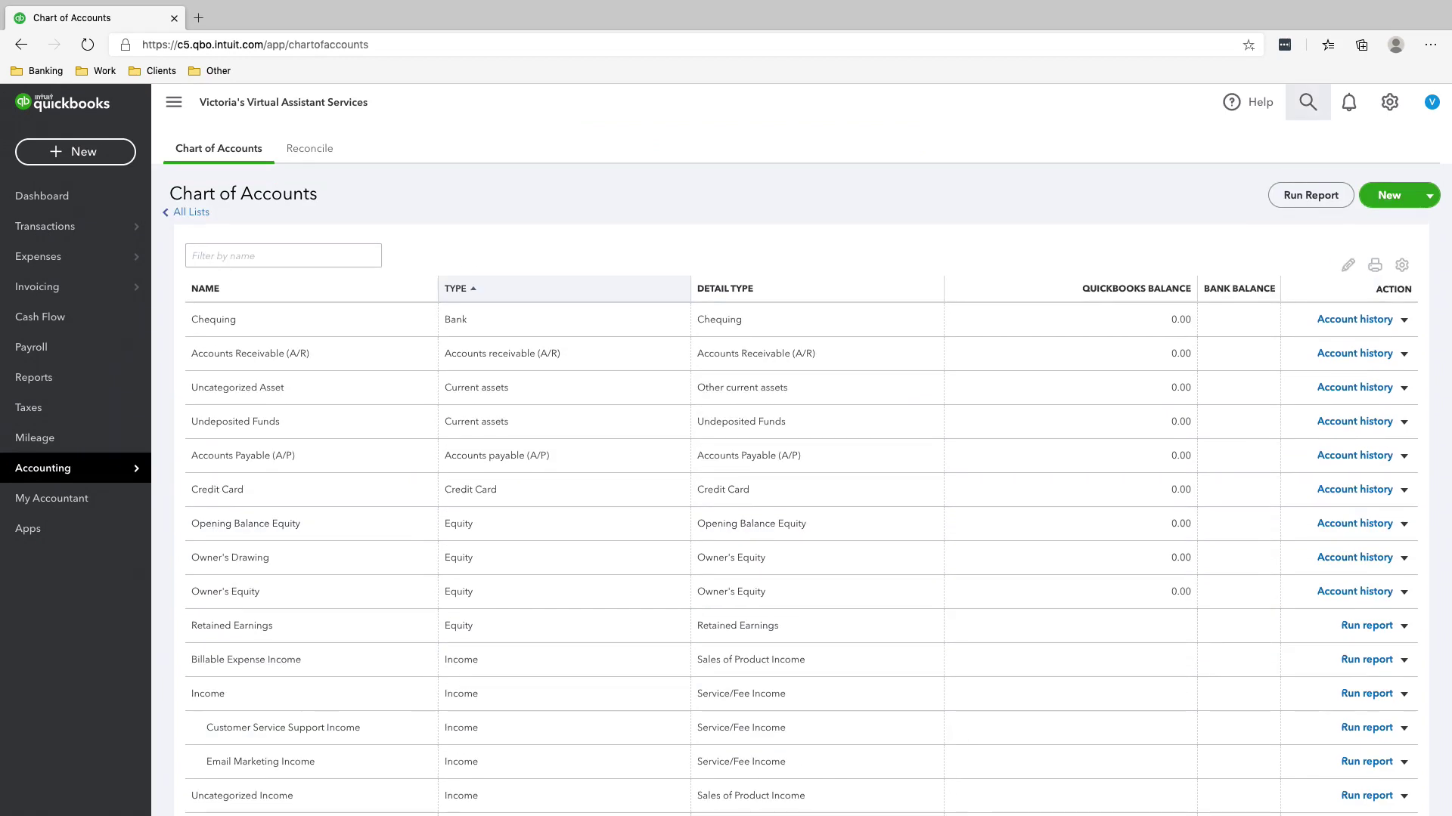
pyautogui.click(1388, 195)
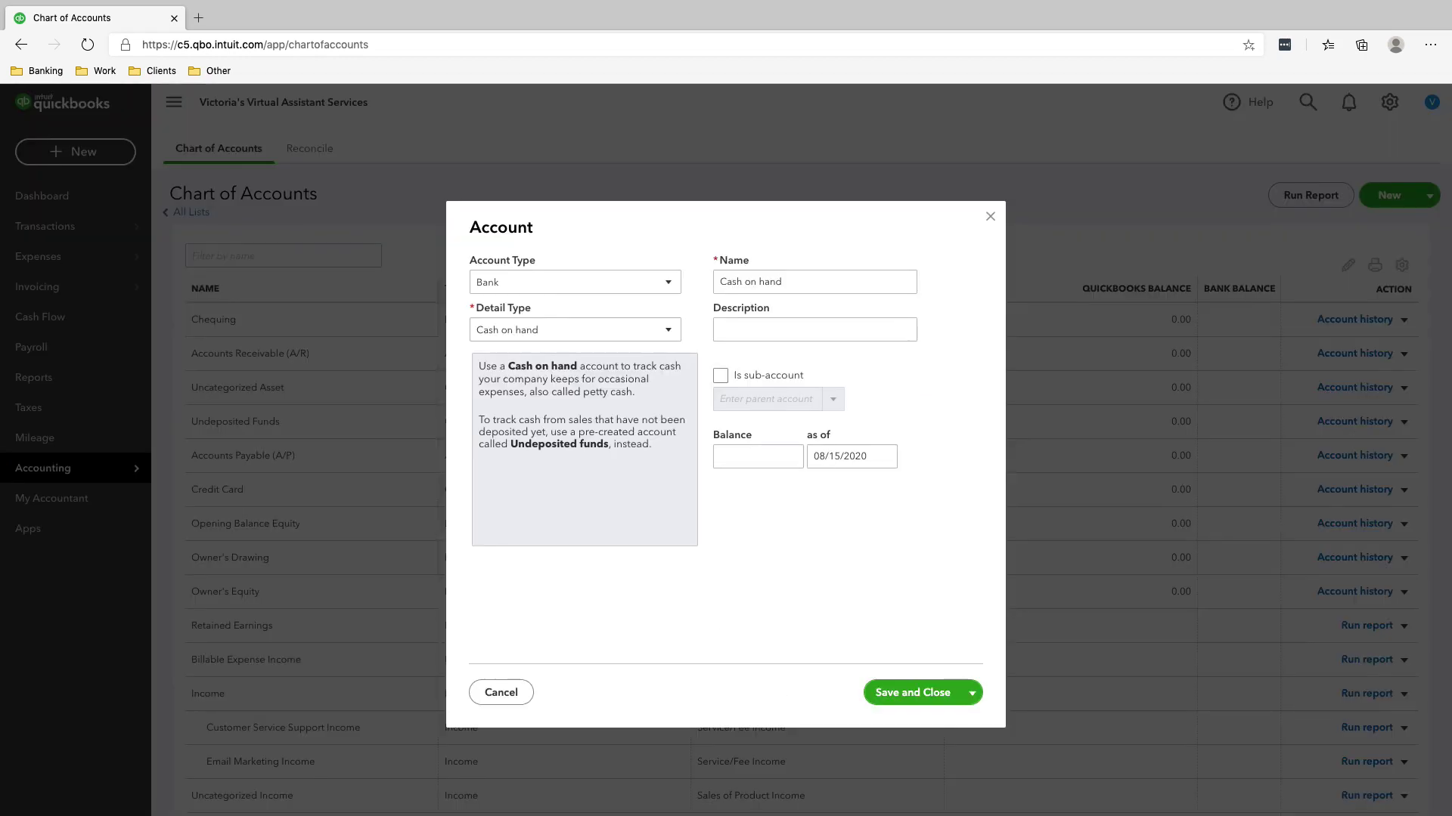
pyautogui.click(574, 282)
pyautogui.scroll(-1, 575, 485)
pyautogui.click(575, 496)
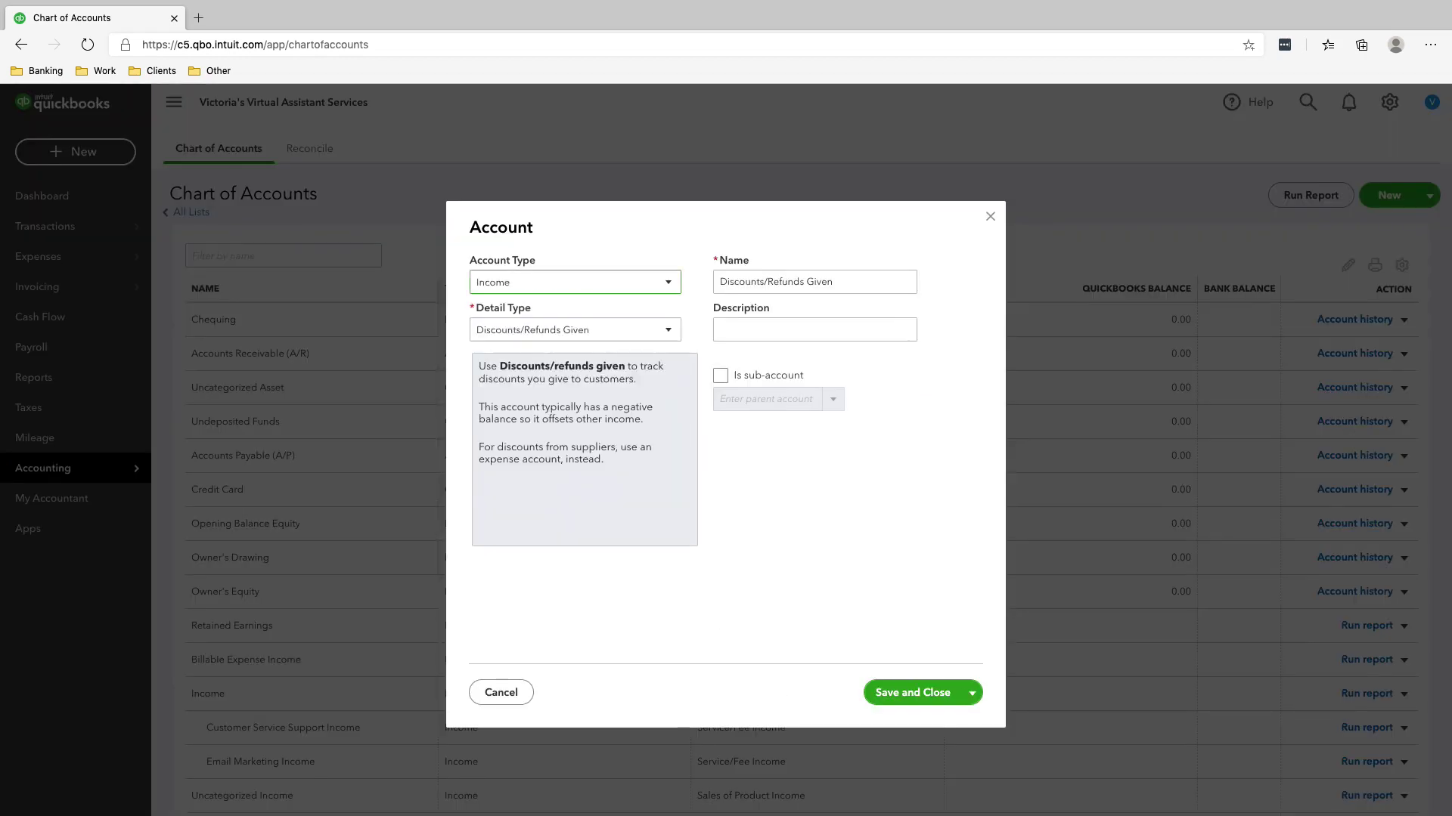
pyautogui.click(574, 330)
pyautogui.click(574, 444)
# Name the new income account Email and Calendar Management Income.
pyautogui.moveTo(809, 281); pyautogui.dragTo(719, 281)
pyautogui.write('Ema')
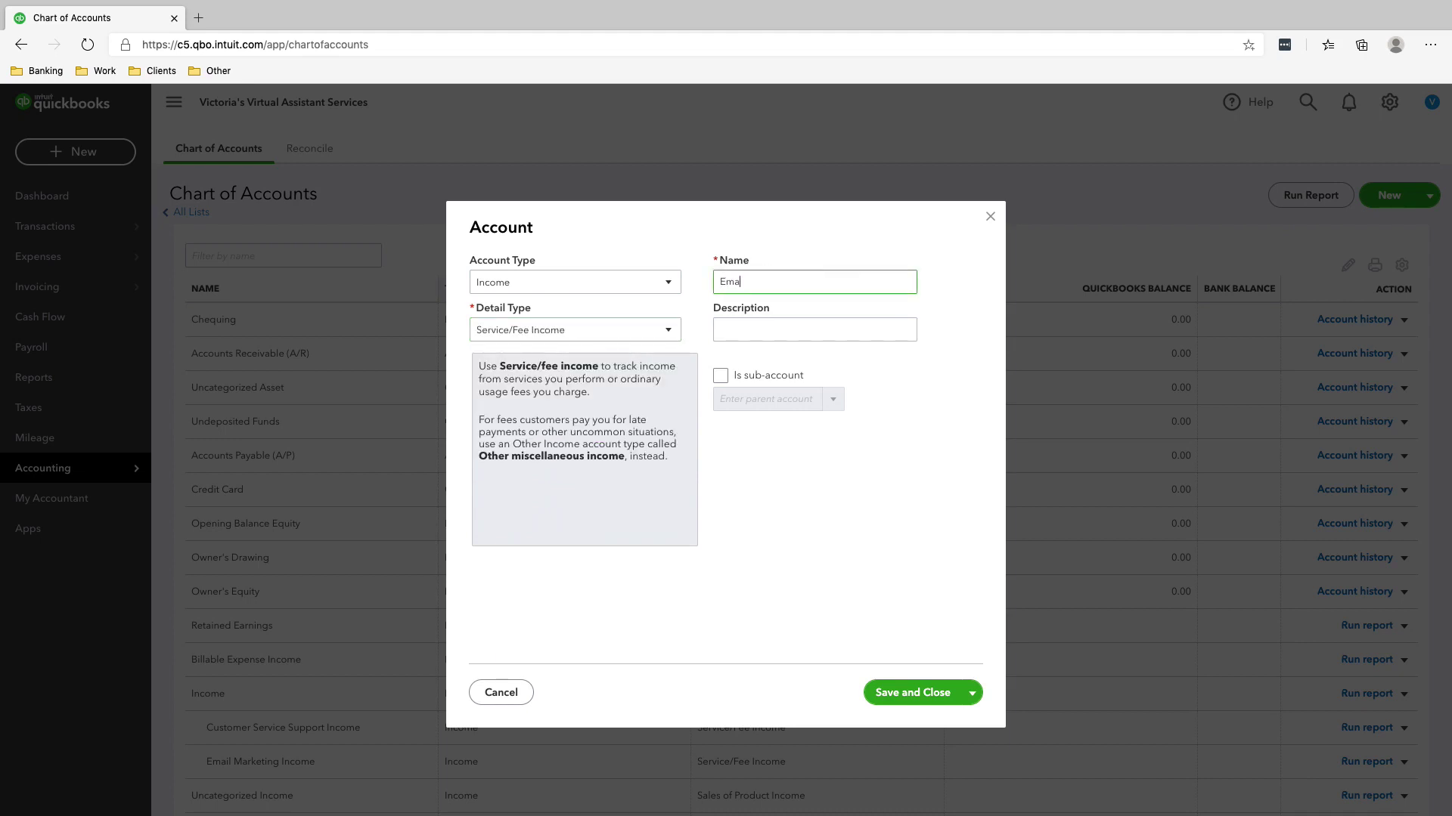
pyautogui.write('il and Calendar Management Income')
# Make Email and Calendar Management Income a sub-account of Income and save the account.
pyautogui.click(720, 375)
pyautogui.write('Income')
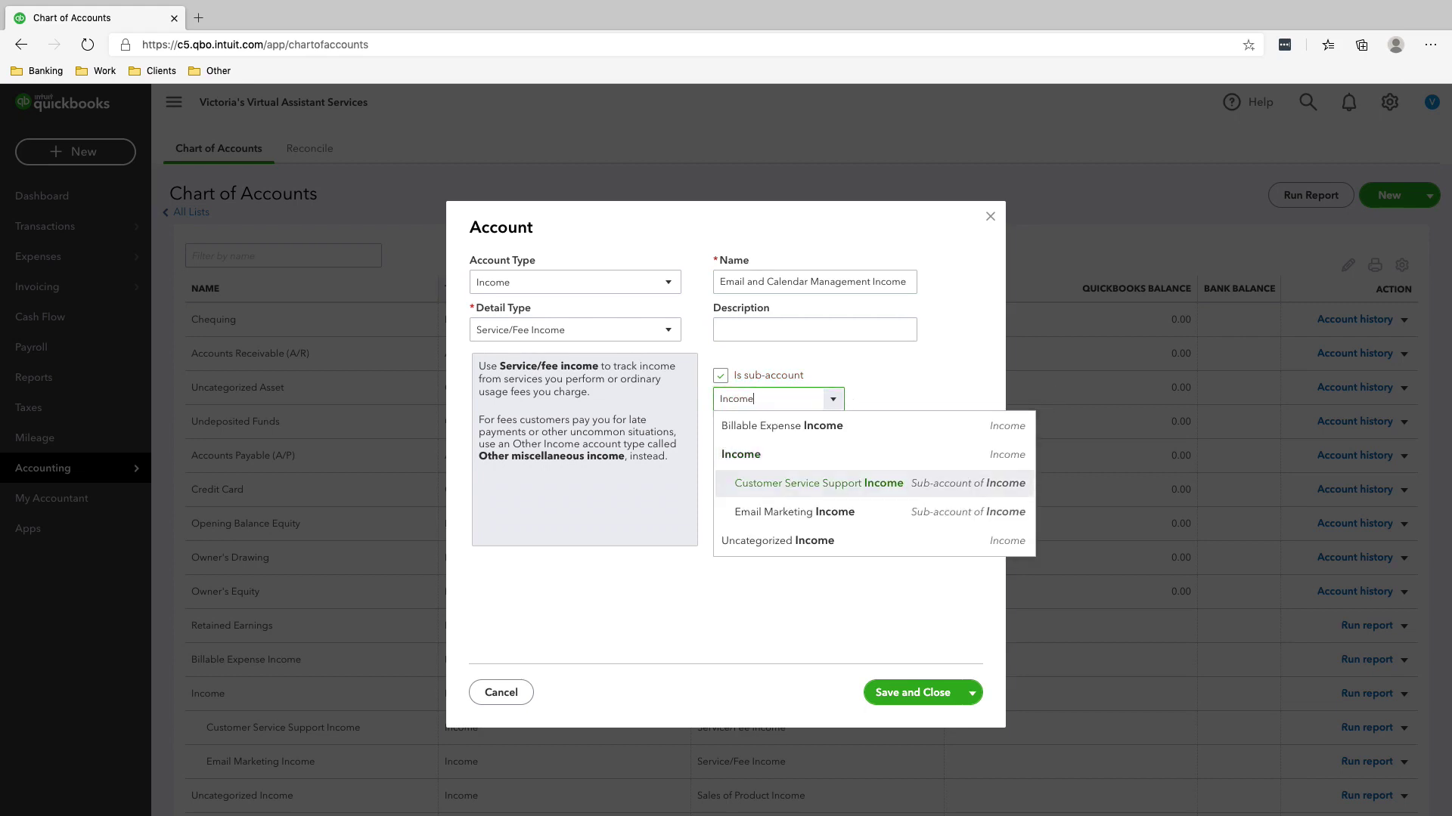
pyautogui.click(741, 455)
pyautogui.click(912, 693)
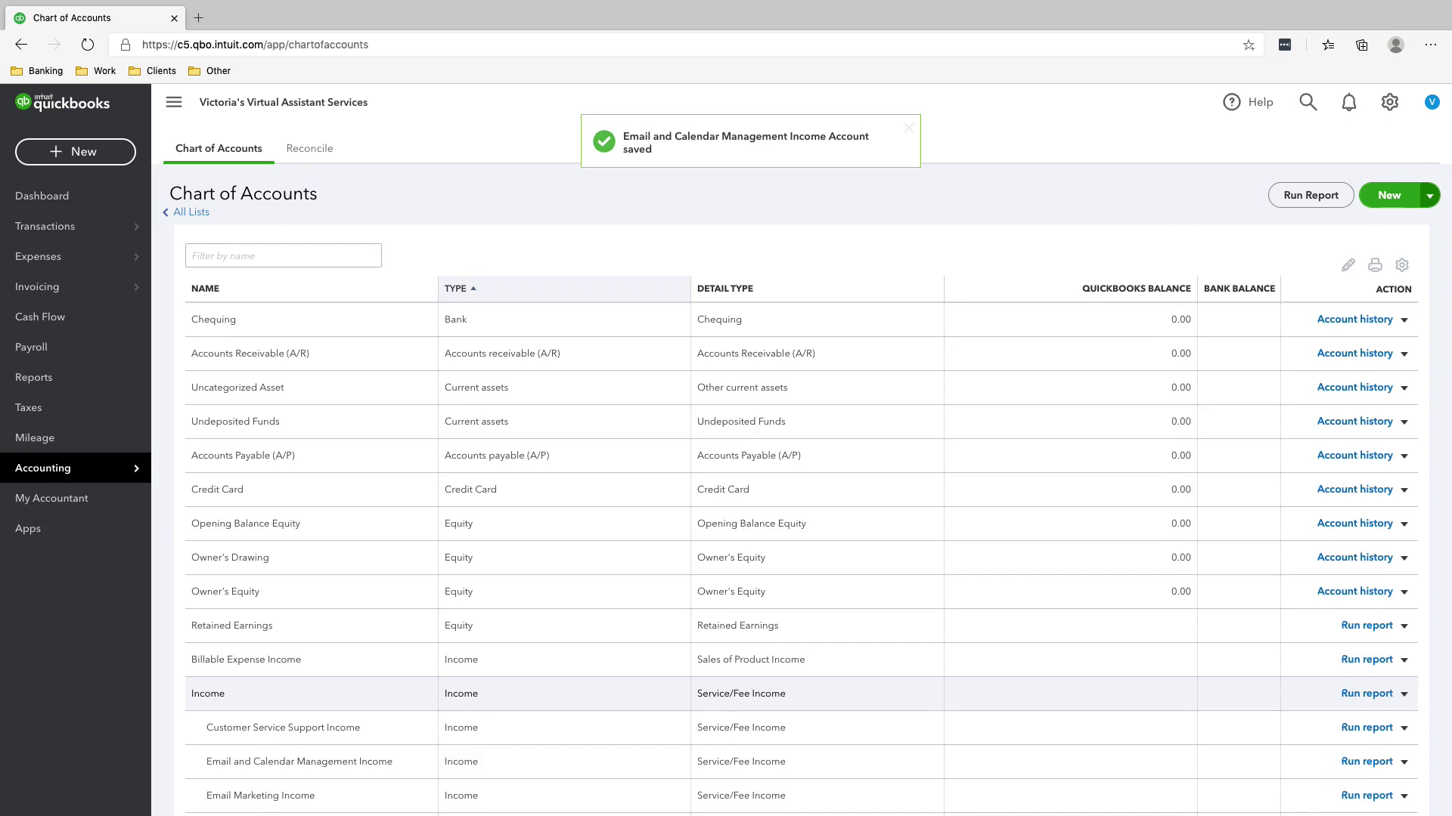
# Review the Income account with its sub-accounts and the rest of the chart of accounts list.
pyautogui.scroll(-2, 756, 658)
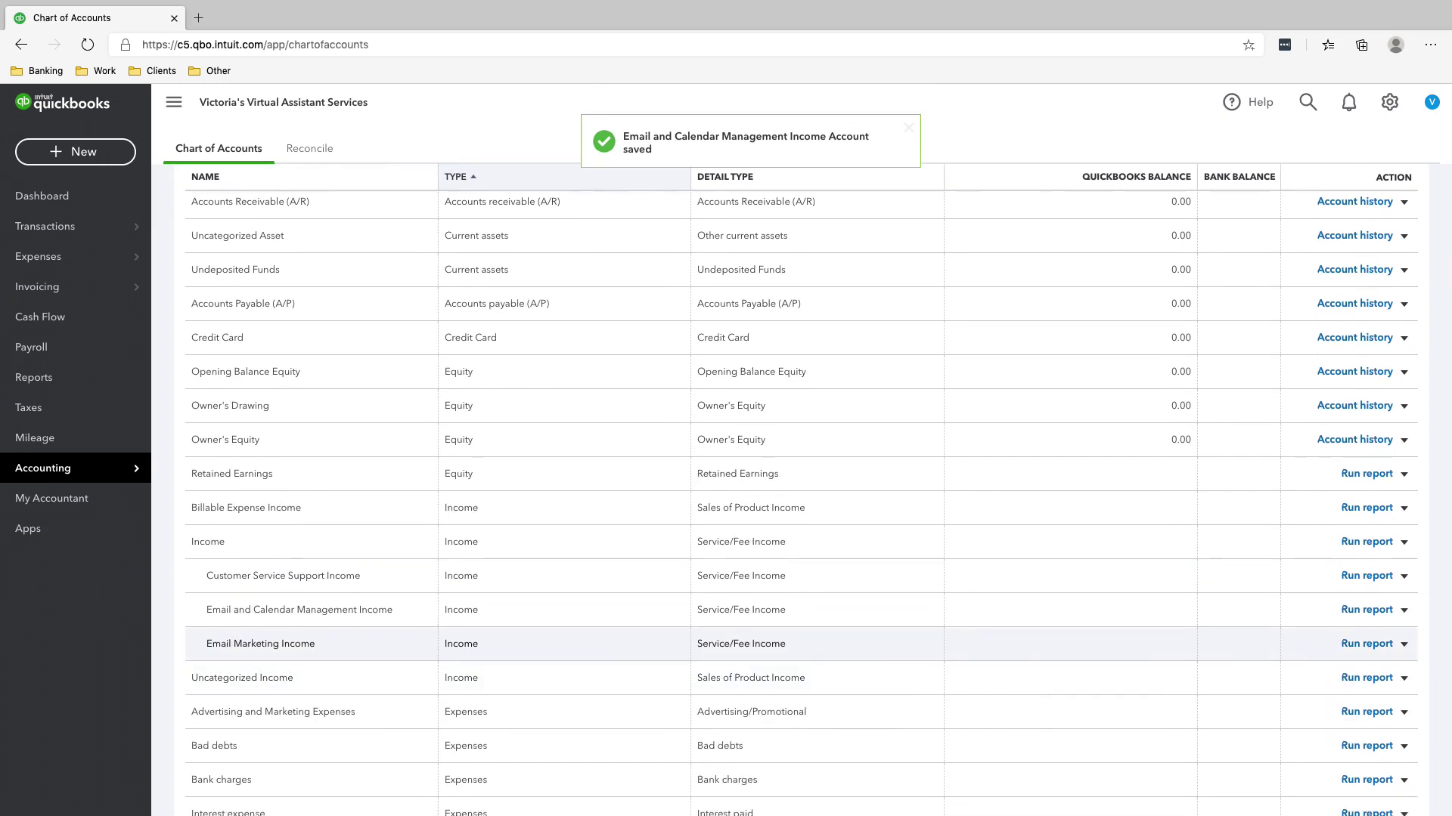
pyautogui.moveTo(317, 644); pyautogui.dragTo(191, 542)
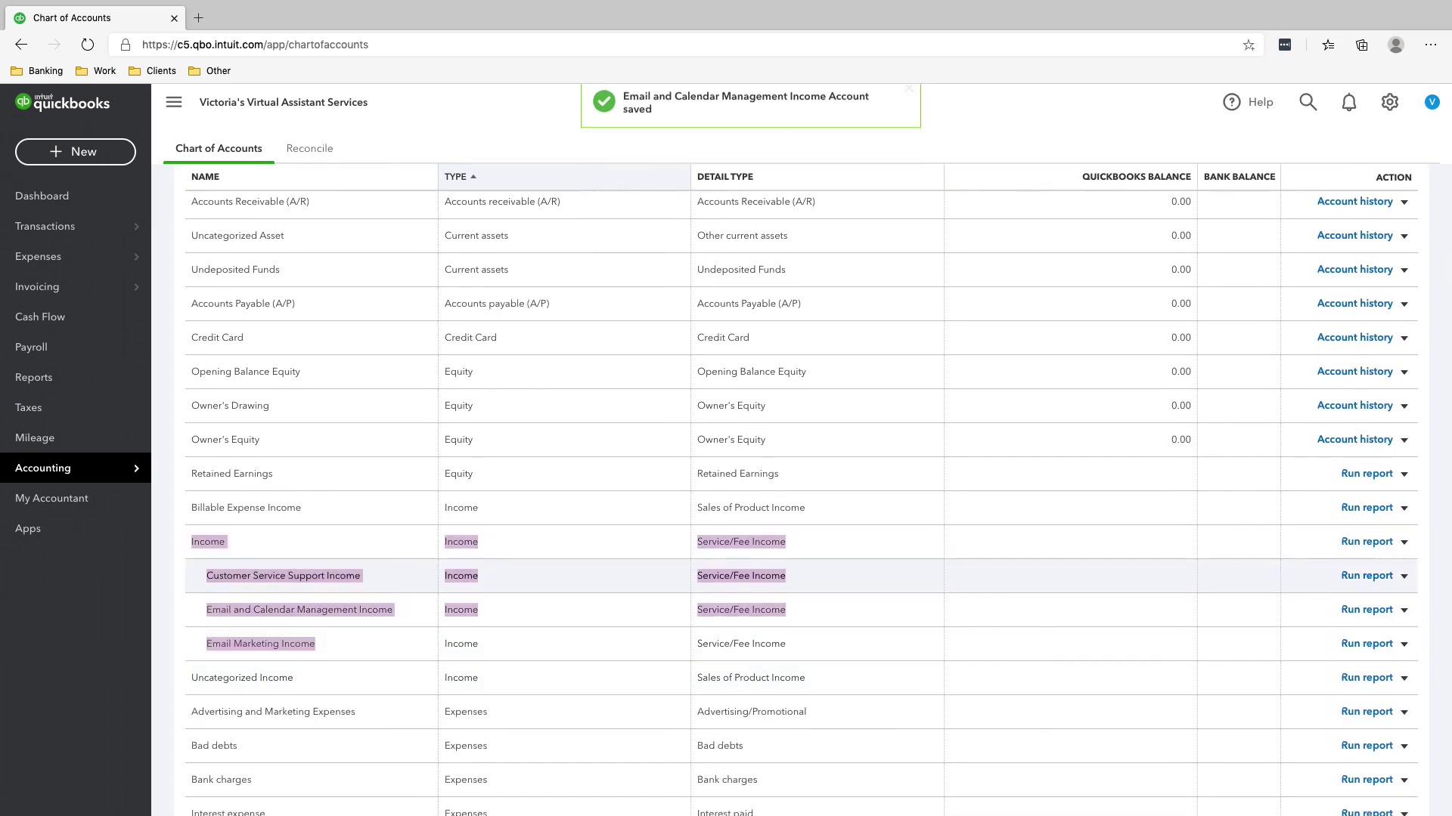
pyautogui.click(181, 560)
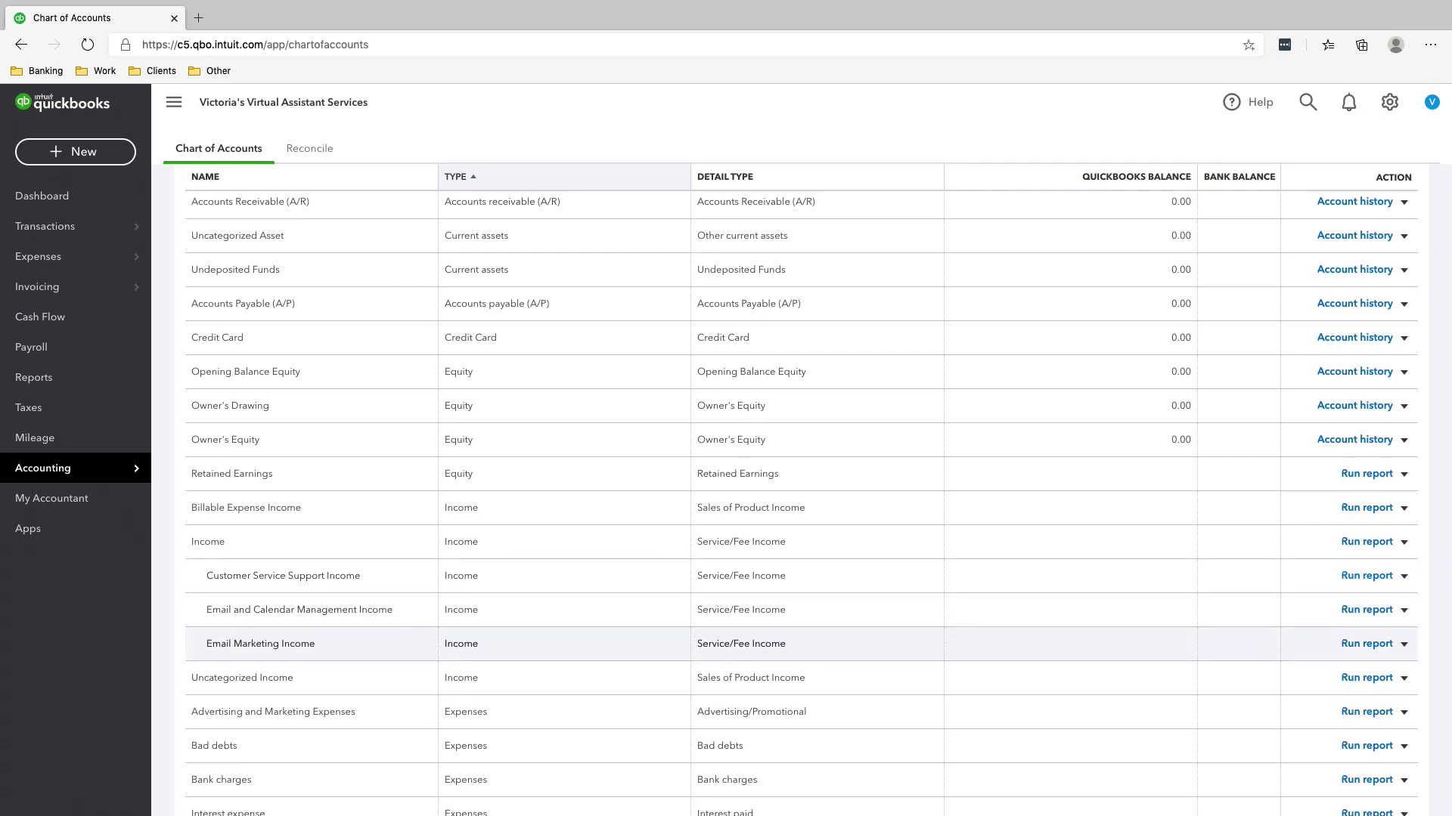
pyautogui.scroll(-6, 802, 322)
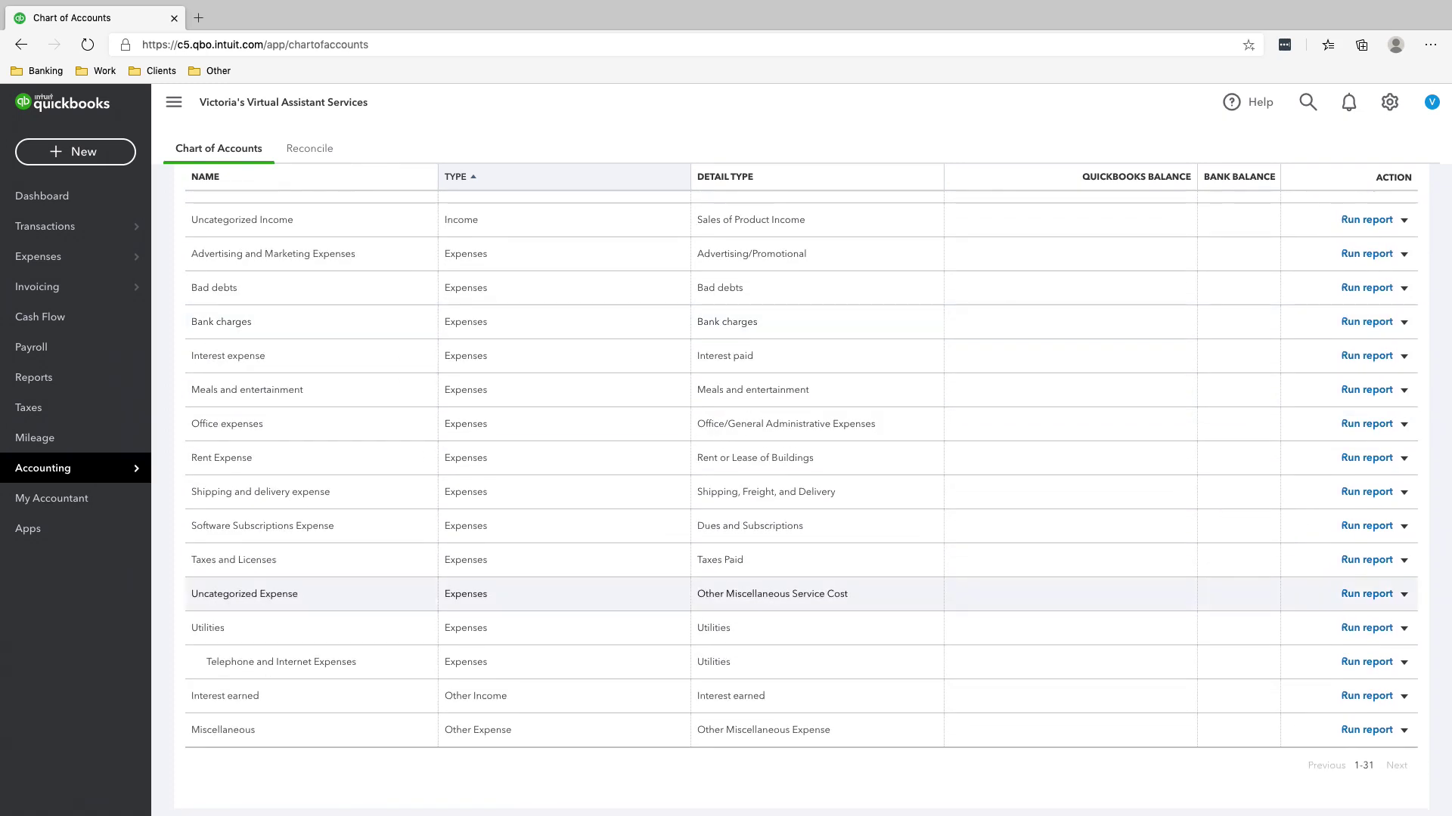
pyautogui.scroll(8, 801, 593)
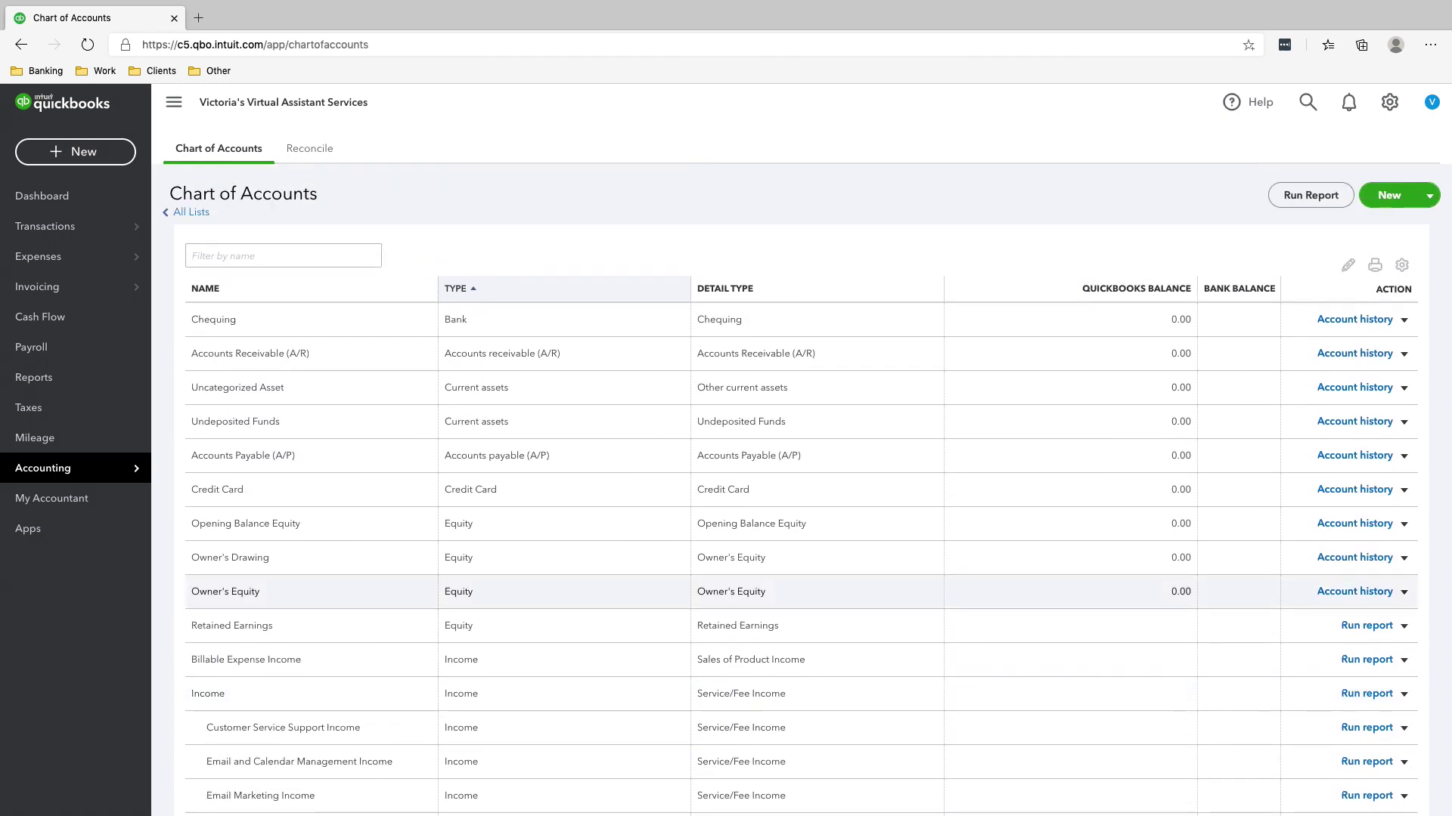
pyautogui.scroll(-1, 801, 590)
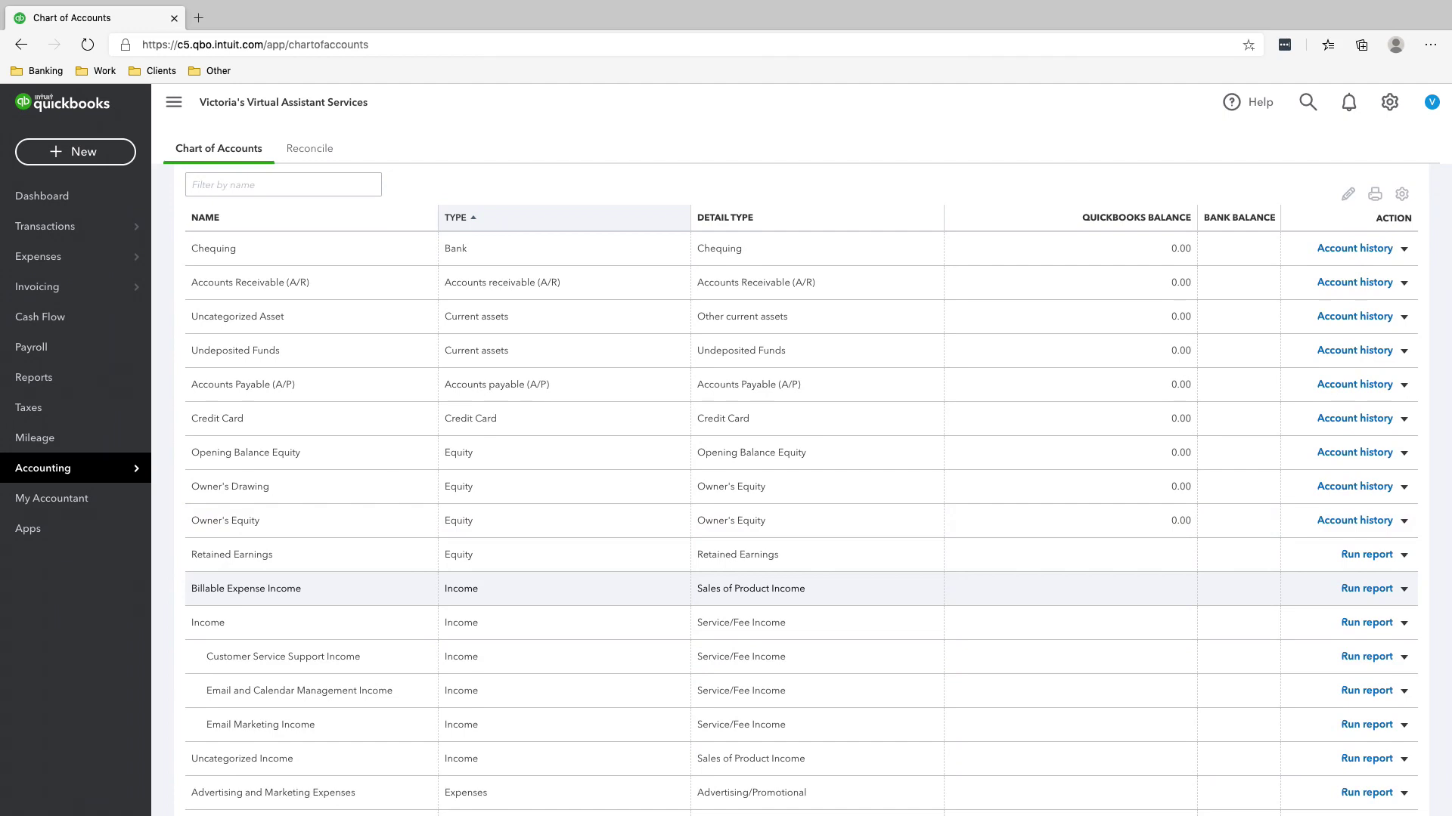
pyautogui.scroll(-3, 801, 560)
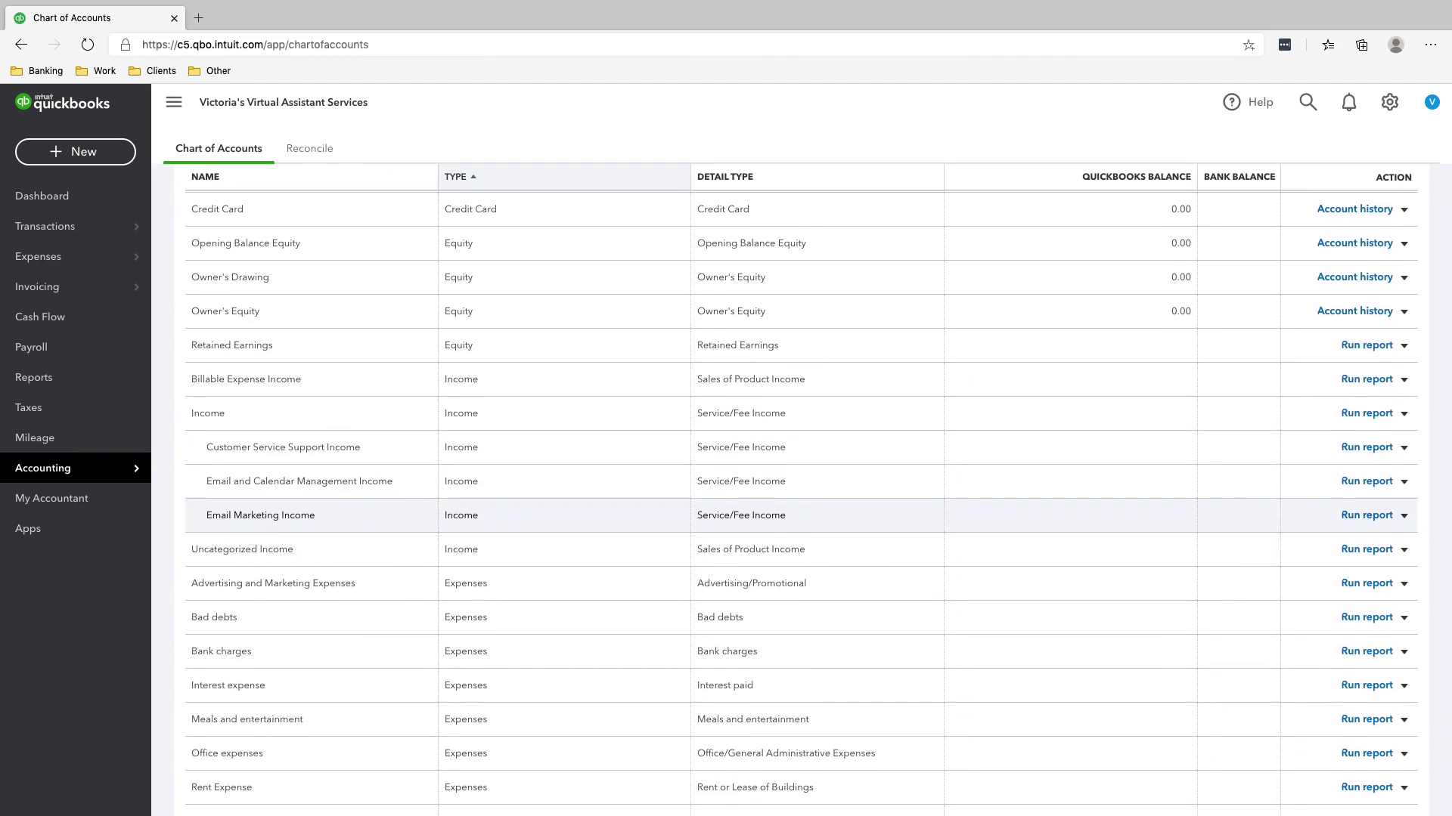
pyautogui.scroll(-5, 802, 545)
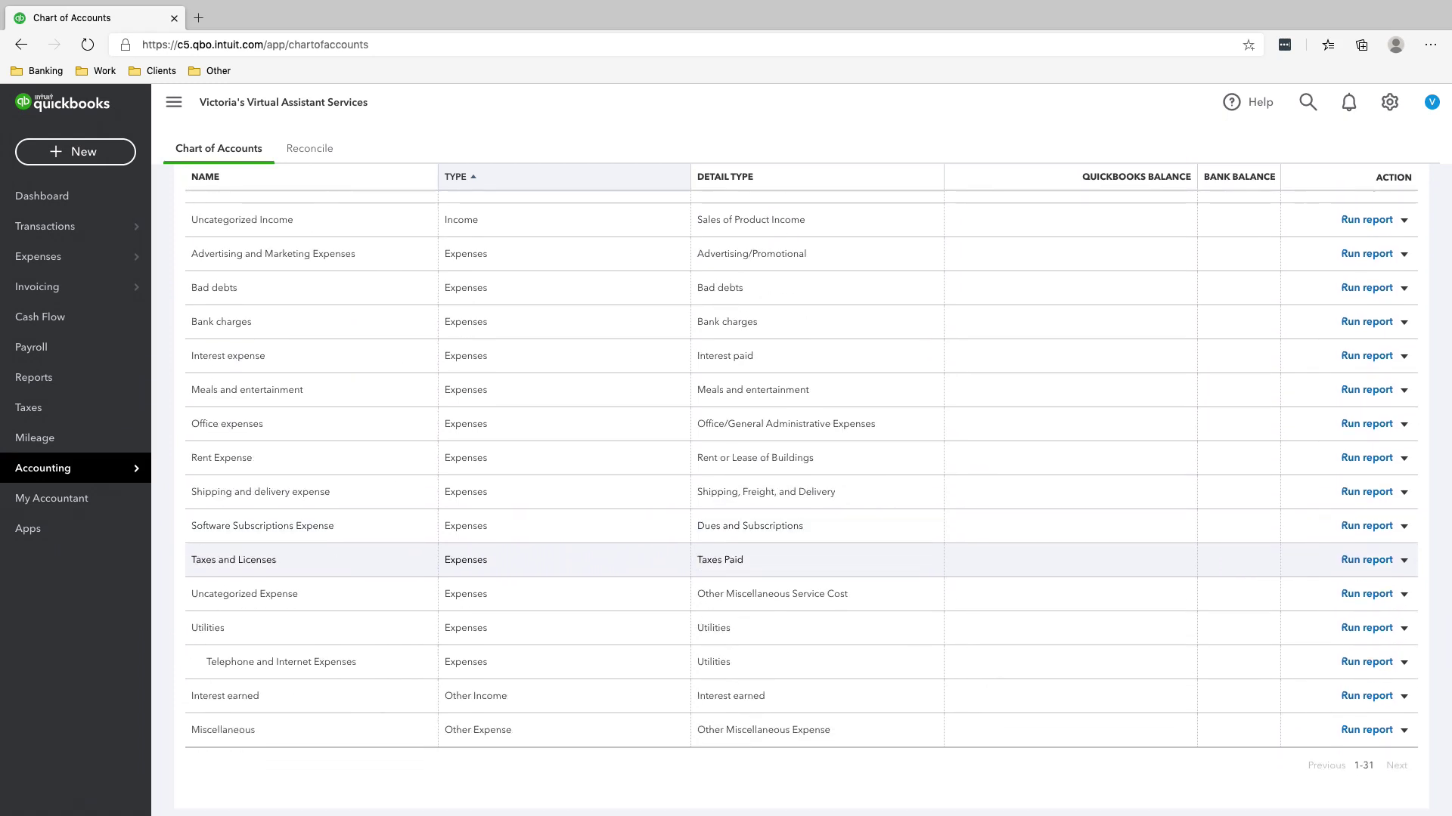
pyautogui.scroll(8, 802, 560)
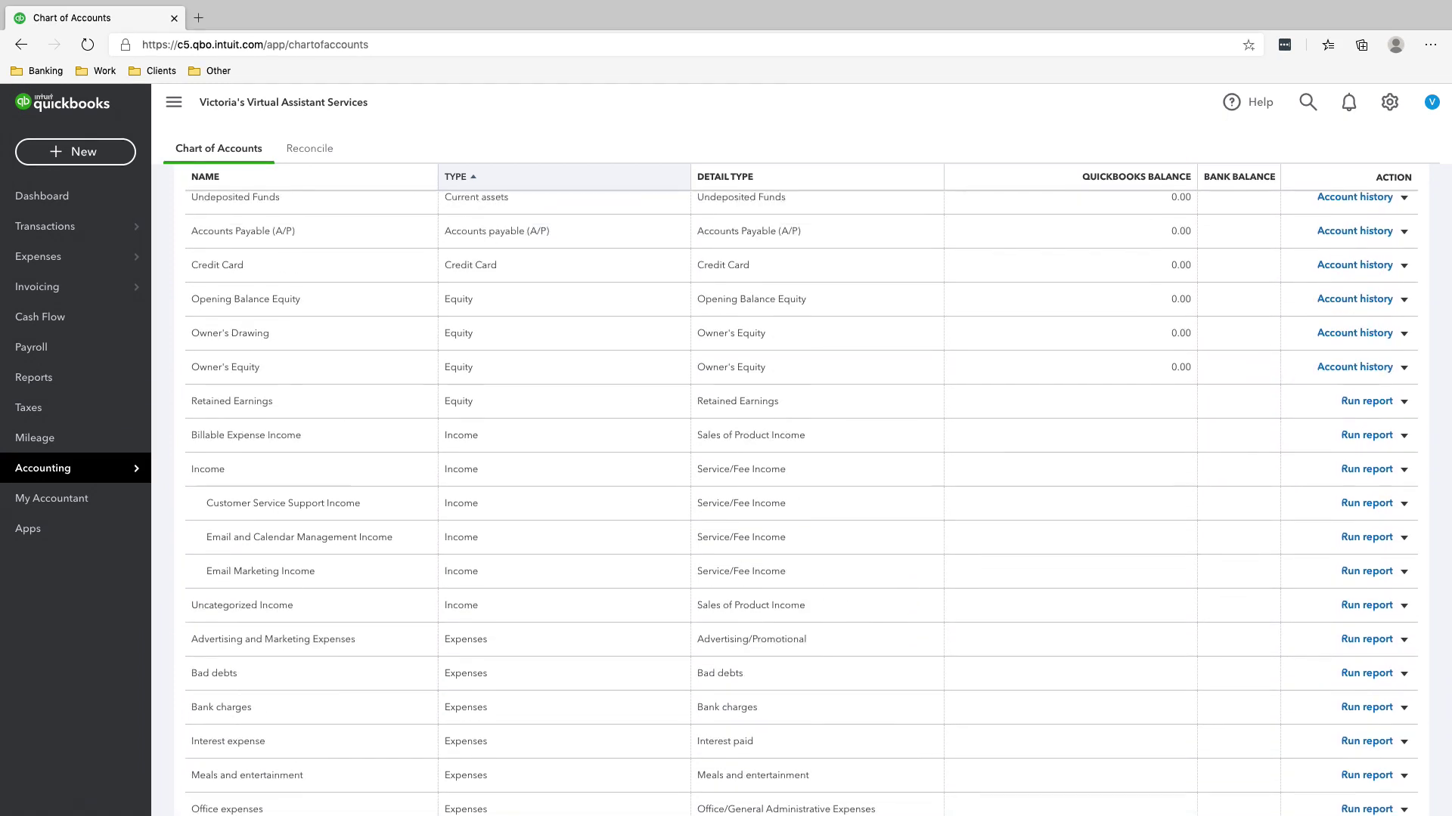